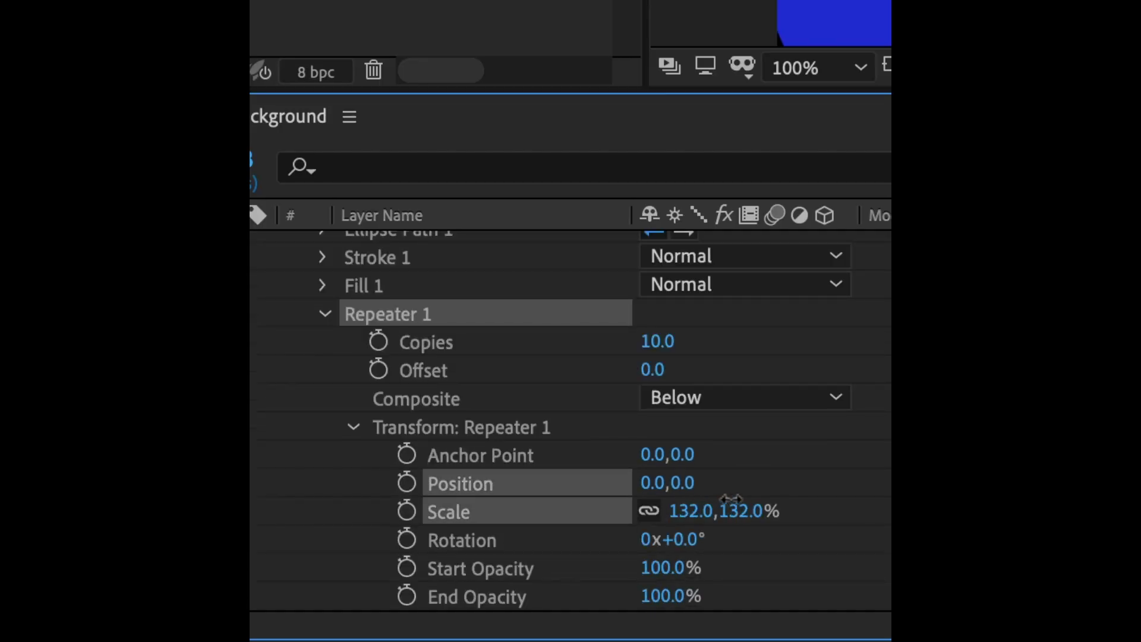
Step: Set Repeater 1's end opacity to 4% and start opacity to 51%
left_click_drag(664, 594, 476, 600)
left_click_drag(670, 567, 573, 565)
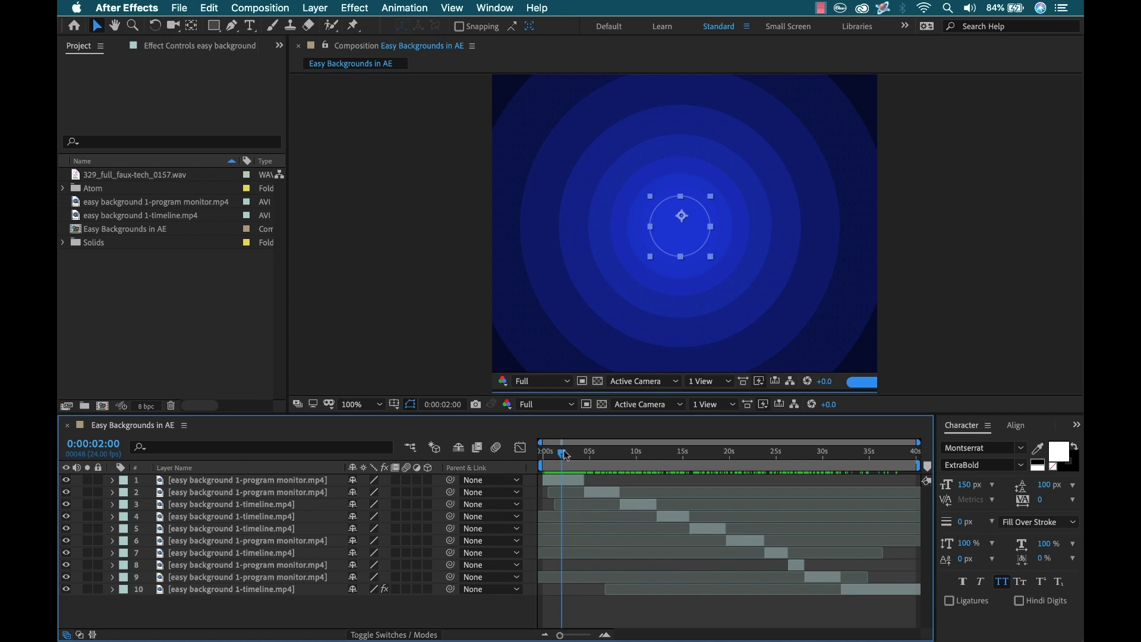
Step: Move to 0:00:08:03 and open the Atom extension panel from Window > Extensions
mouse_move(564, 455)
left_mouse_down()
mouse_move(783, 494)
mouse_move(570, 470)
left_mouse_up()
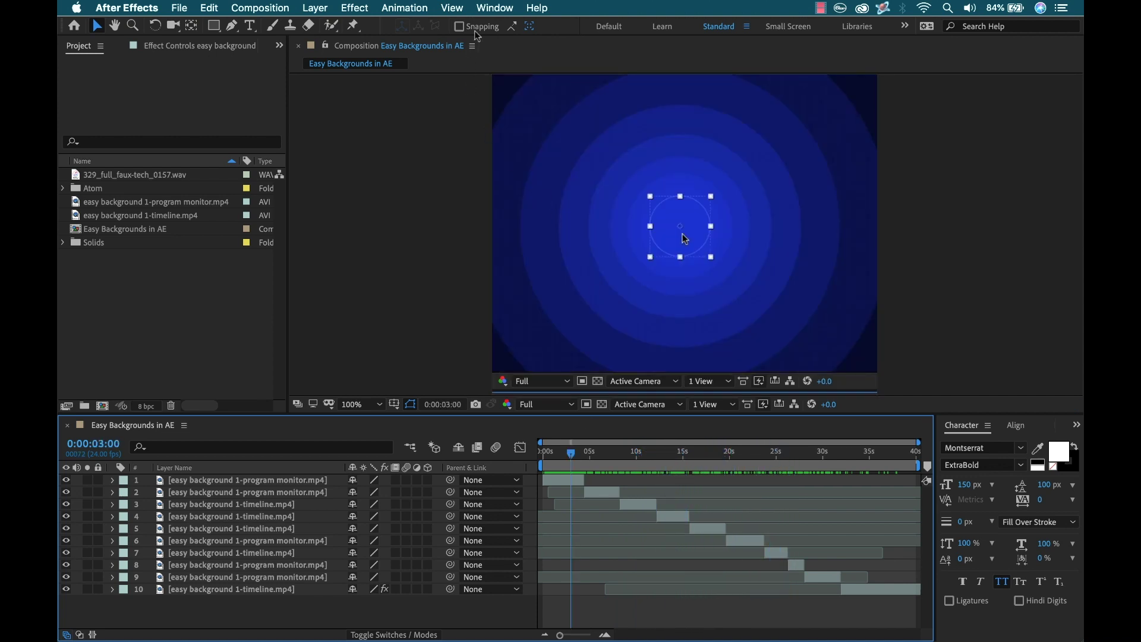
left_click(486, 13)
mouse_move(544, 85)
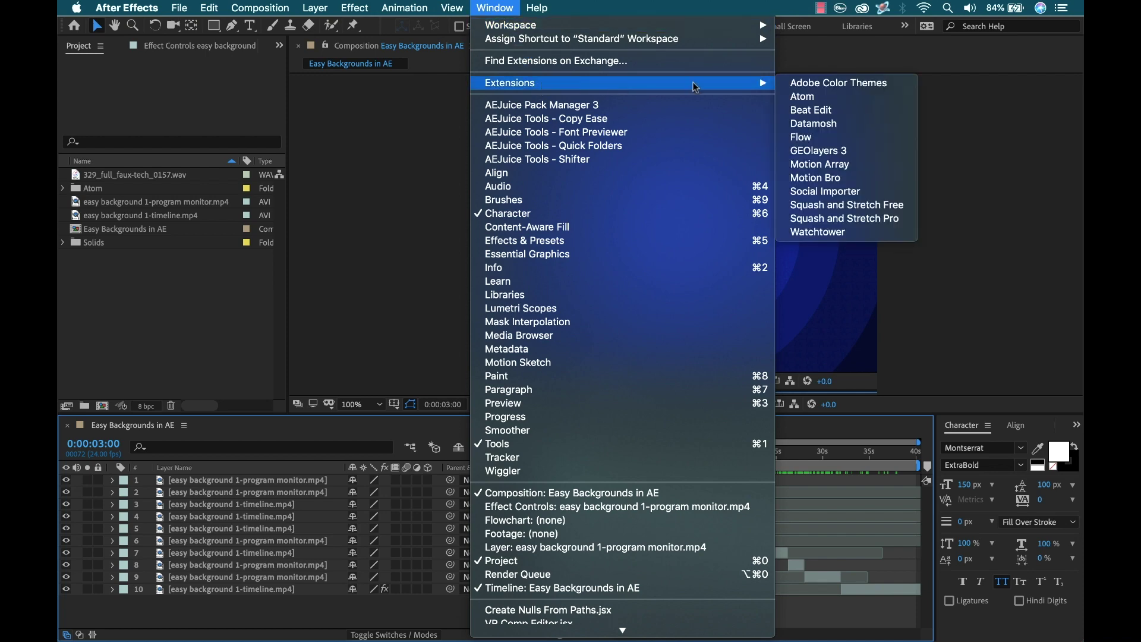
left_click(863, 97)
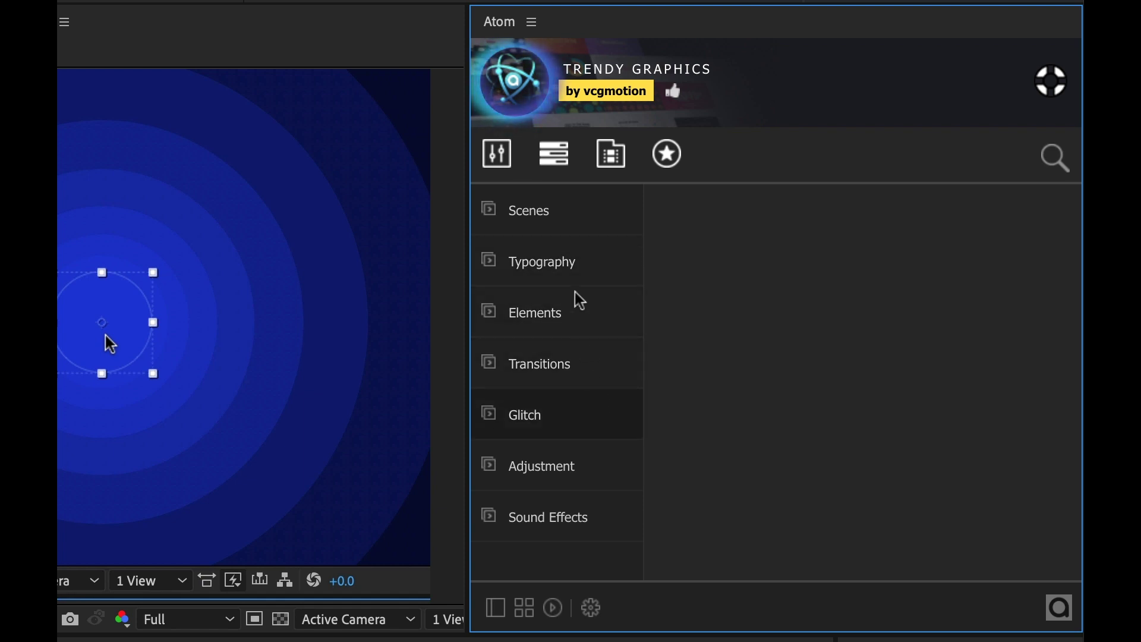
Step: Browse Atom's Scenes, then Typography > Lower Thirds, briefly maximising the panel
left_click(543, 219)
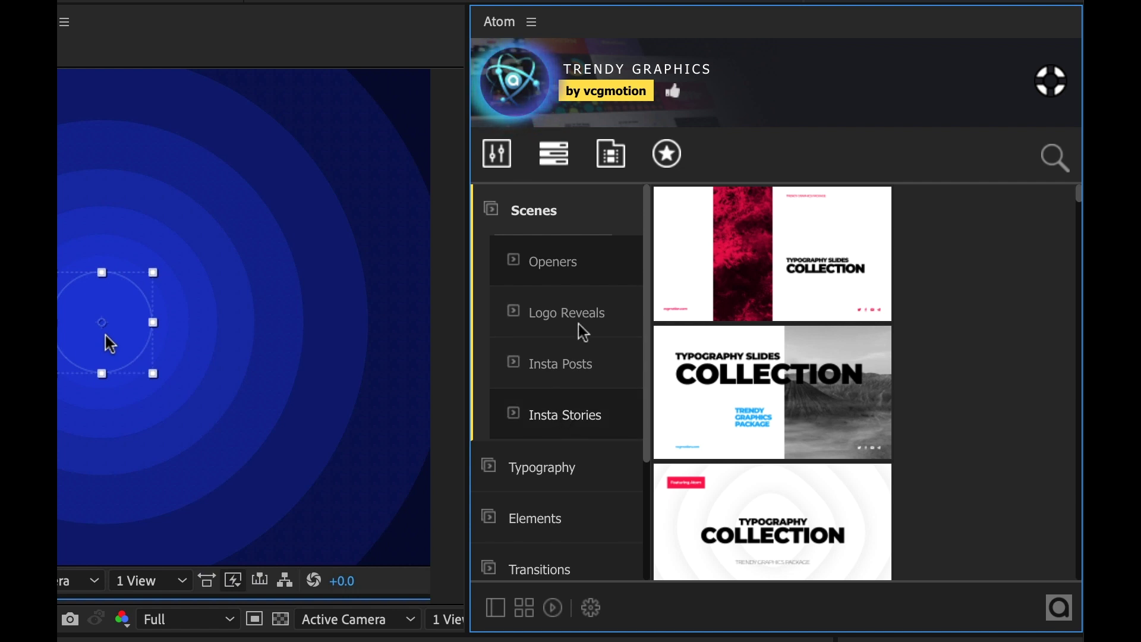
mouse_move(787, 258)
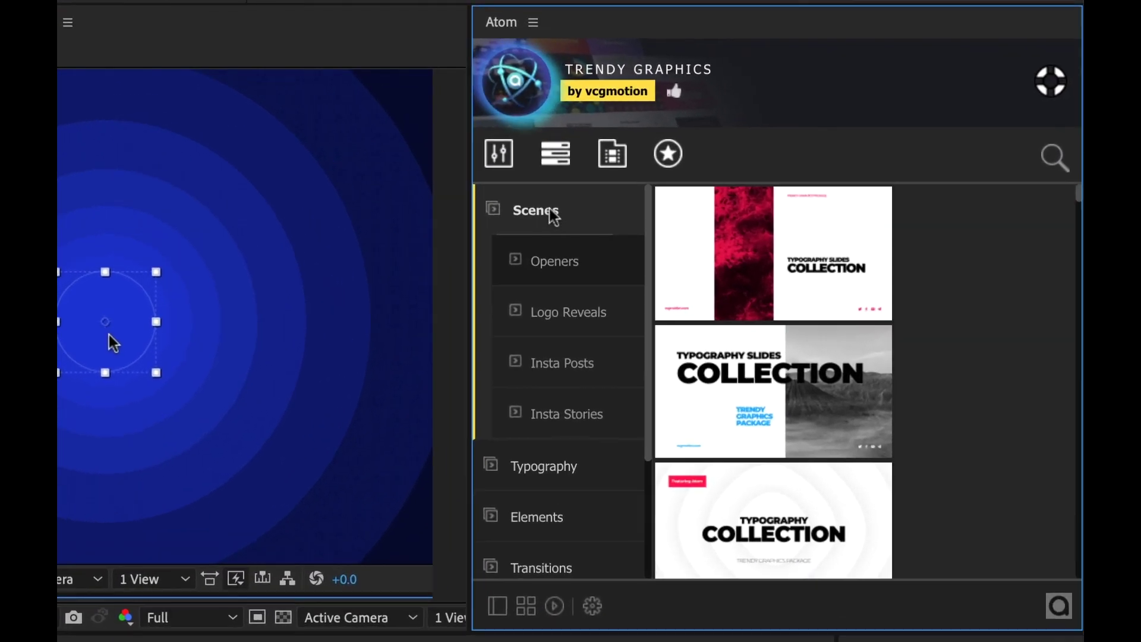
left_click(762, 160)
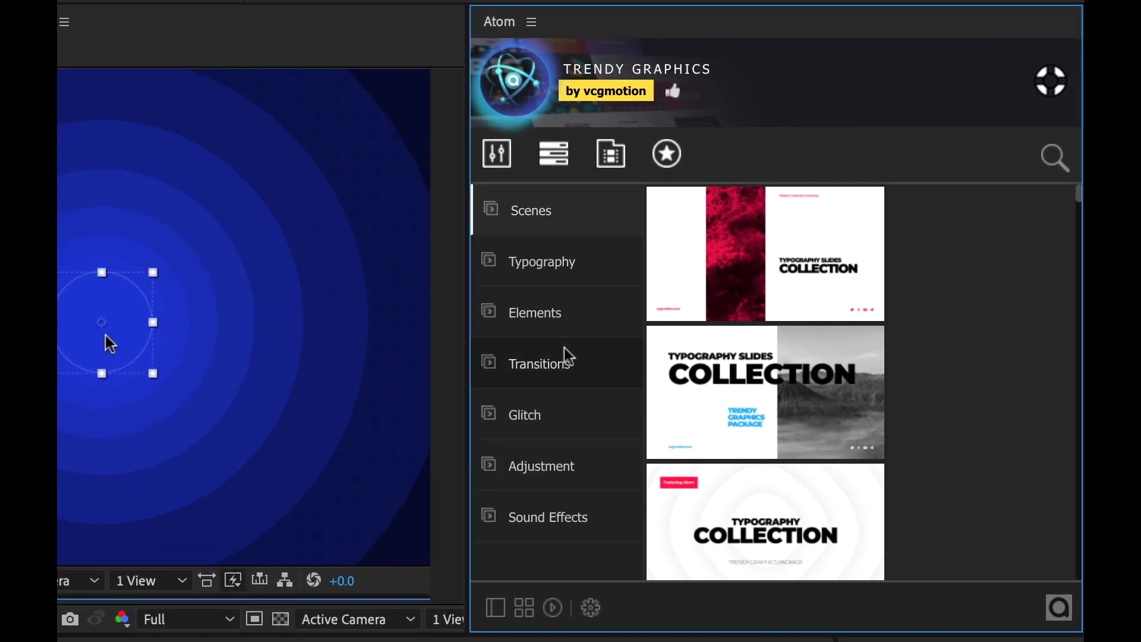
left_click(554, 272)
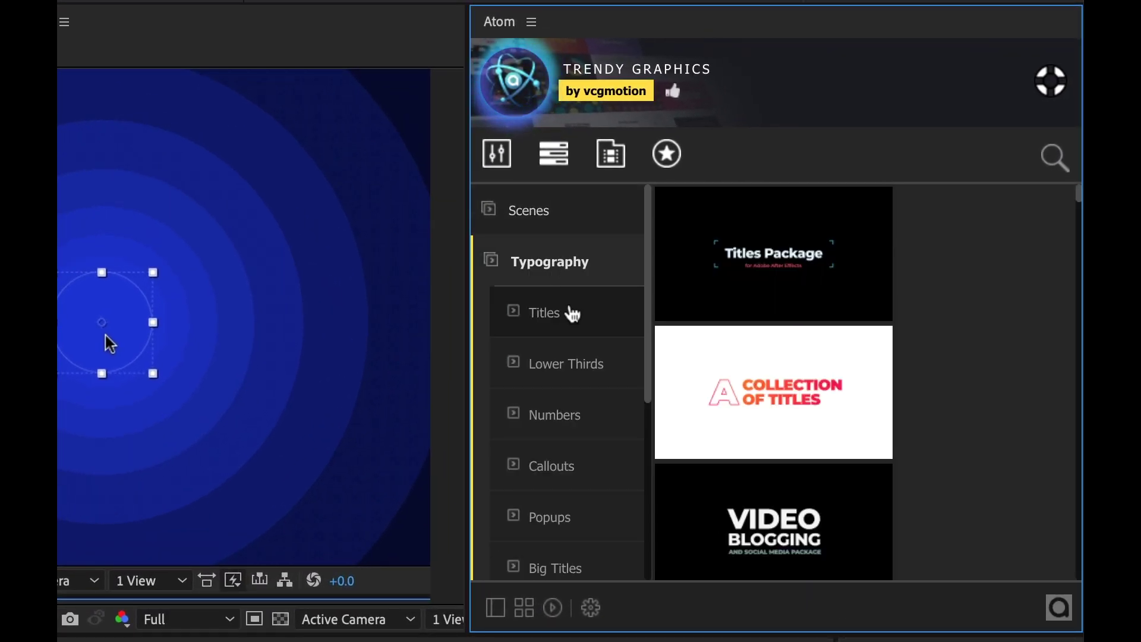
left_click(558, 377)
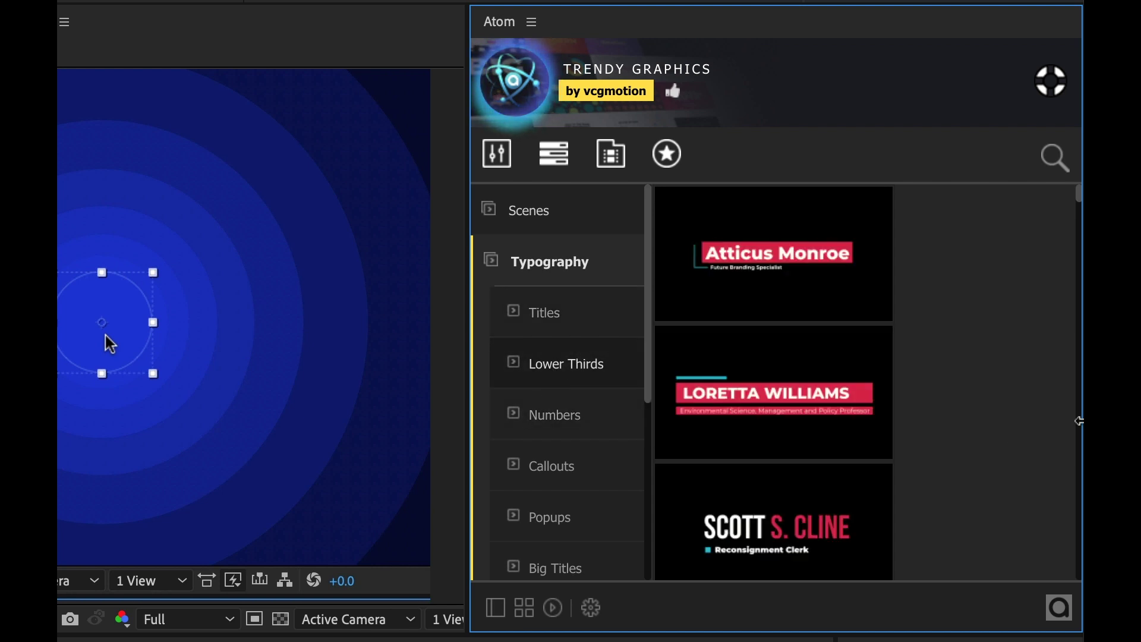
key("grave")
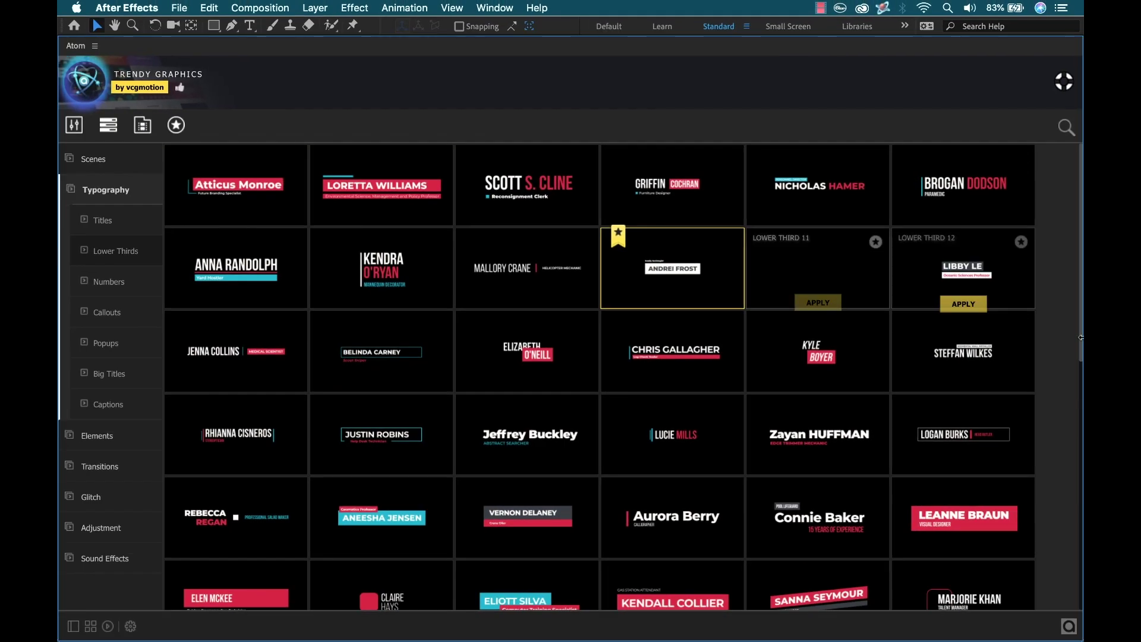
mouse_move(719, 269)
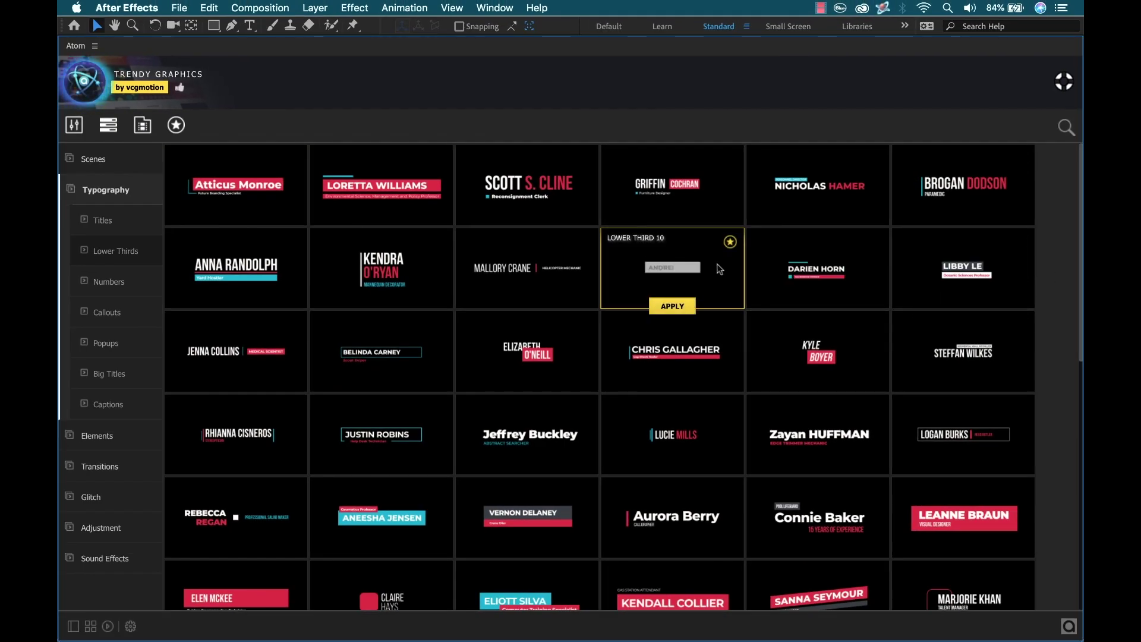
key("grave")
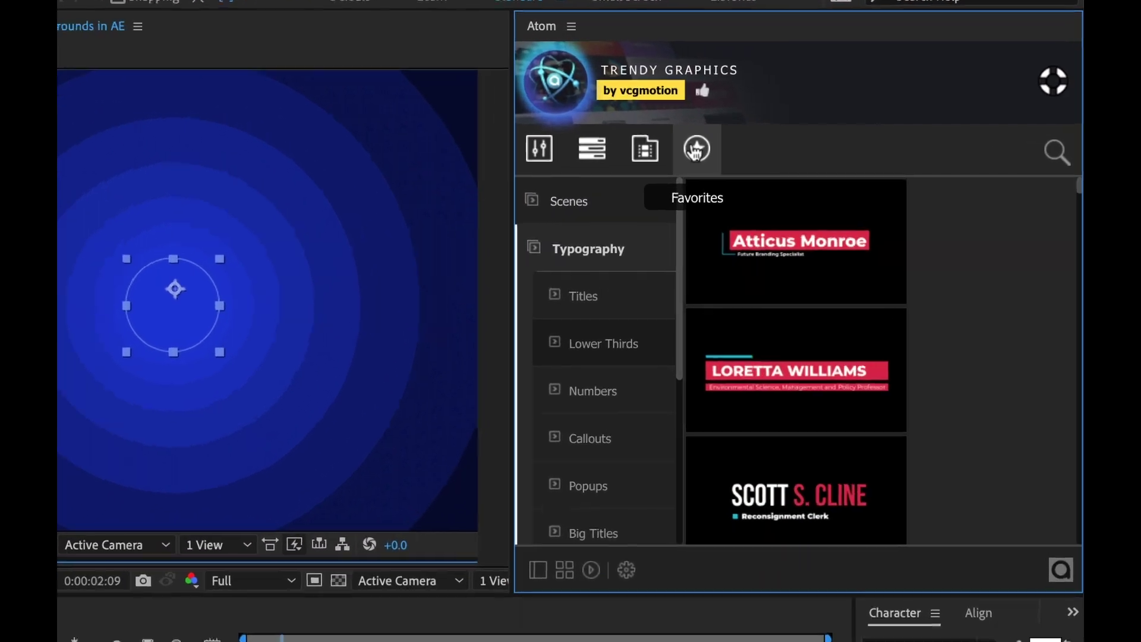
Step: Apply the favourited Lower Third 10 template and start its layer at 0 s
left_click(690, 148)
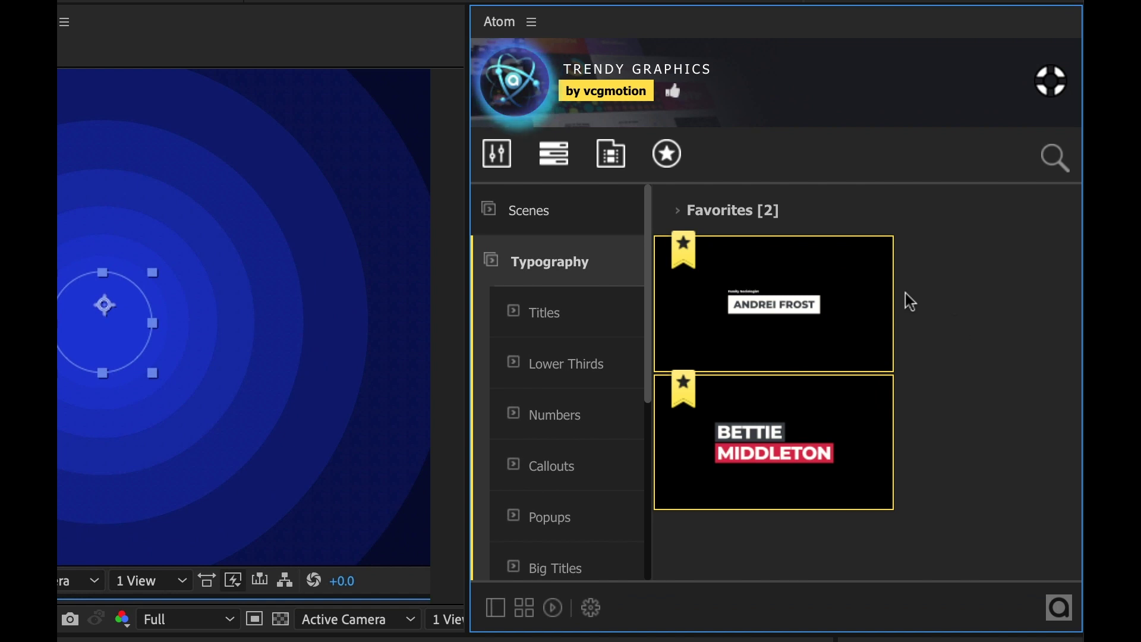
mouse_move(768, 316)
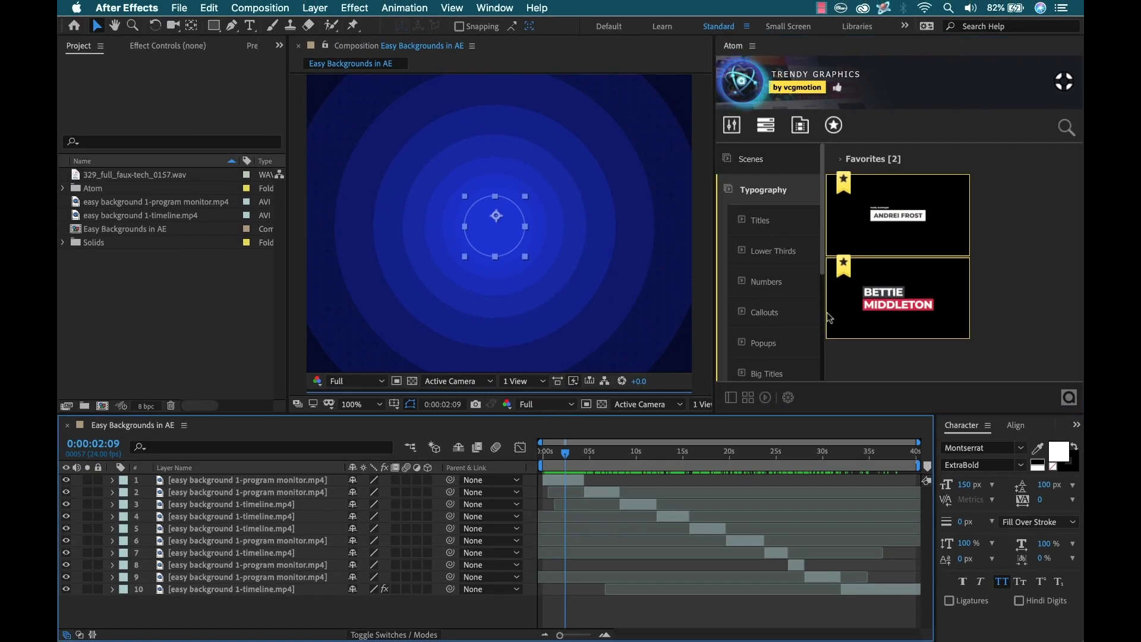
left_click(897, 254)
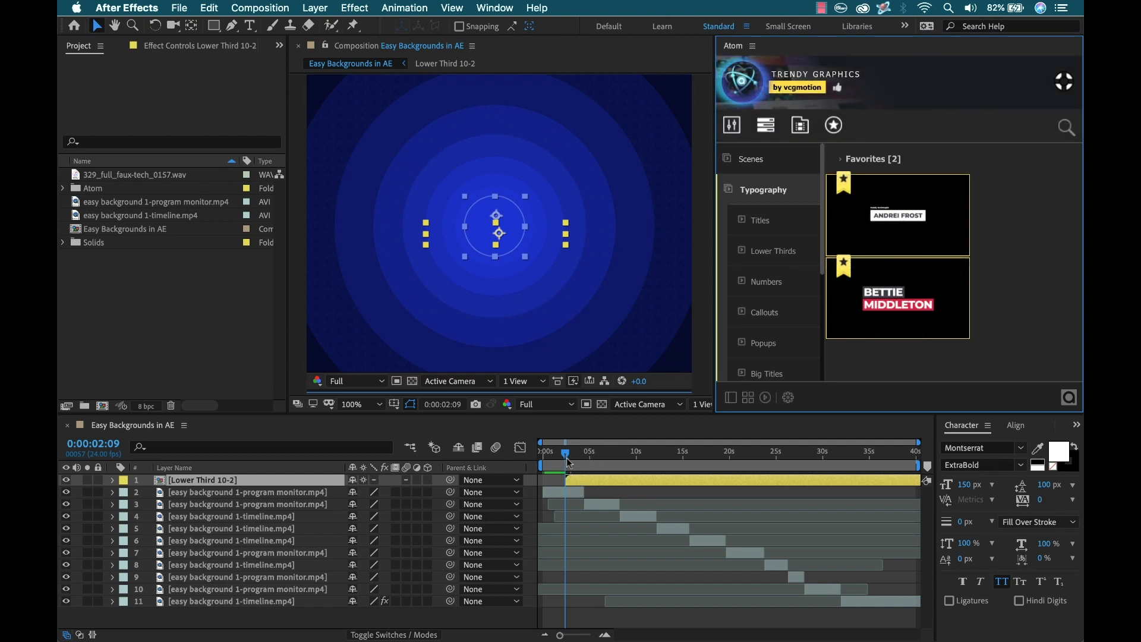
left_click(593, 483)
left_click_drag(586, 483, 580, 482)
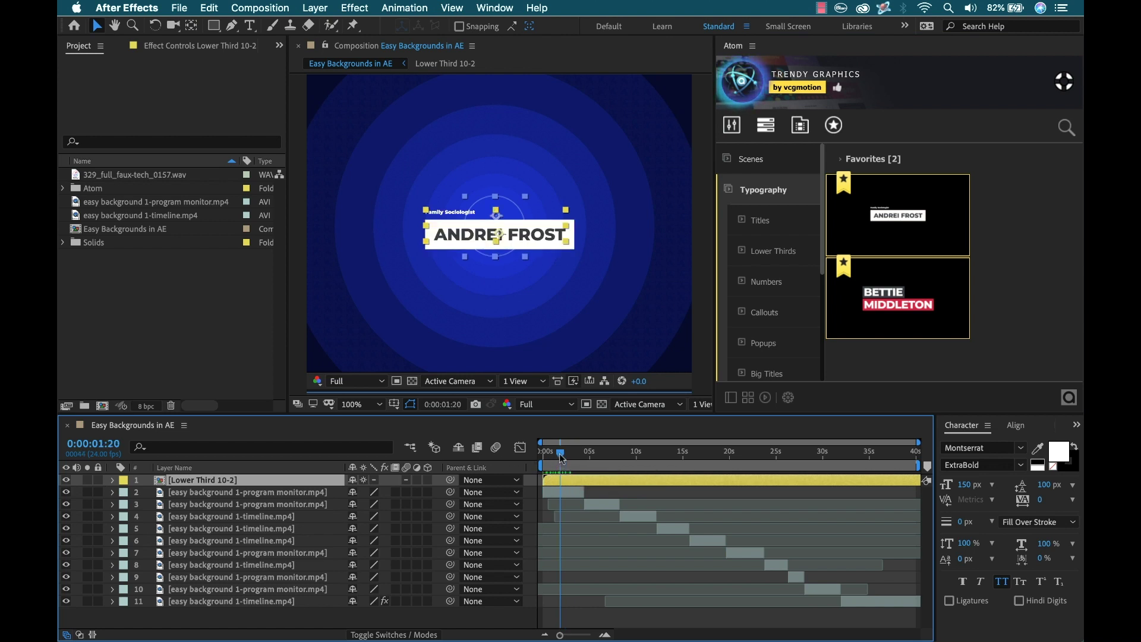
mouse_move(560, 457)
left_mouse_down()
mouse_move(545, 459)
mouse_move(574, 456)
left_mouse_up()
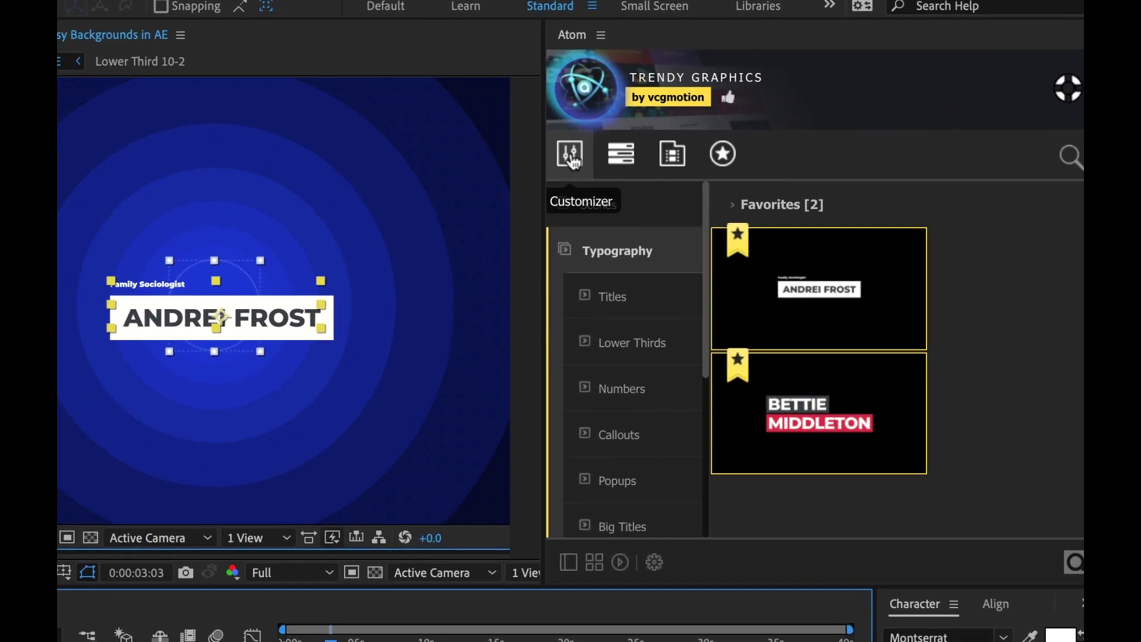
Step: In Atom's text customizer, change the lower third's title to CREATE AN ELLIPSE
left_click(571, 156)
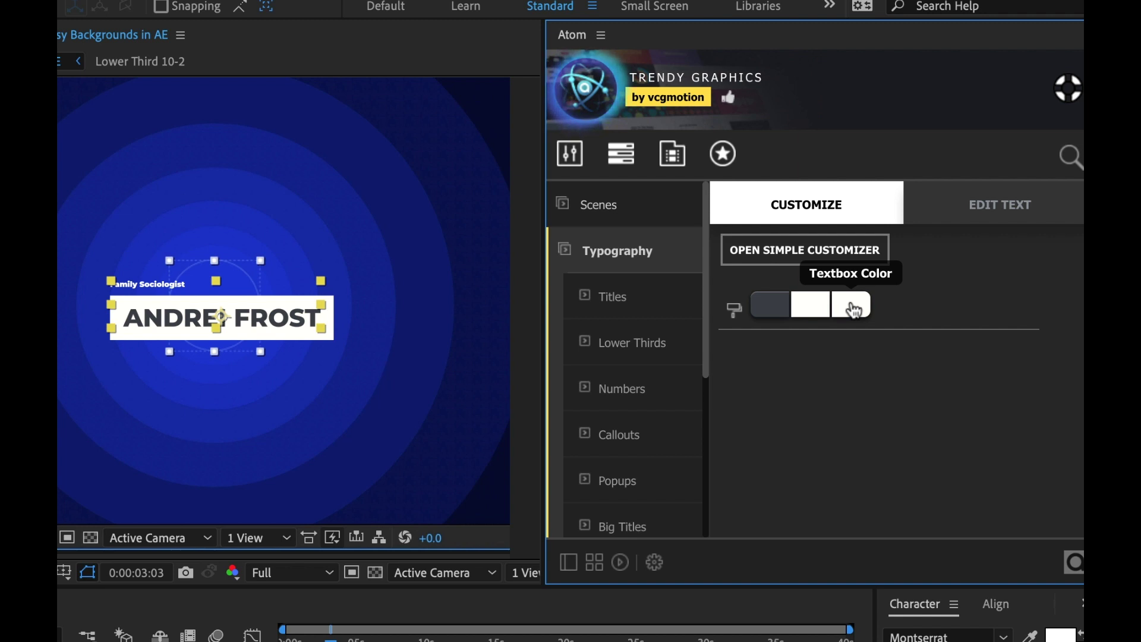
left_click(997, 212)
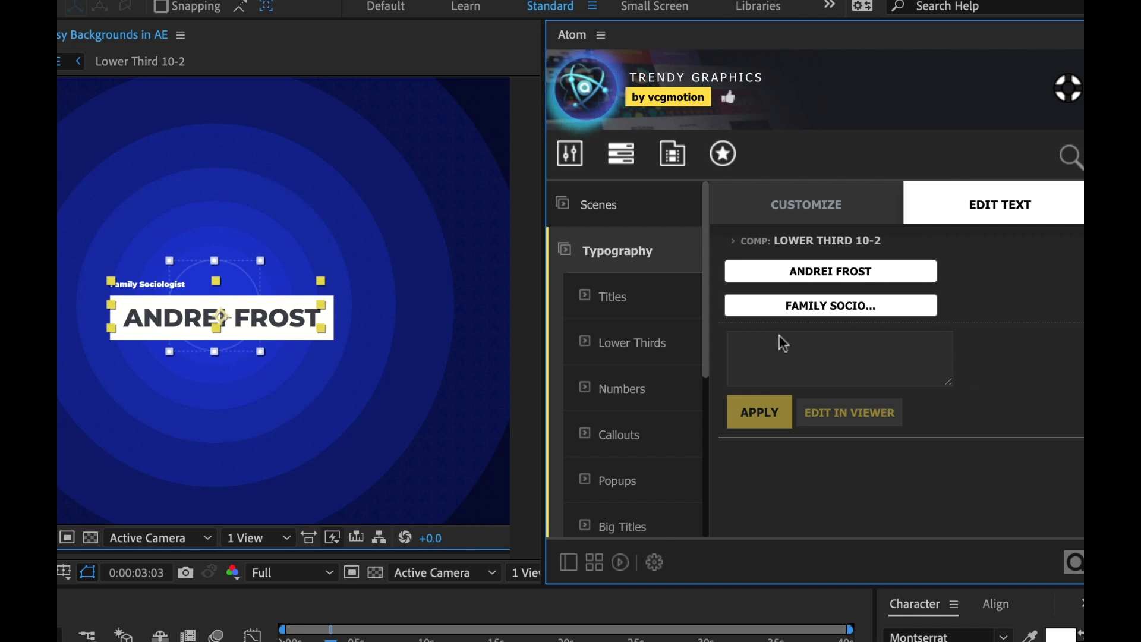
left_click(827, 273)
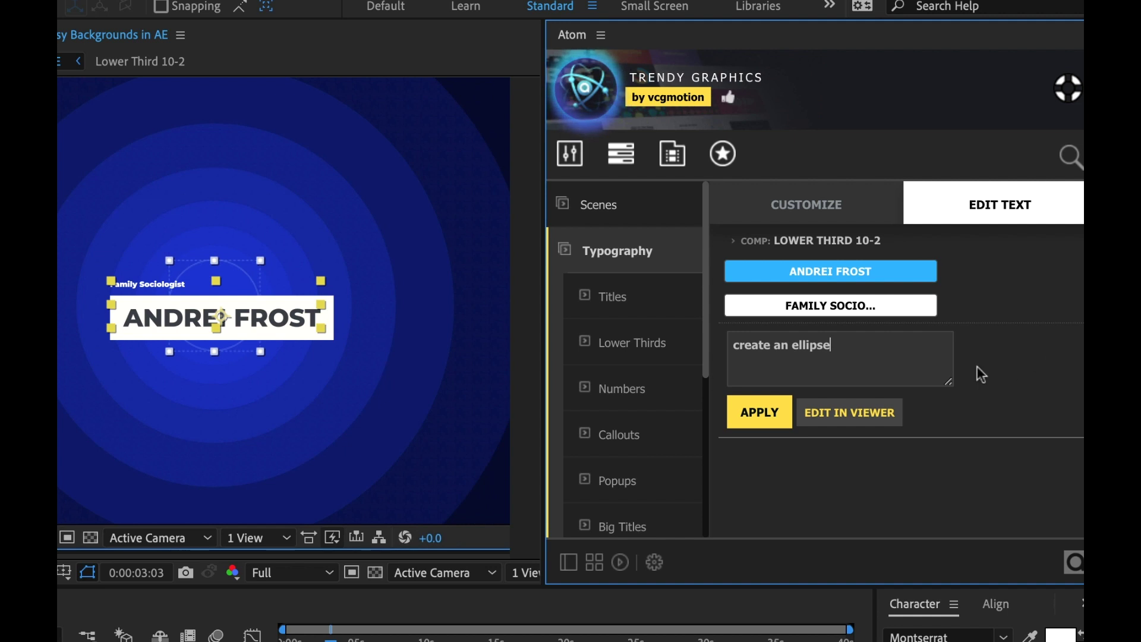
left_click(768, 416)
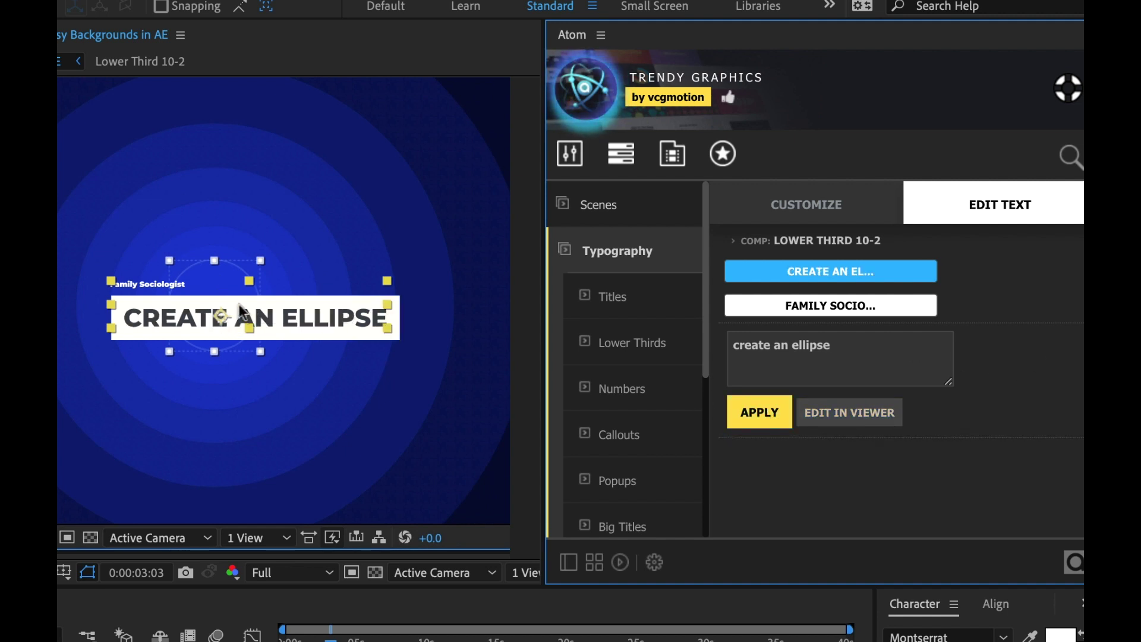
Step: Replace the lower third's subtitle with 'step 1'
left_click(823, 307)
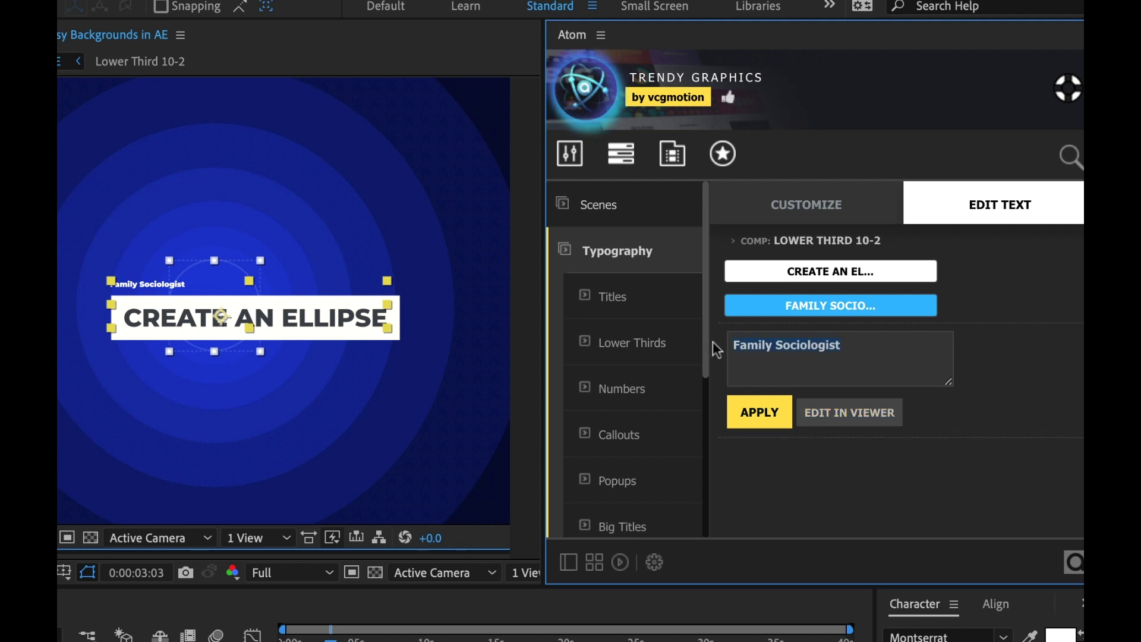
key("ctrl+a")
type("step 1")
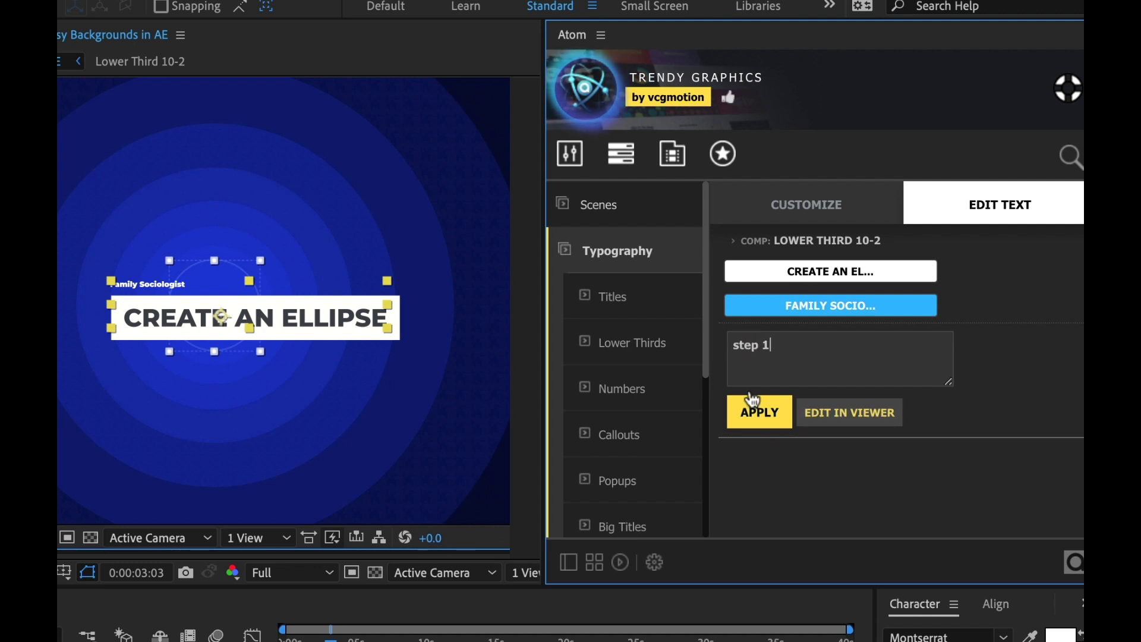
left_click(760, 416)
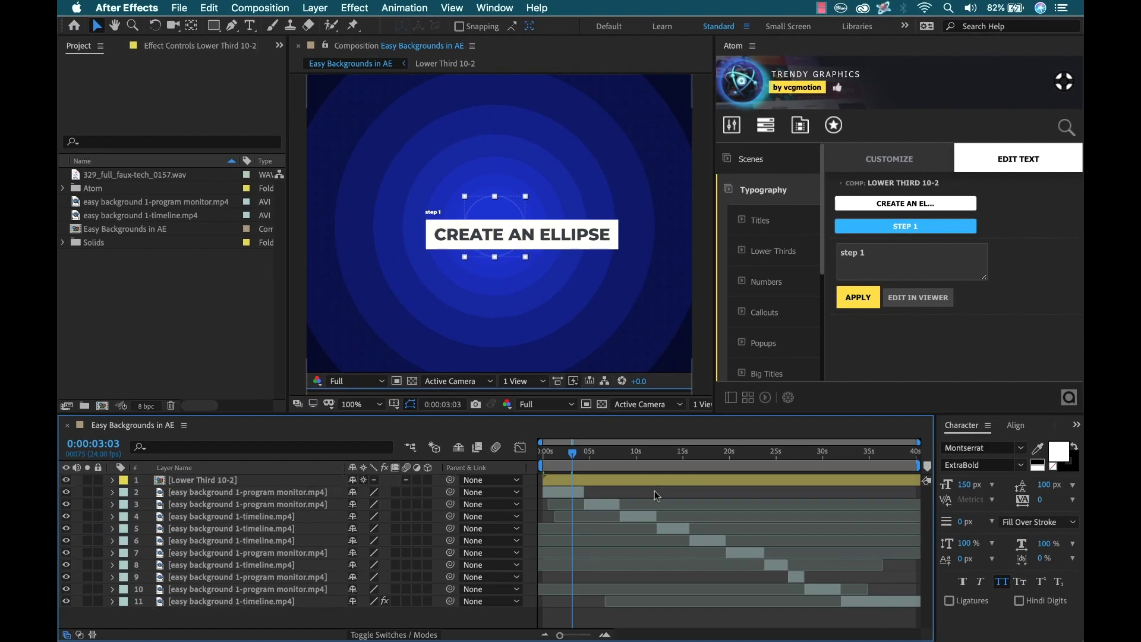
Step: At 0:00:08:19, align the CREATE AN ELLIPSE layer to composition centre horizontally and vertically
left_click_drag(555, 454, 624, 455)
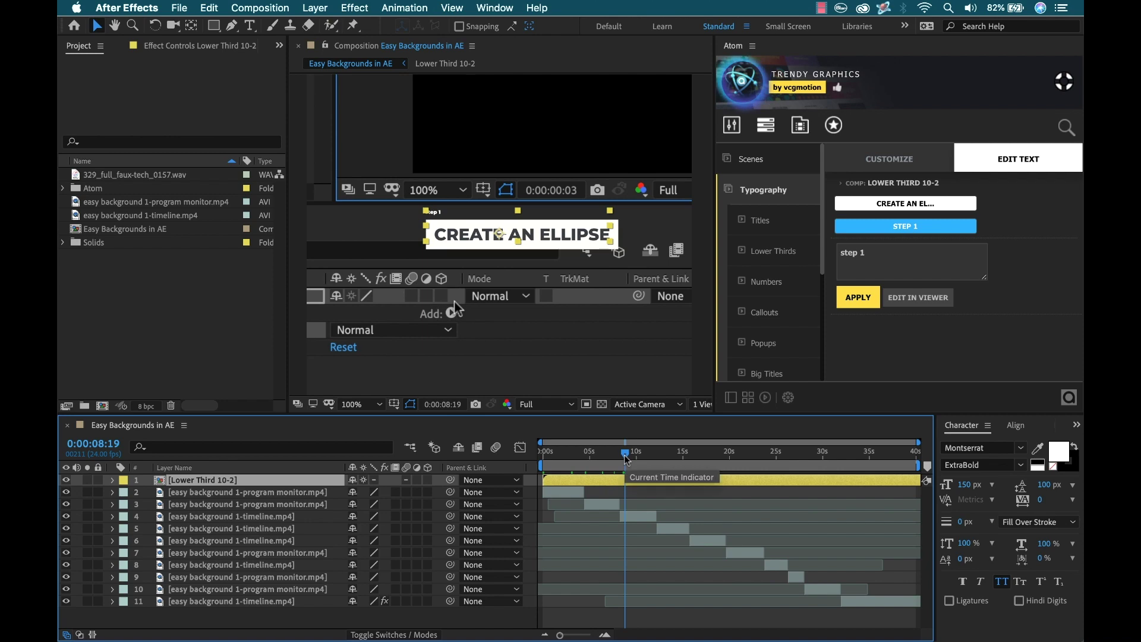
left_click(495, 7)
left_click(522, 173)
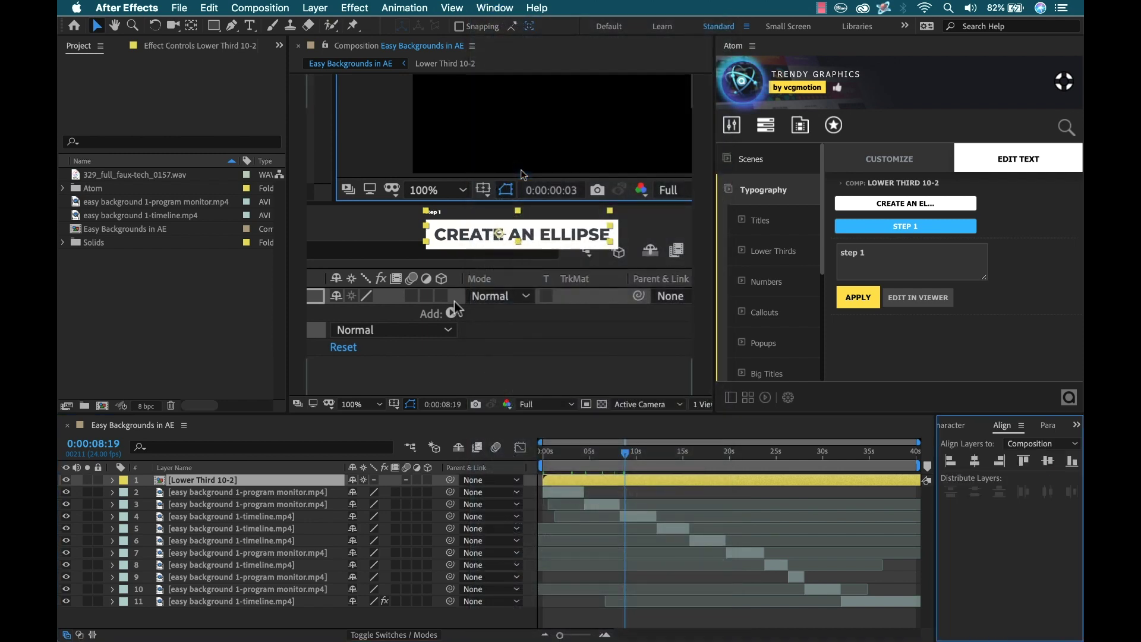
left_click(974, 461)
left_click(1048, 461)
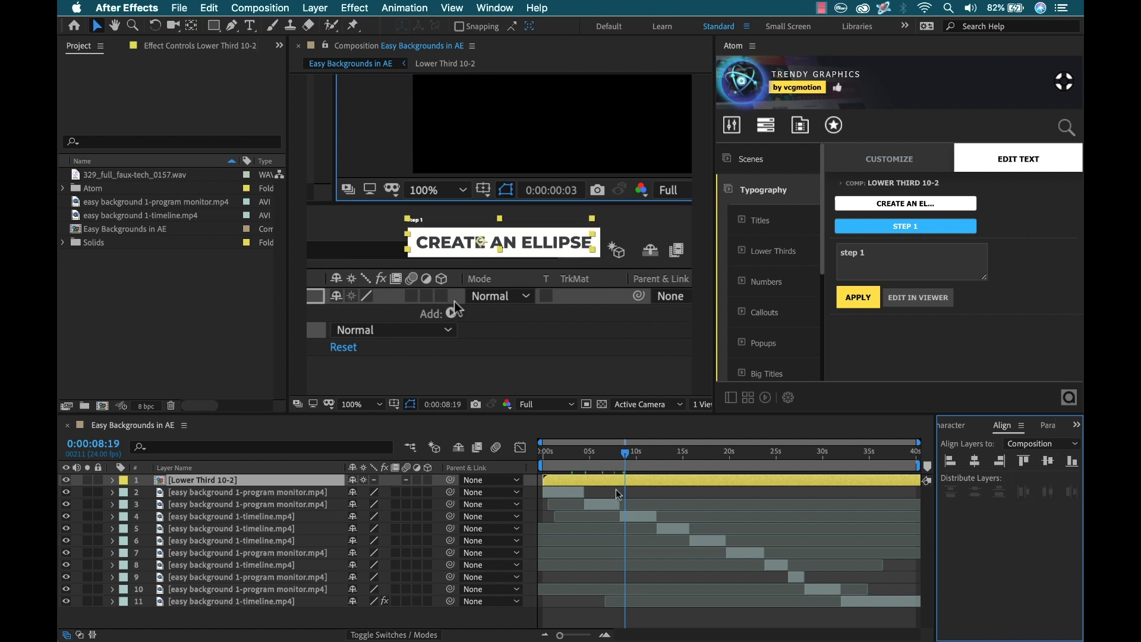
left_click(646, 492)
left_click_drag(638, 466, 565, 454)
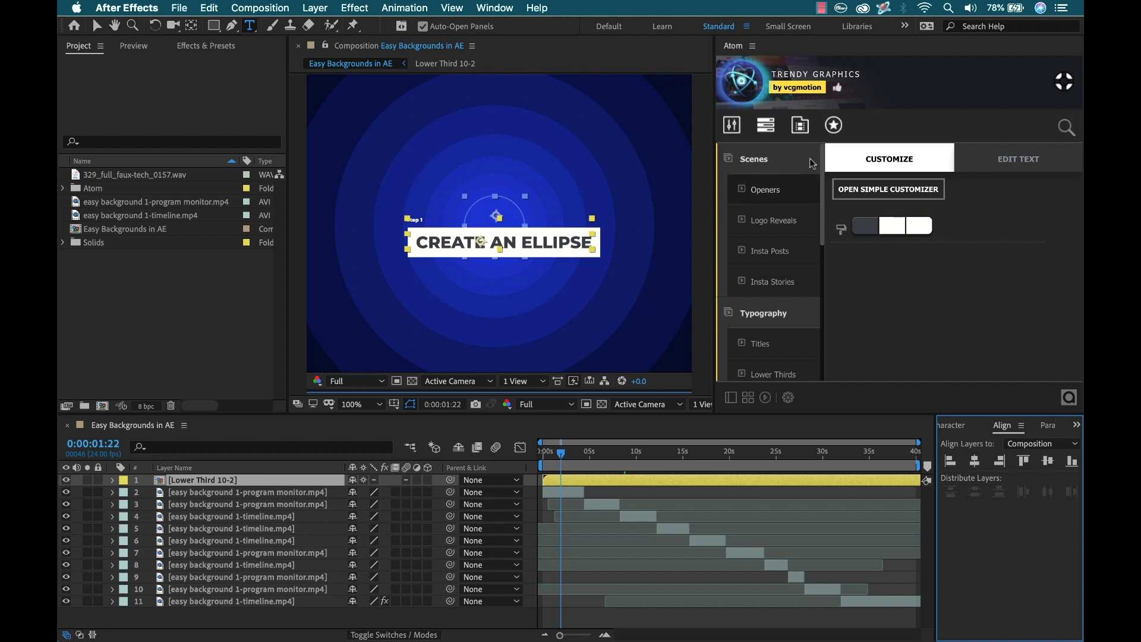
Step: Apply the favourited Atom lower third again and start its layer at 0 s
left_click(834, 126)
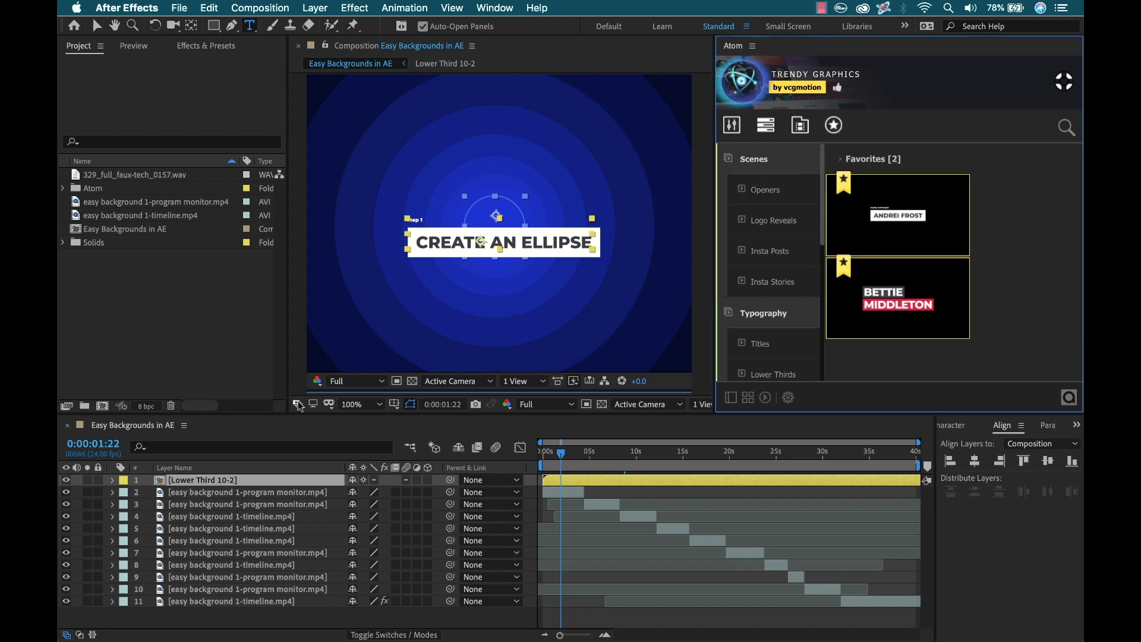
left_click(170, 427)
left_click(897, 254)
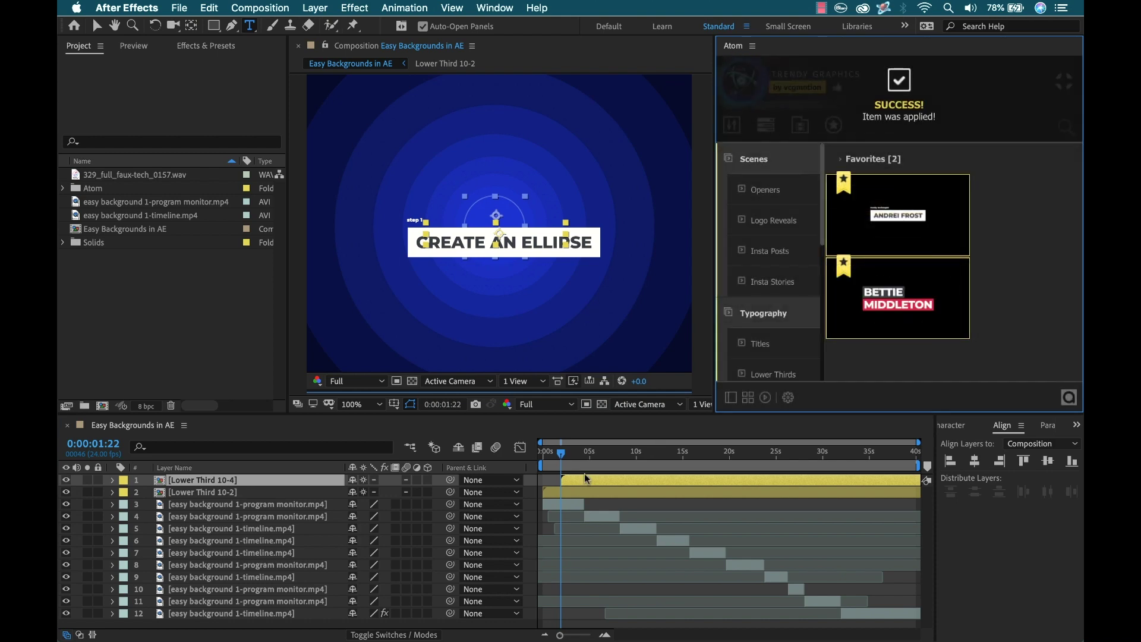
left_click_drag(586, 479, 574, 479)
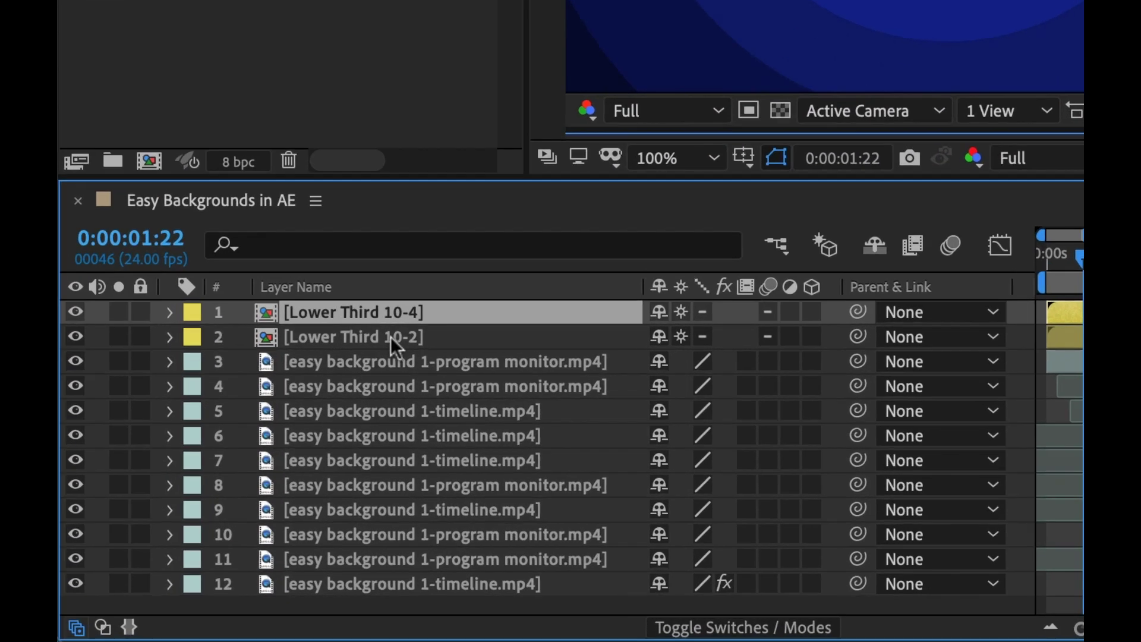
Step: Rename Lower Third 10-2 to 'step 1' and Lower Third 10-4 to 'opening title'
left_click(225, 491)
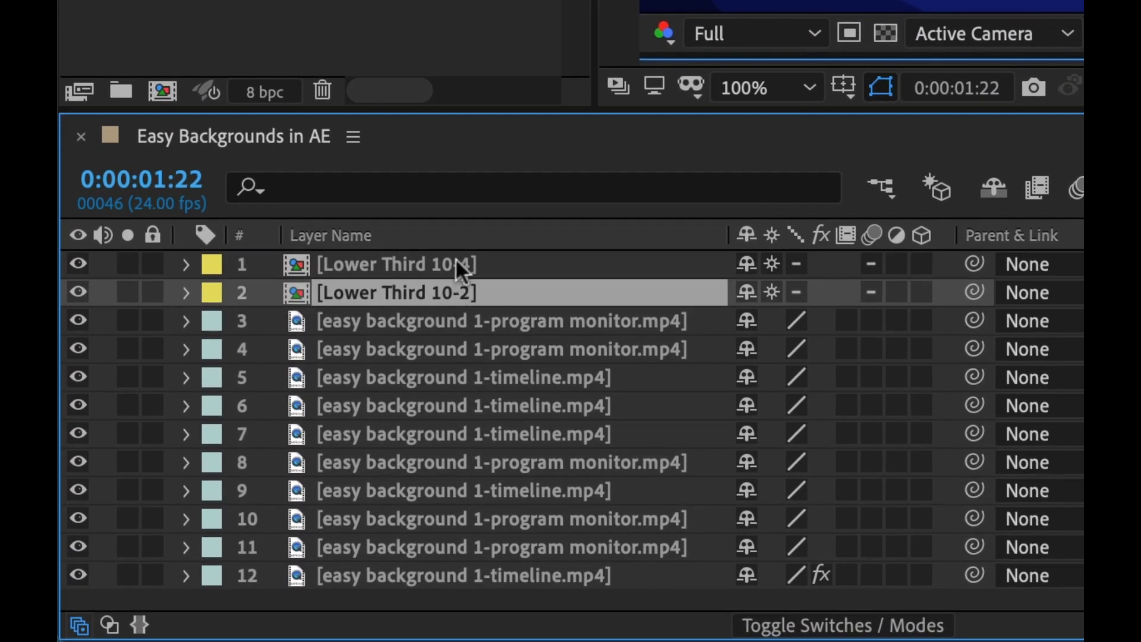
key("Return")
type("ste")
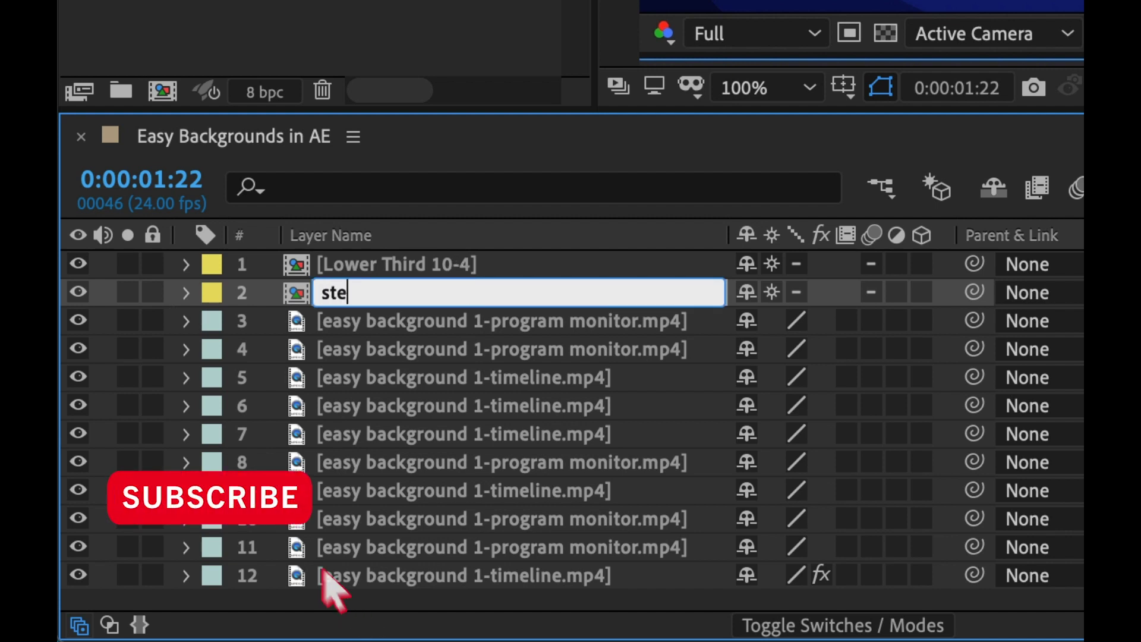
type("p 1")
key("BackSpace")
type("1")
key("Return")
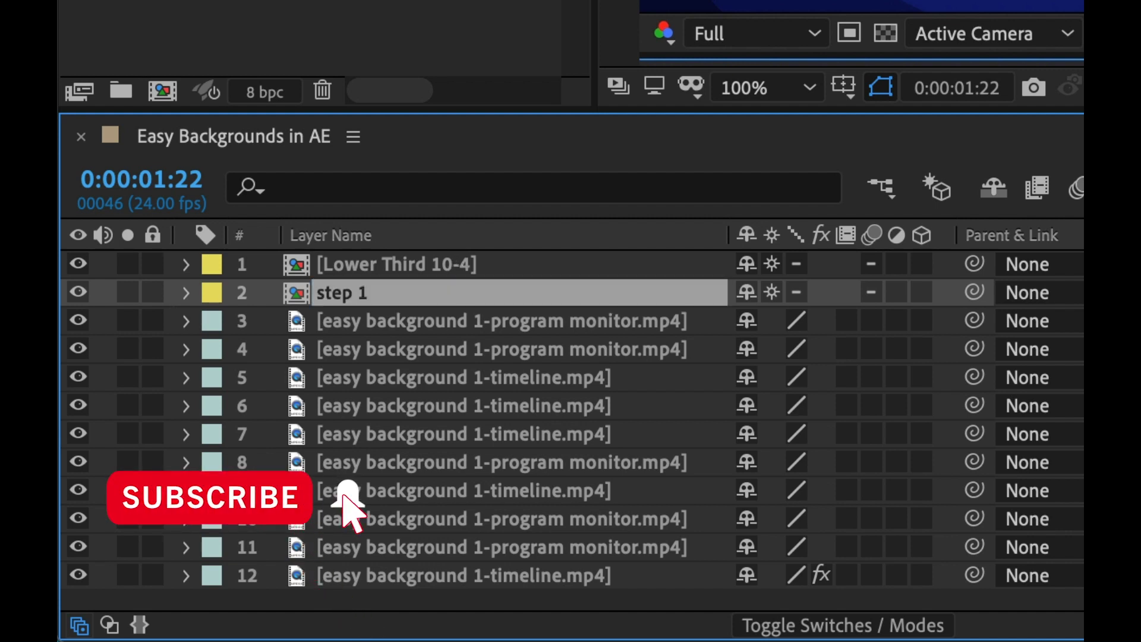
left_click(433, 261)
key("Return")
type("o")
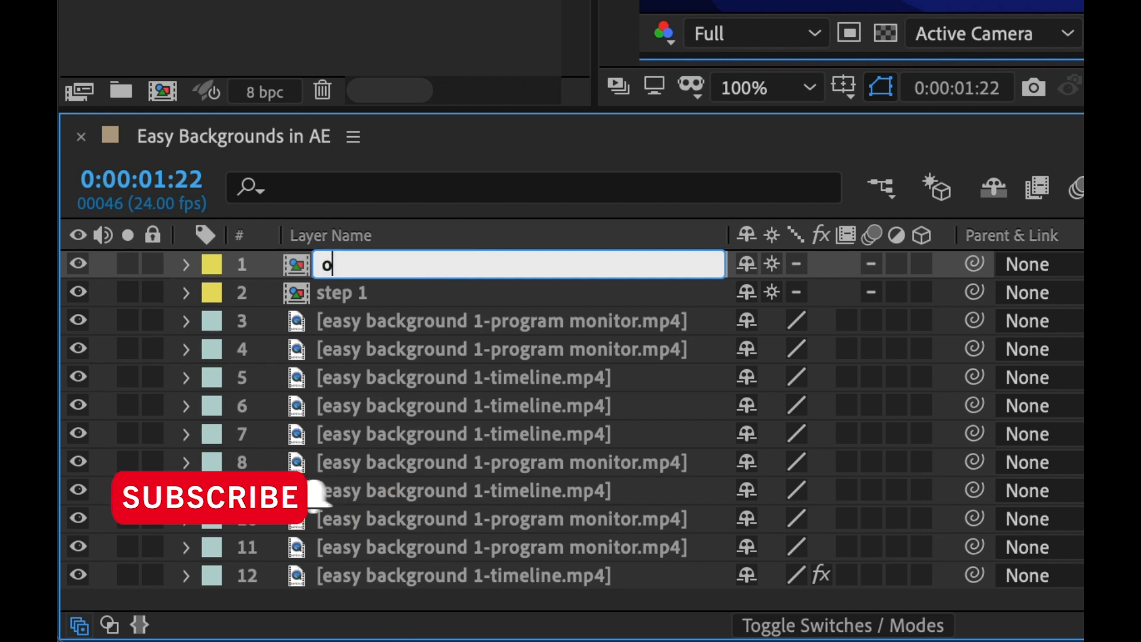
type("pening title")
key("Return")
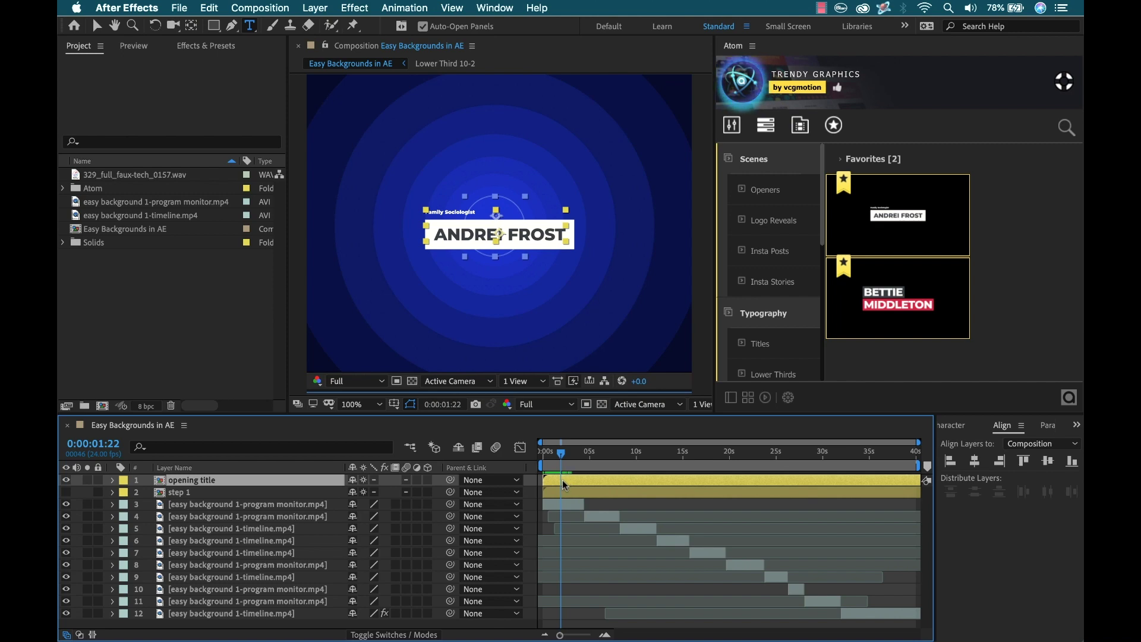
Step: At 0:00:02:00, clear the opening title's subtitle text and apply it
left_click_drag(561, 454, 568, 458)
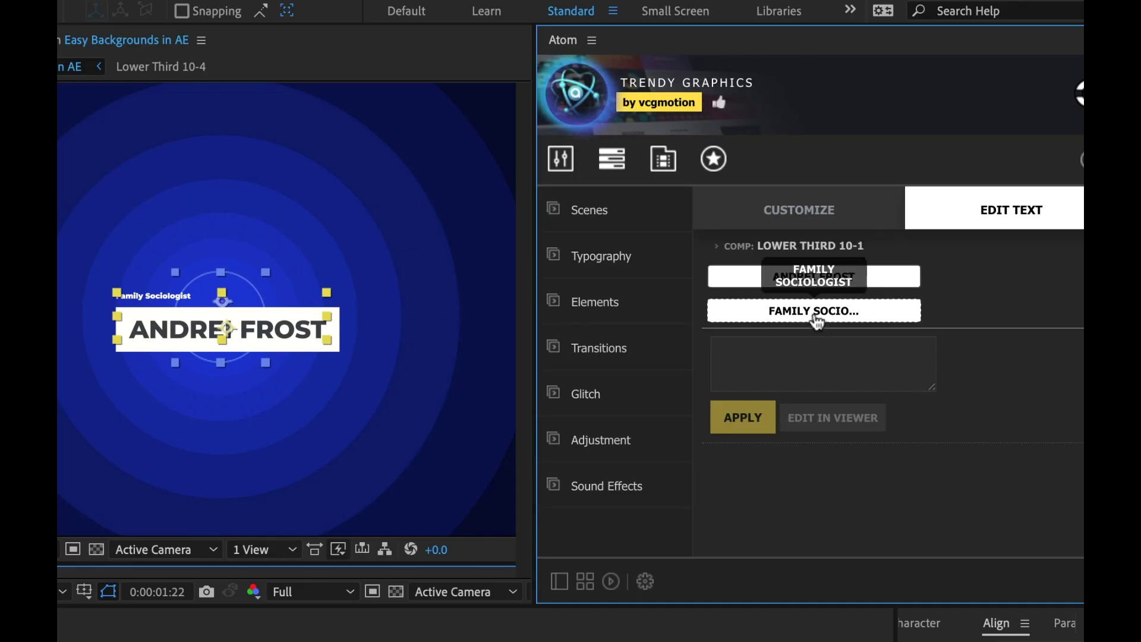
left_click(815, 312)
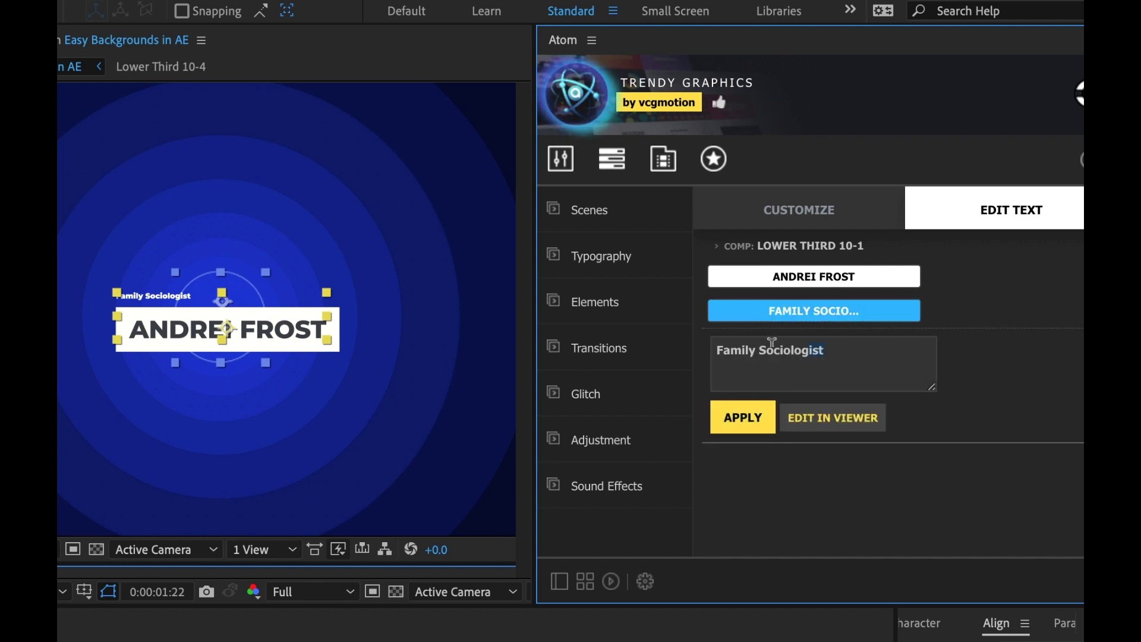
key("BackSpace")
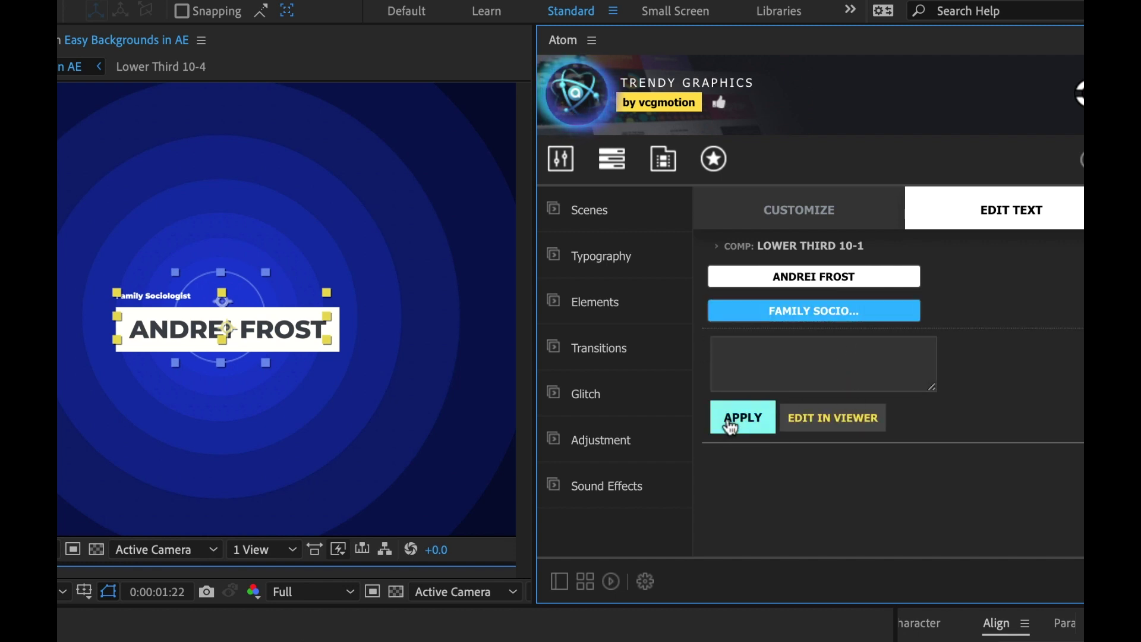
left_click(747, 426)
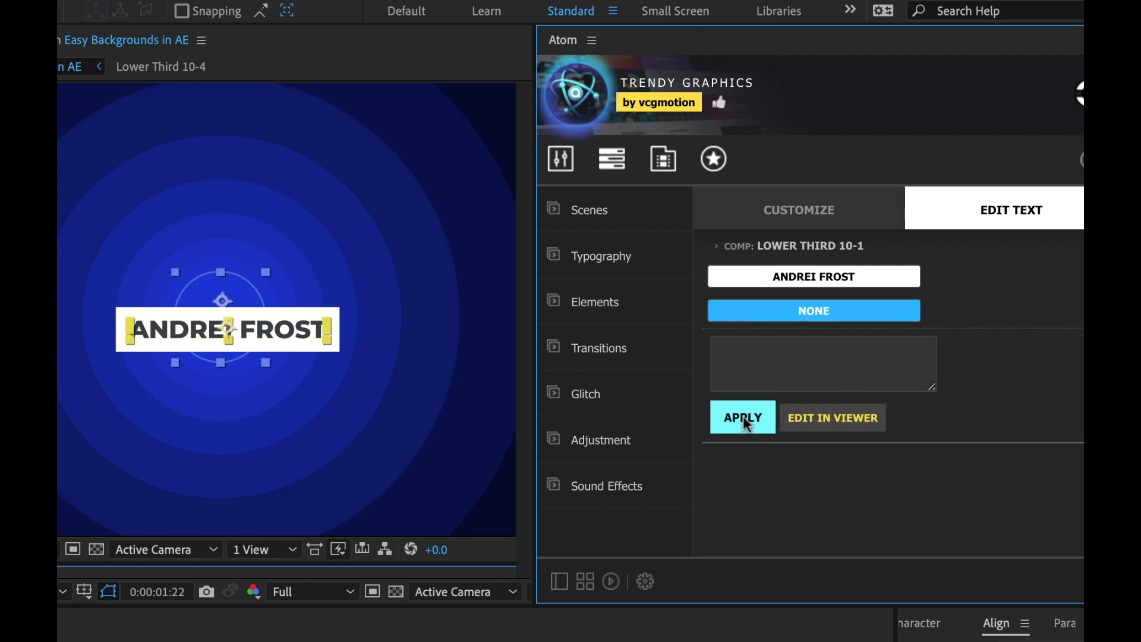
Step: Change the main title to QUICK BACKGROUND IN ADOBE AE (STEP-BY-STEP) and open its comp
left_click(814, 275)
left_click_drag(791, 351, 703, 355)
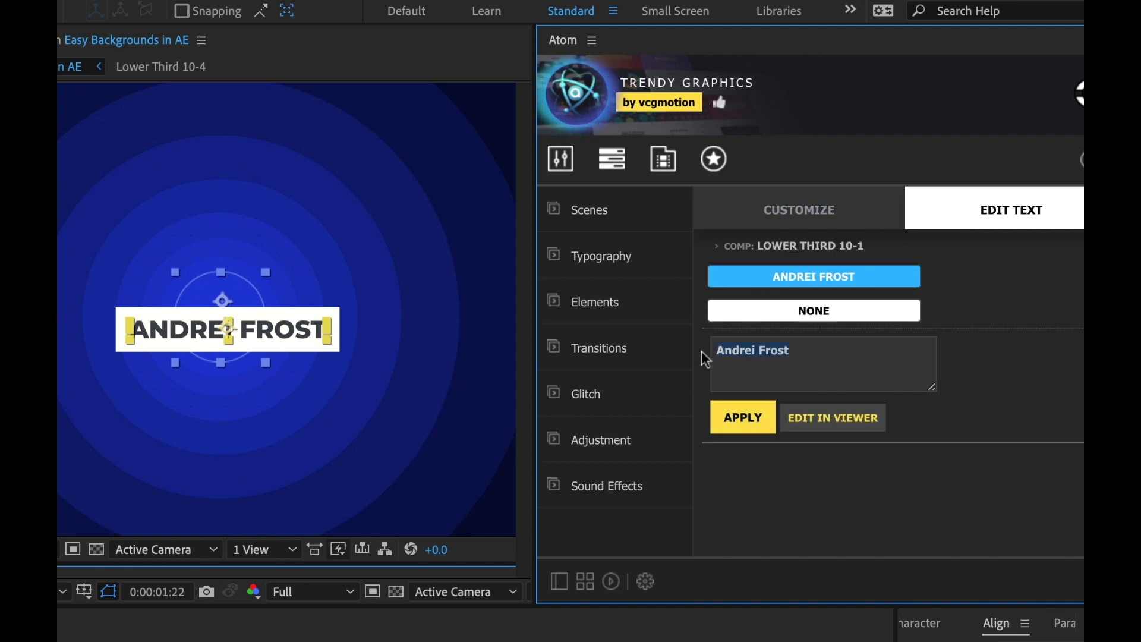
type("quickb")
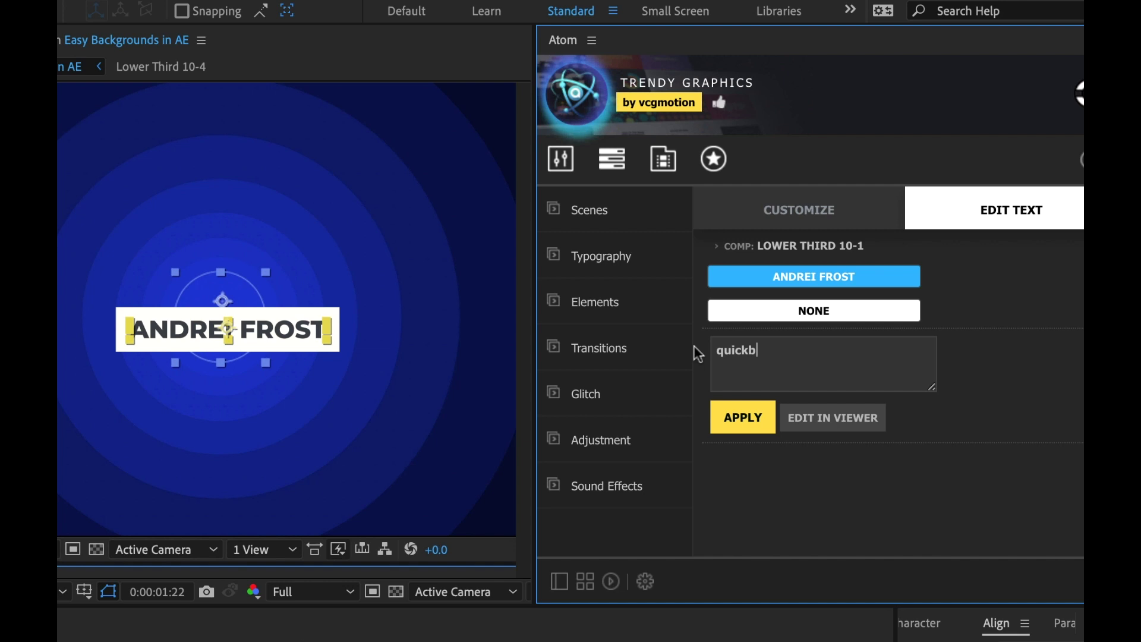
key("BackSpace")
type("back")
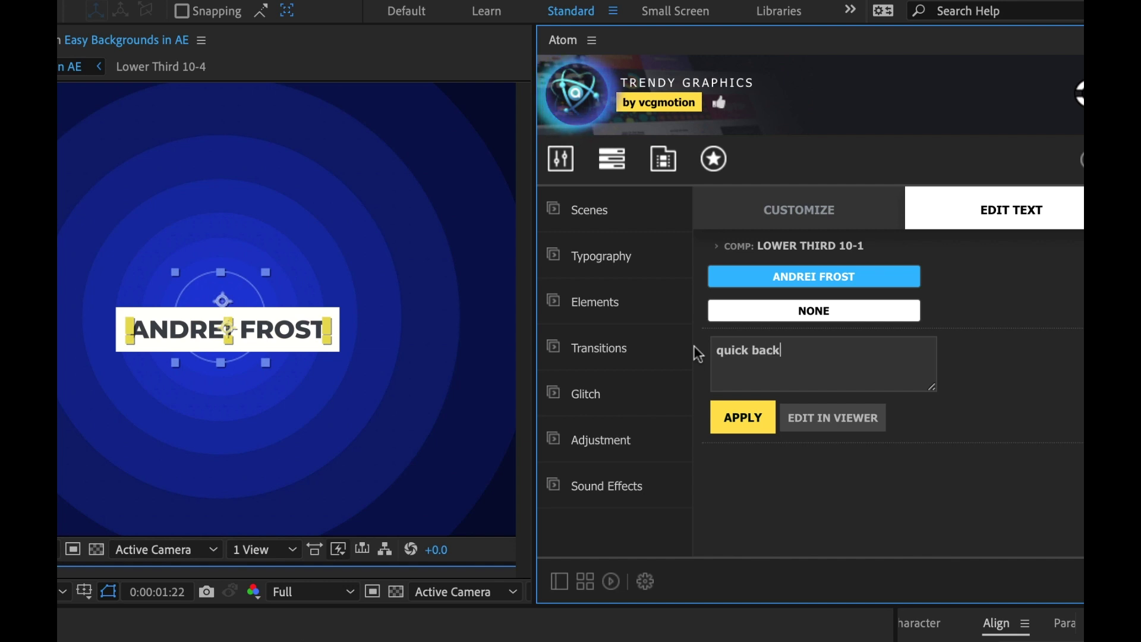
type("ground in adobe ae")
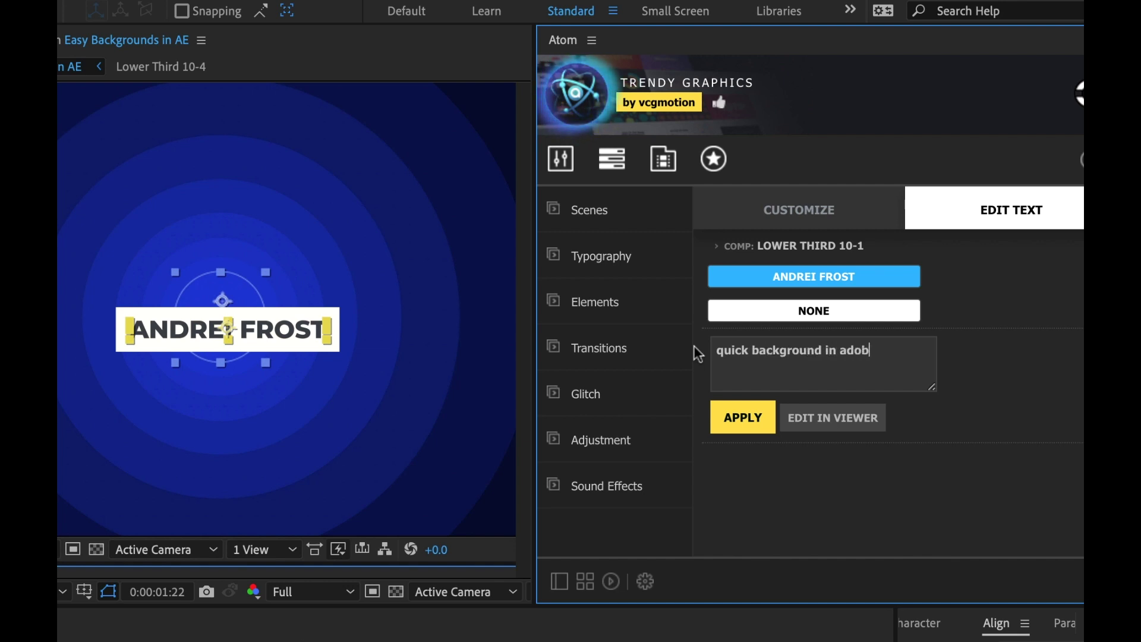
left_click(743, 422)
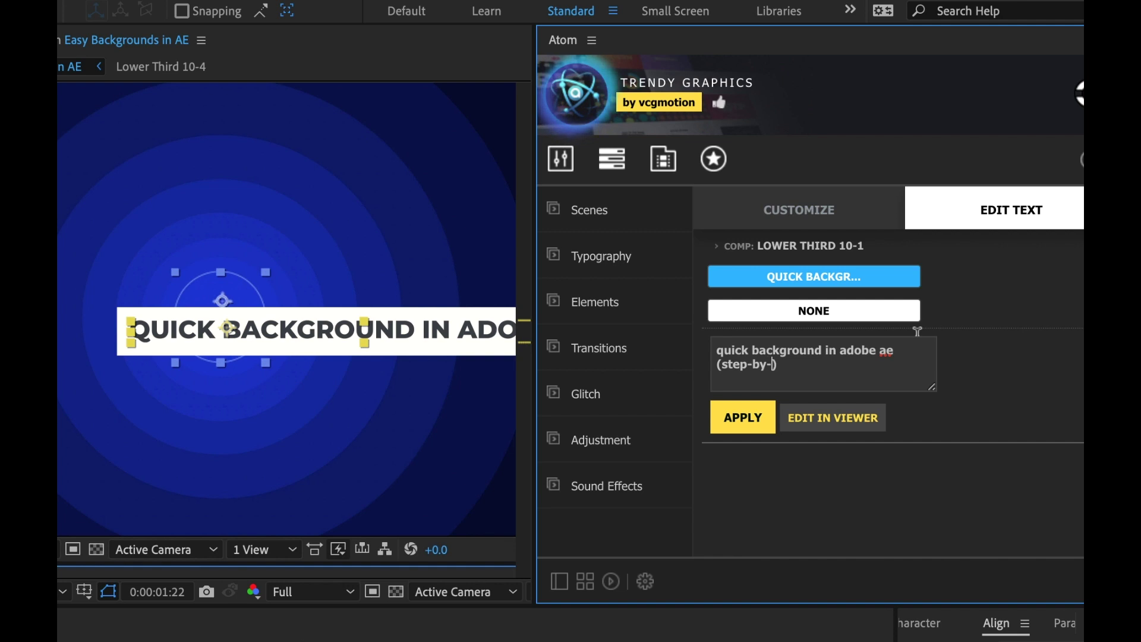
left_click(742, 423)
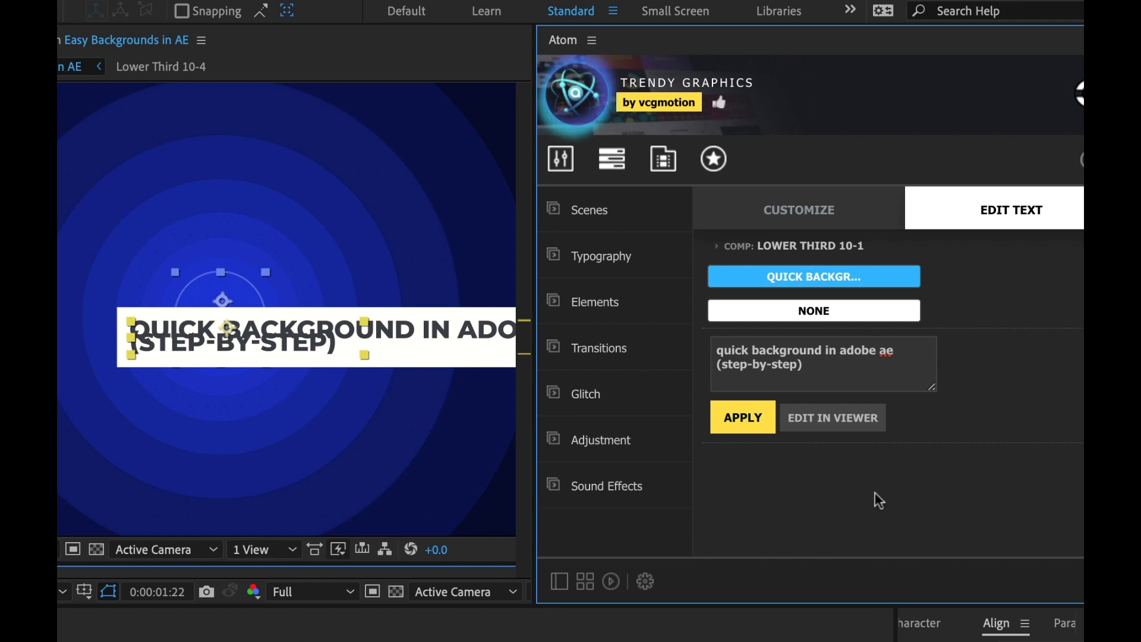
left_click(835, 418)
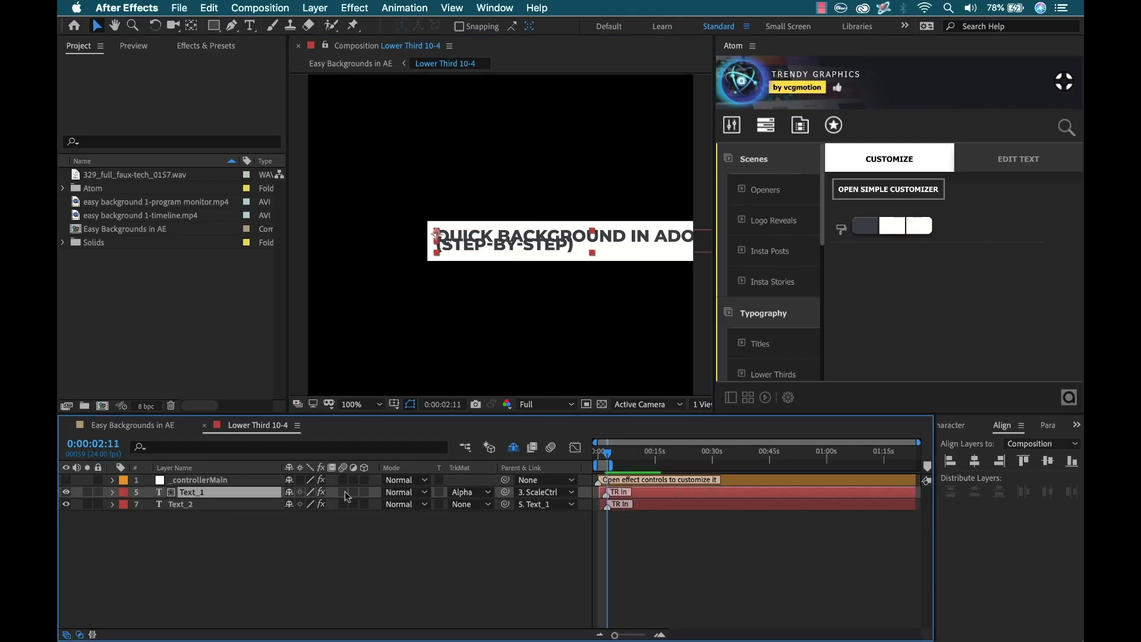
Step: Center-align the title's two lines and raise their leading to 98 px
left_click(1051, 425)
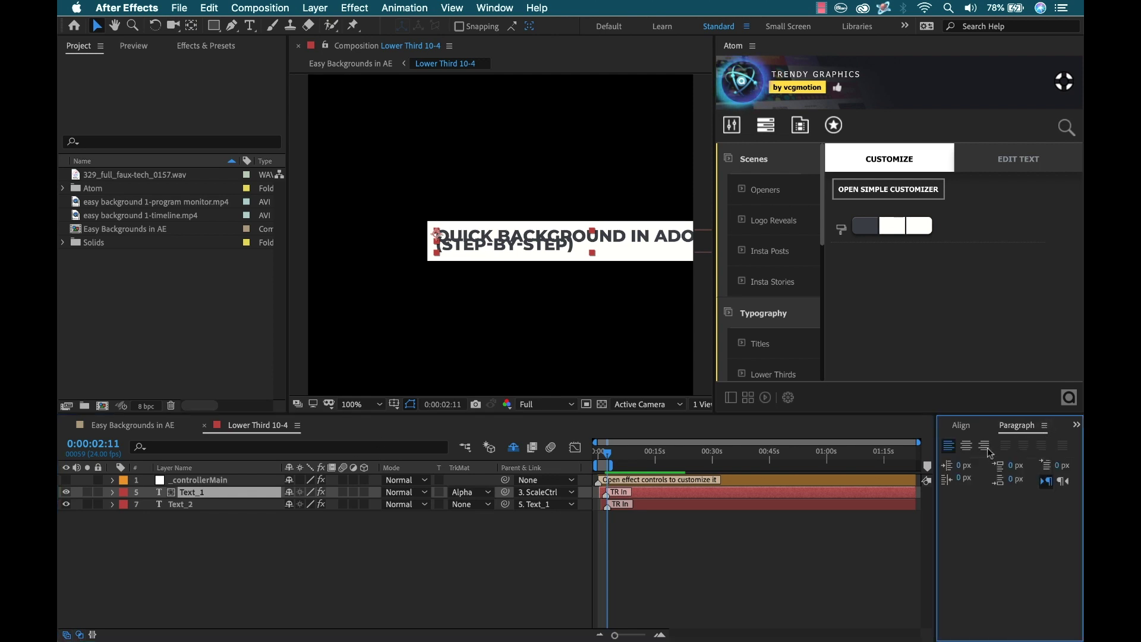
left_click(966, 447)
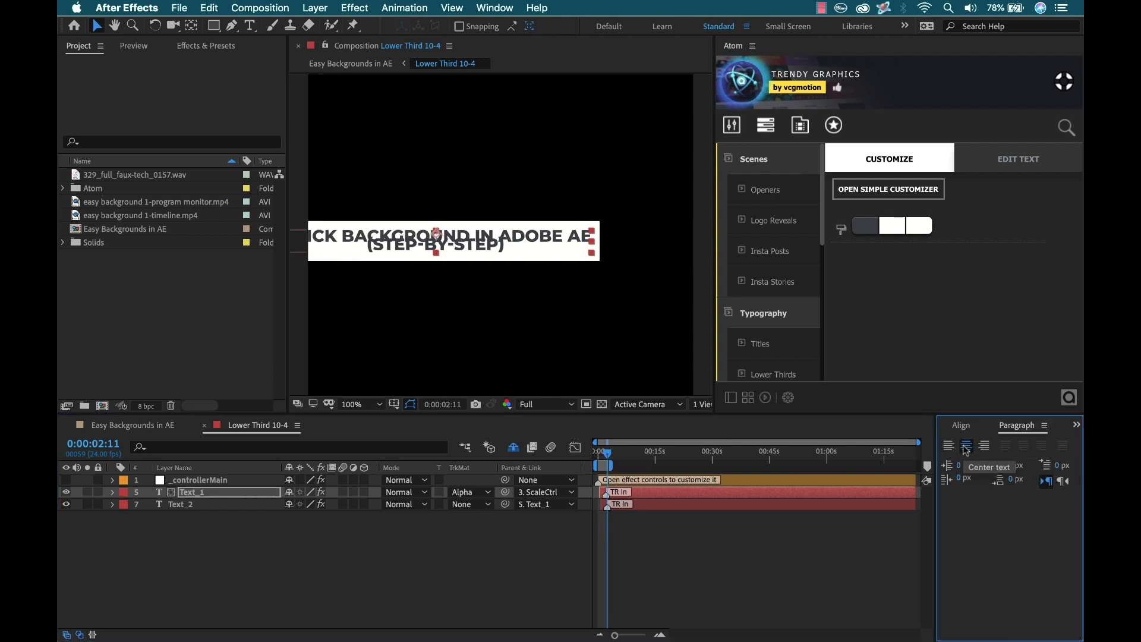
key("super+6")
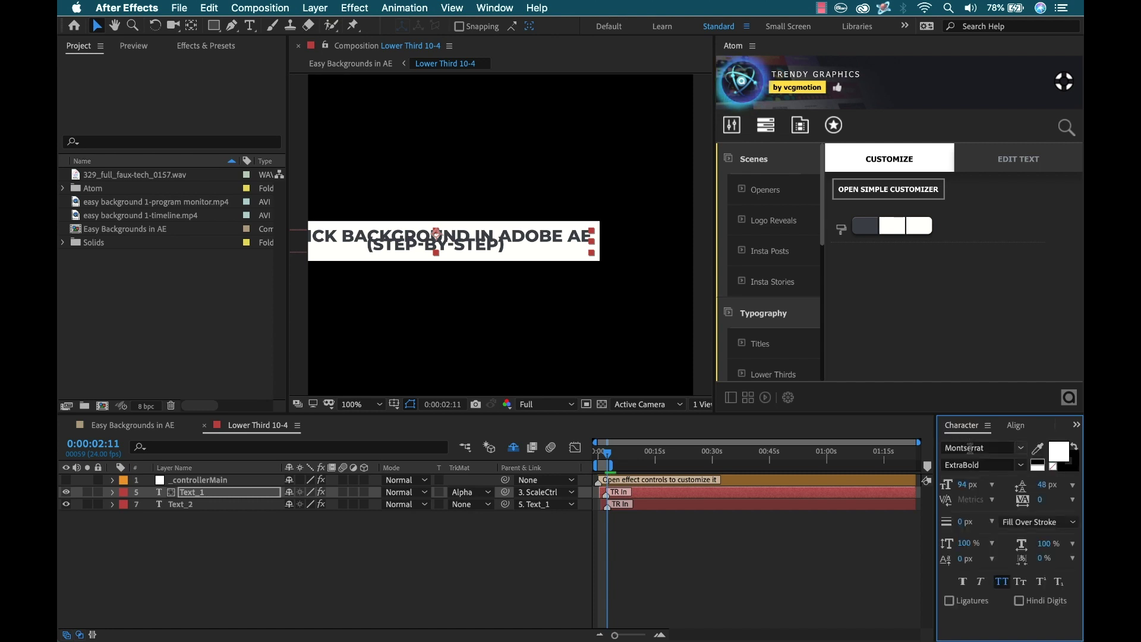
left_click_drag(1048, 484, 1080, 484)
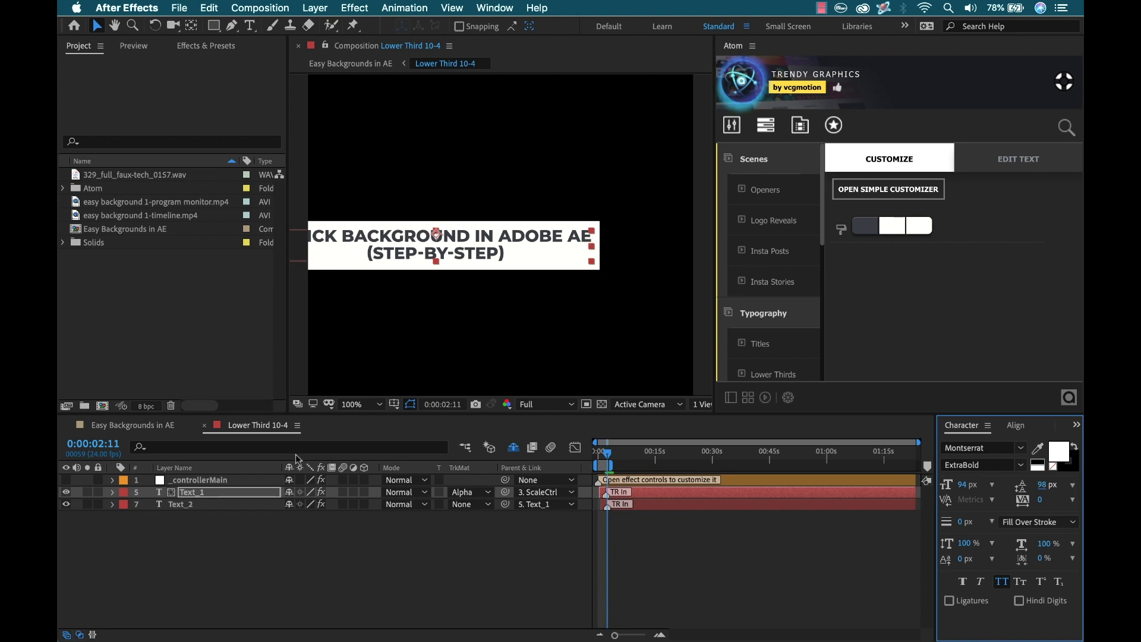
left_click(204, 427)
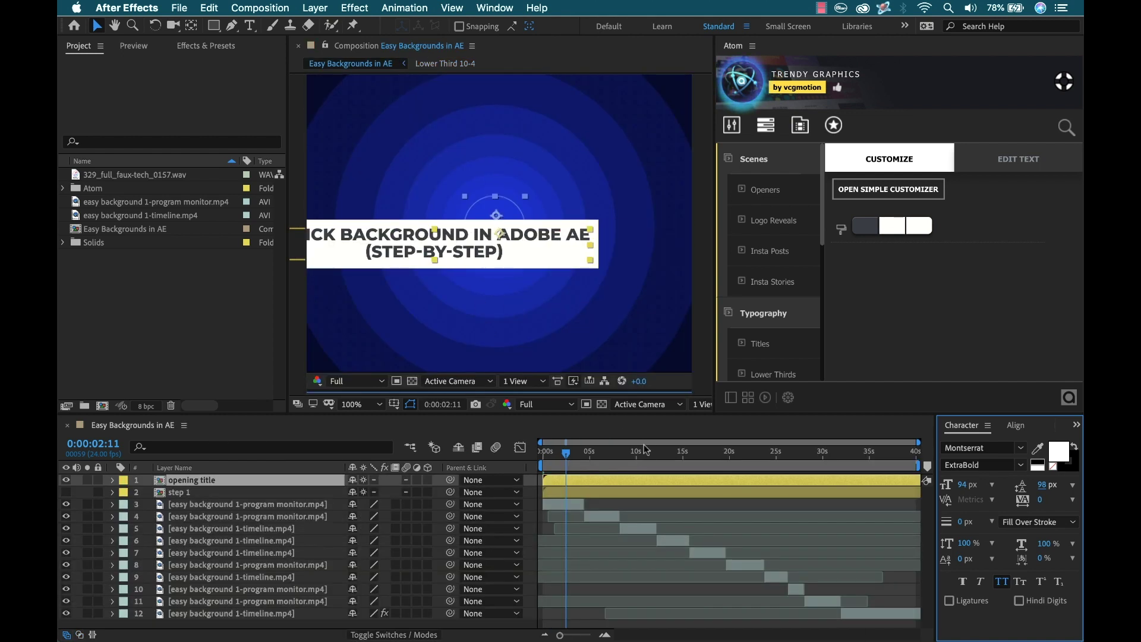
Step: At 0:00:03:00, align the opening title to composition centre horizontally and vertically
left_click_drag(568, 456, 576, 455)
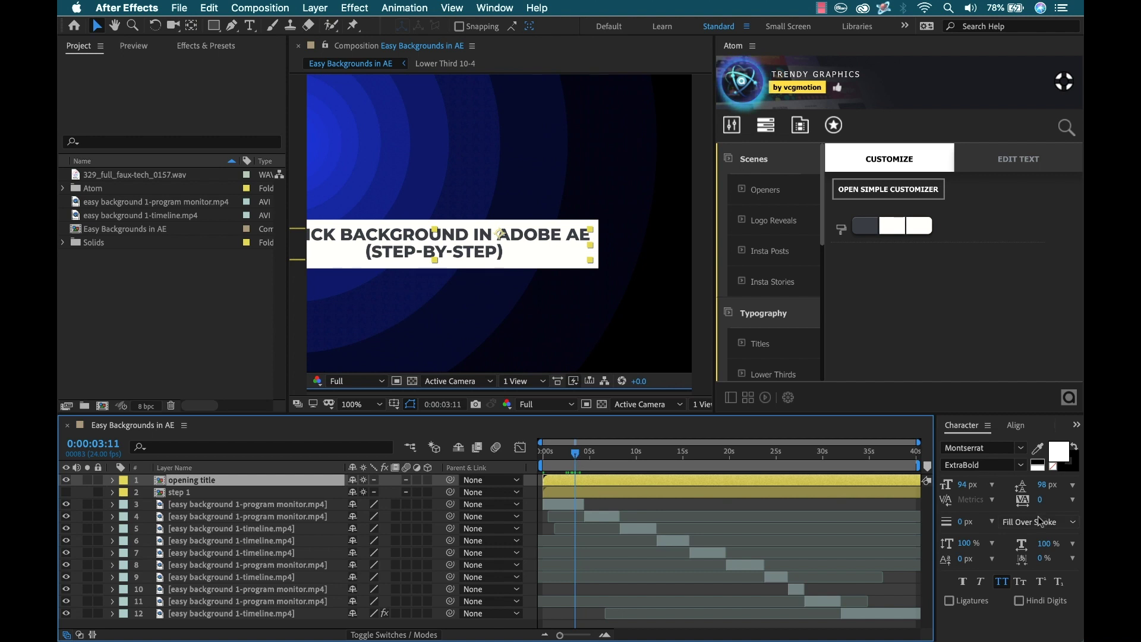
left_click(1015, 424)
left_click(974, 461)
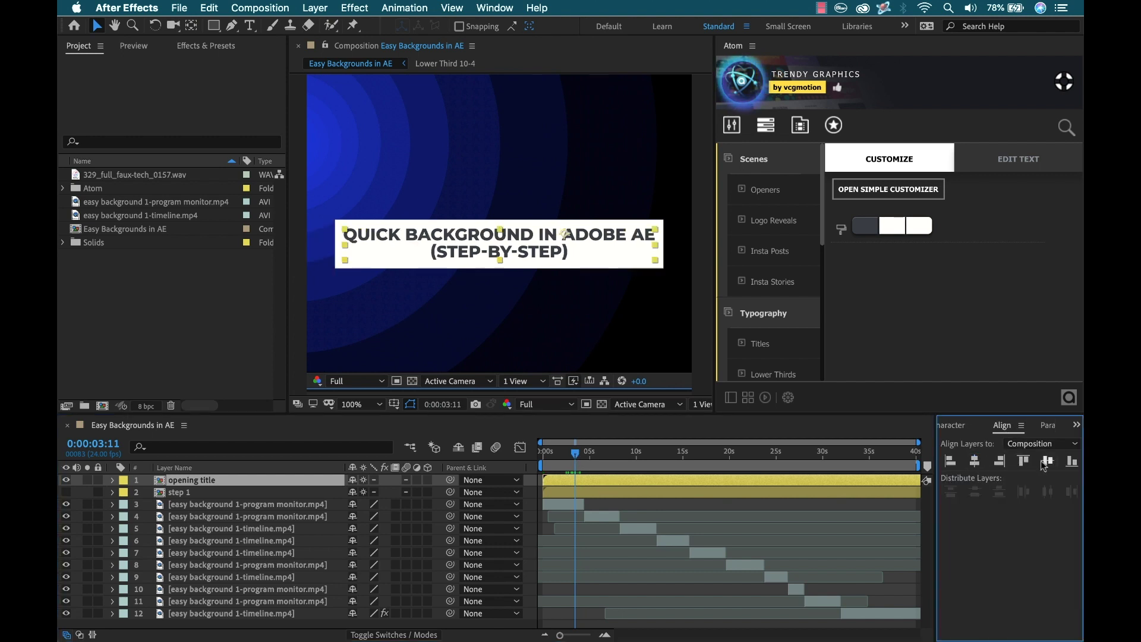
left_click(1047, 461)
left_click(602, 462)
left_click_drag(602, 459, 561, 454)
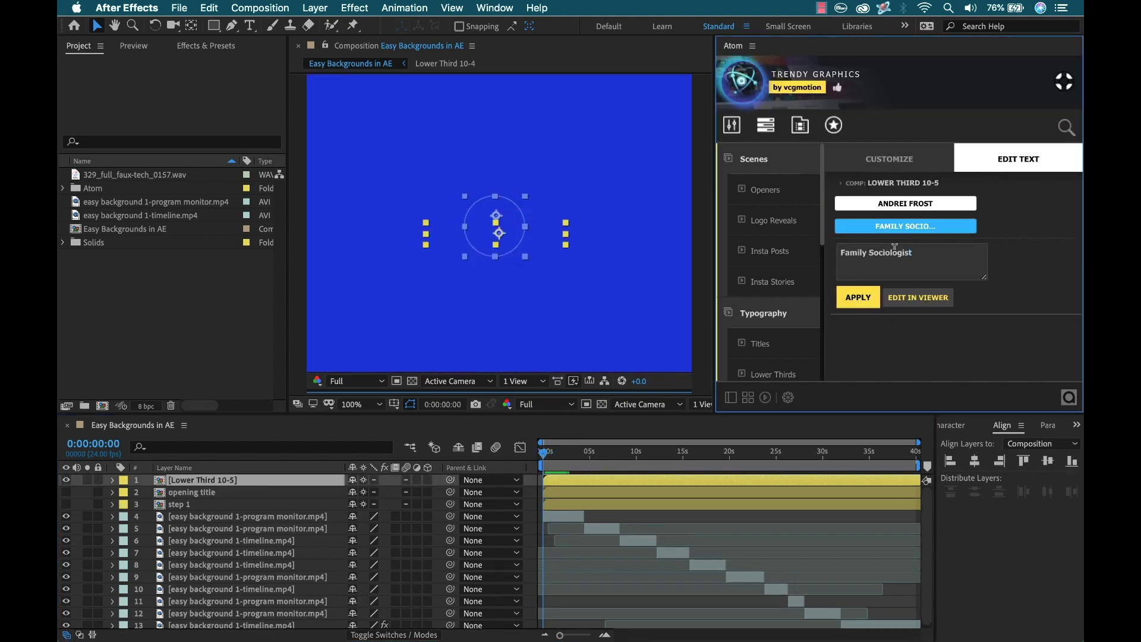
left_click(563, 458)
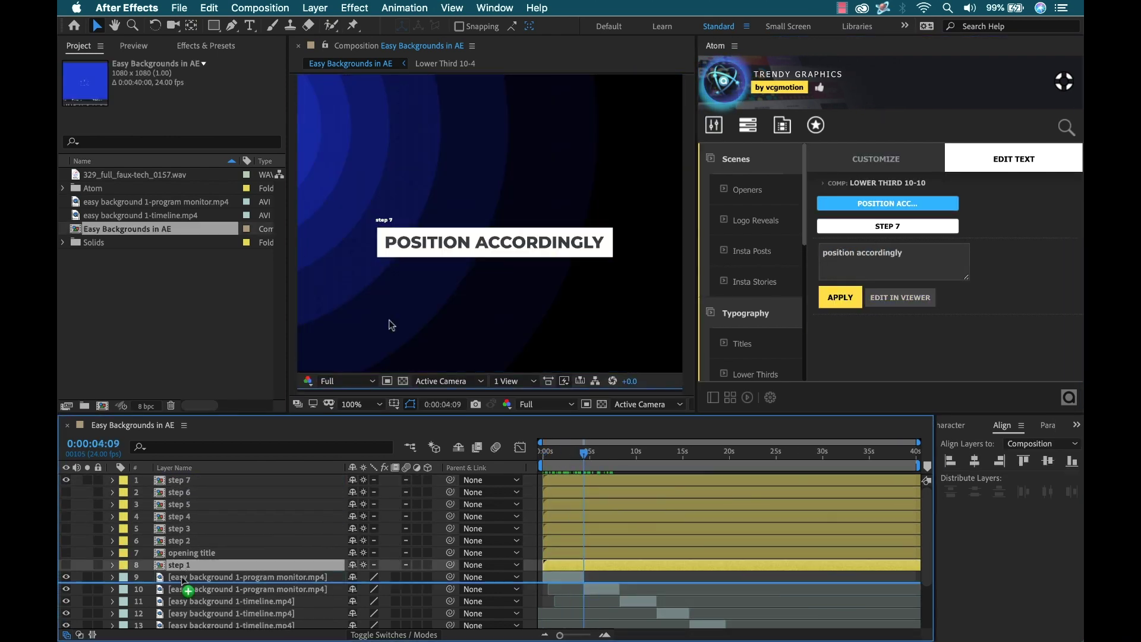
Step: Place the step title layers beside their clips and select the MAKE 10 COPIES step 3 layer
left_click_drag(184, 581, 188, 588)
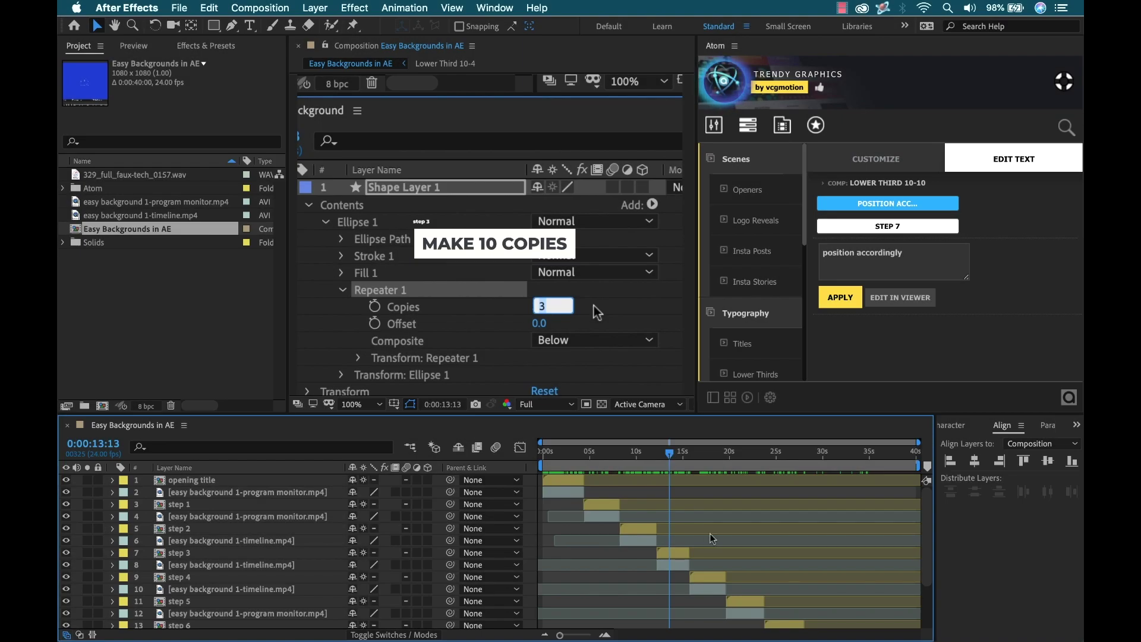
key("=")
key("=")
key("=")
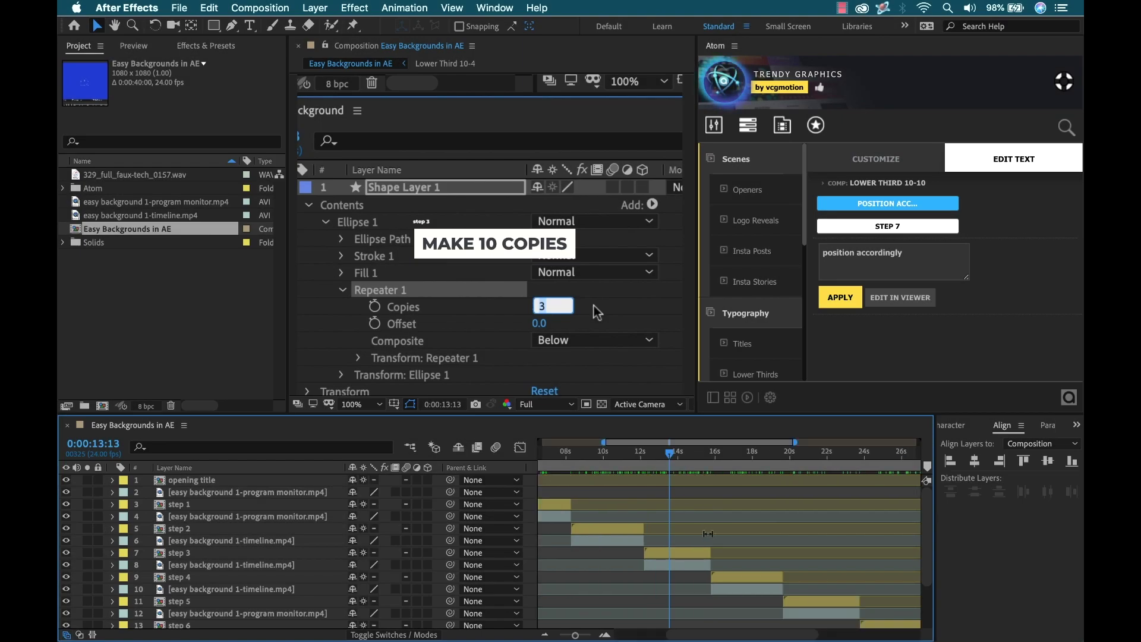
left_click(683, 552)
left_click(660, 461)
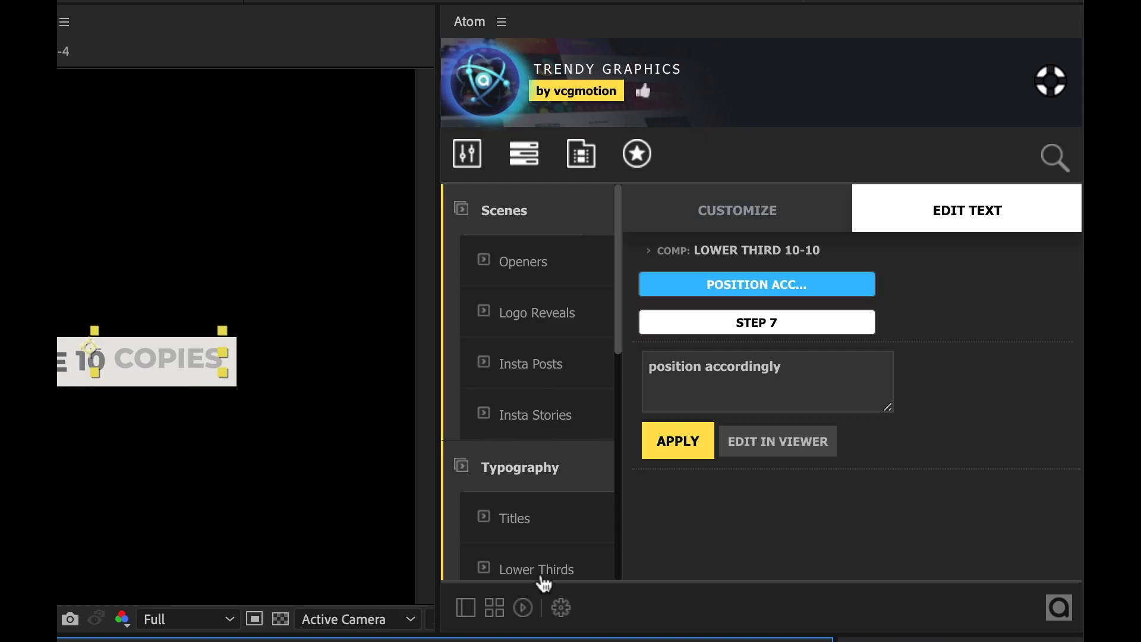
Step: Move the playhead to about 15 seconds and select the easy background 1-timeline footage layer
left_click(546, 166)
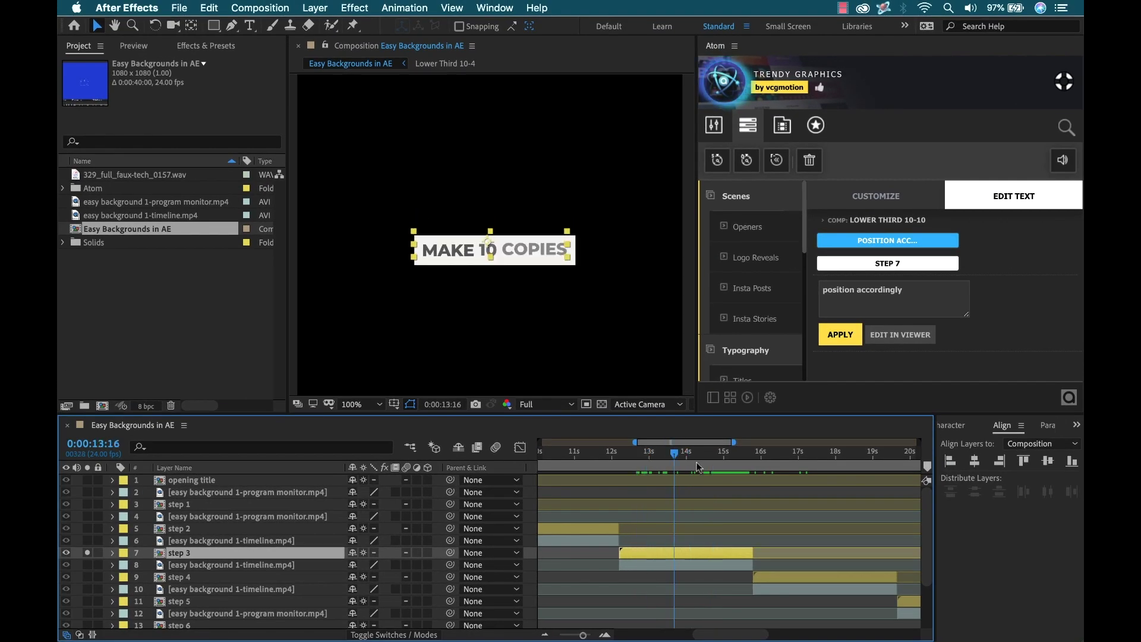
left_click_drag(699, 467, 725, 467)
left_click(767, 540)
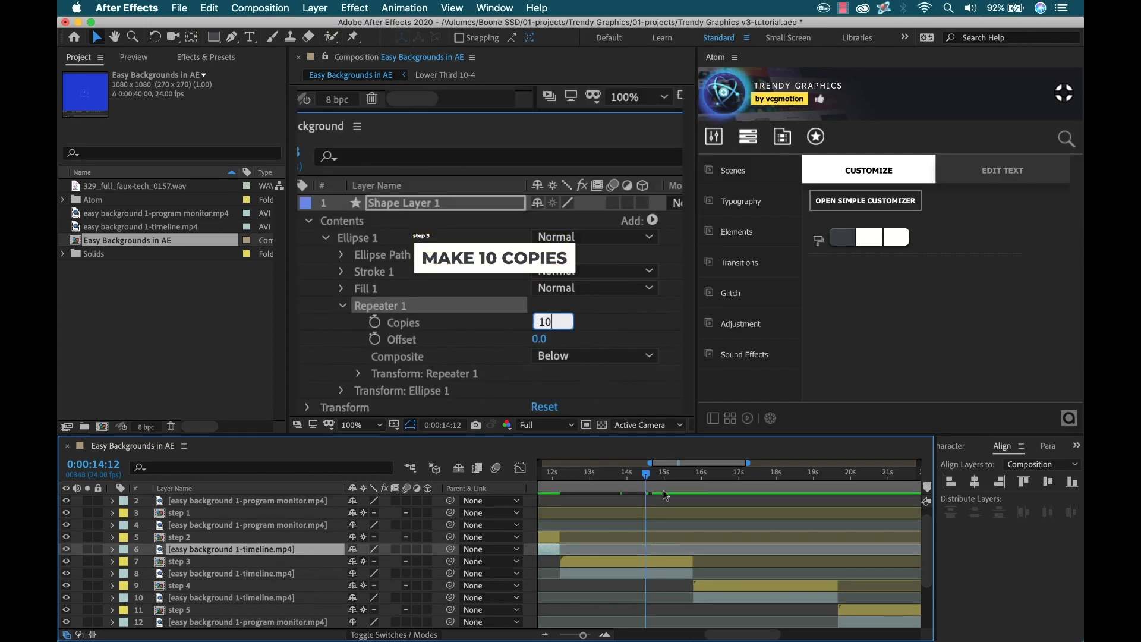
Step: Move the playhead to about 15:18 and open Atom's Transitions > Camera group
left_click_drag(647, 478, 705, 492)
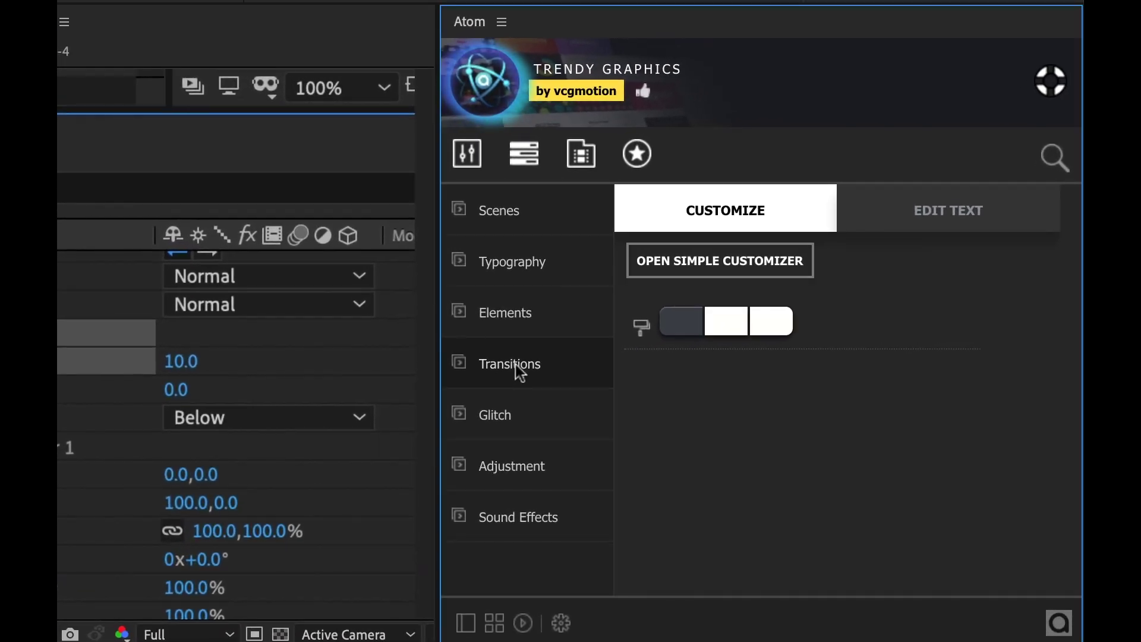
left_click(747, 267)
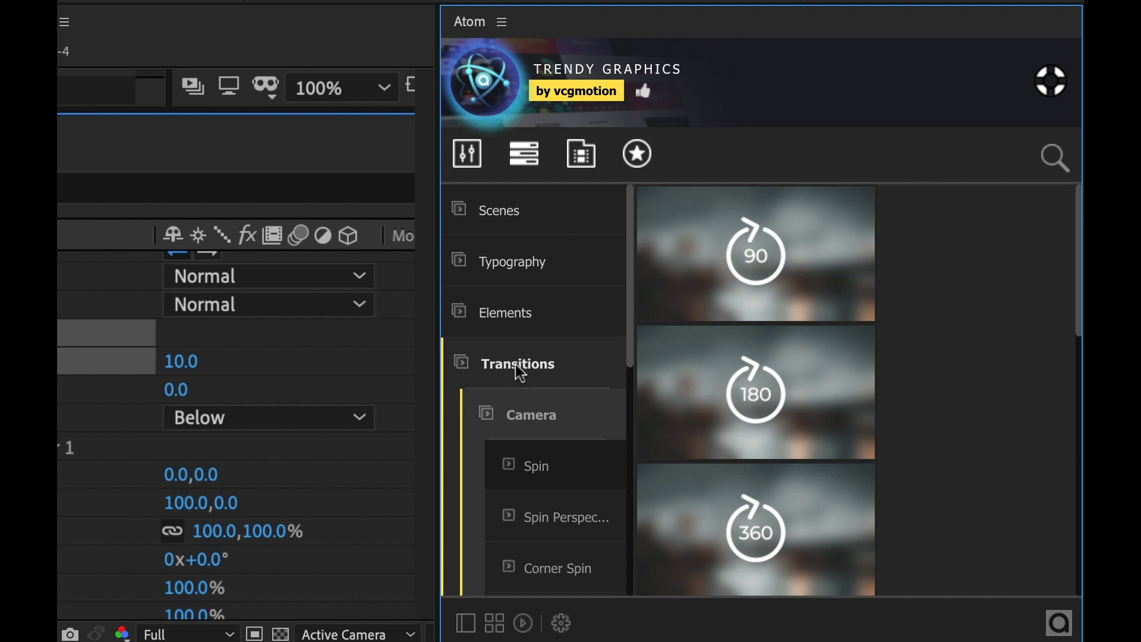
left_click(516, 415)
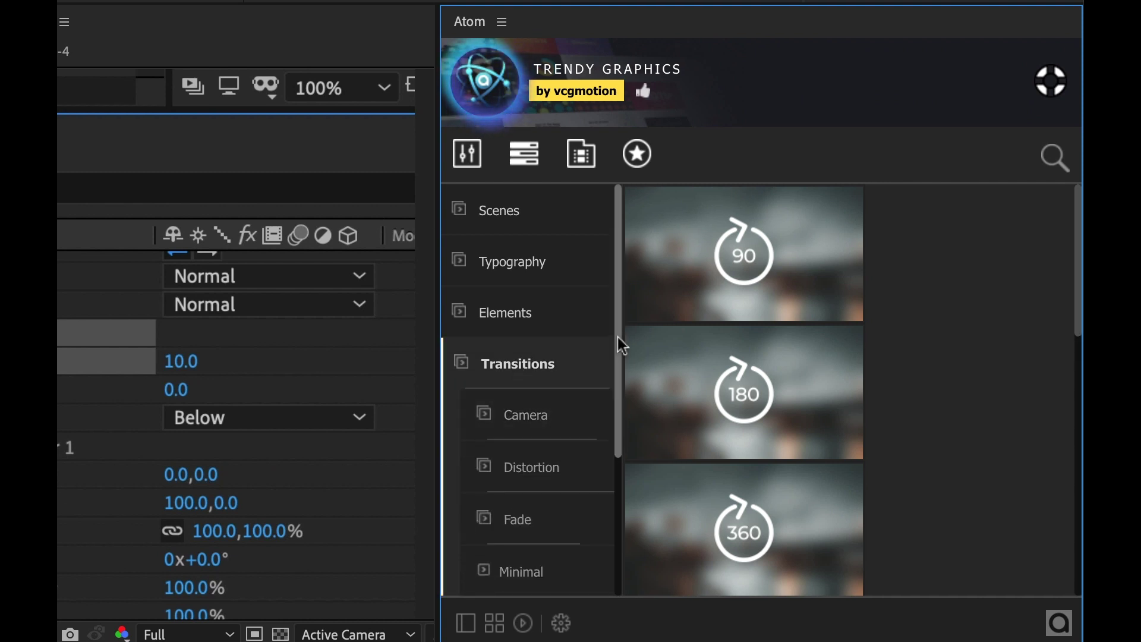
left_click_drag(616, 349, 621, 439)
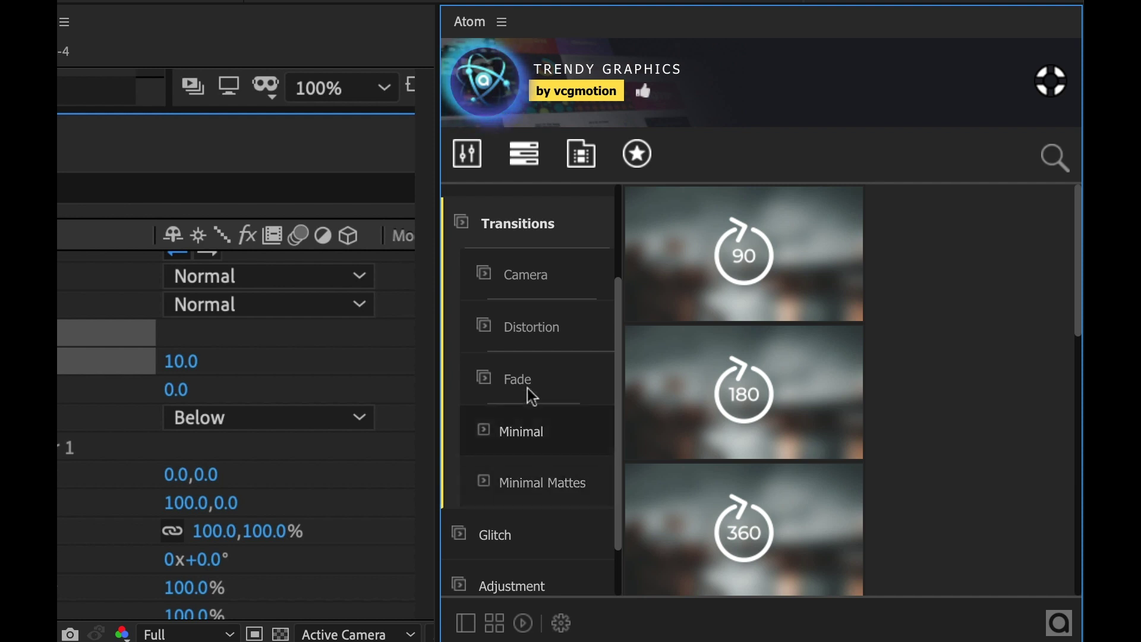
left_click(522, 274)
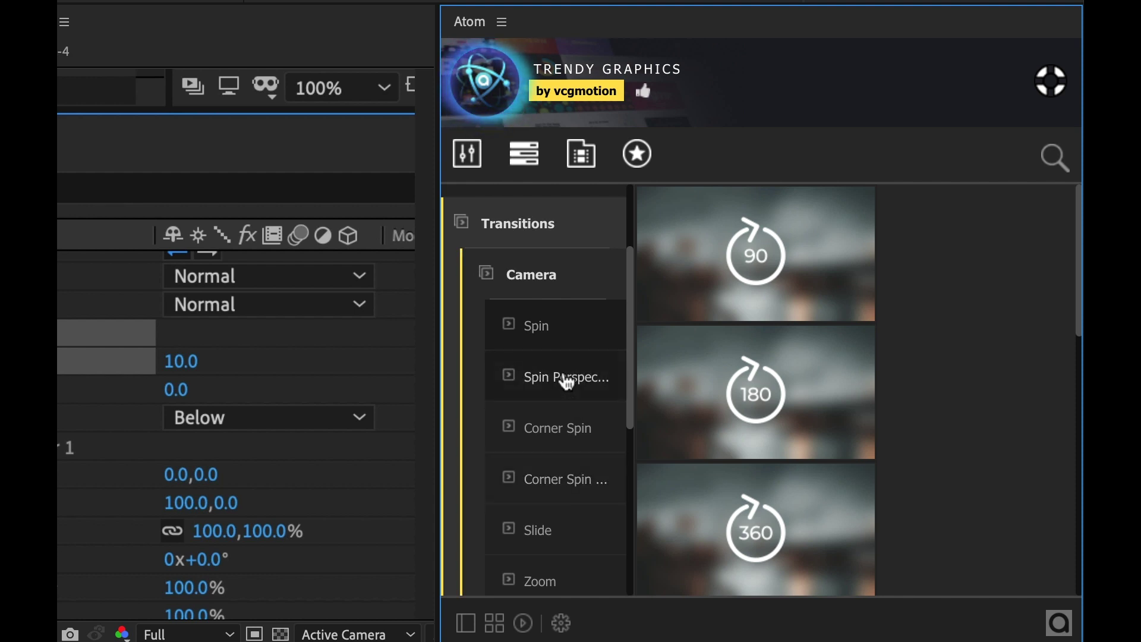
Step: Preview the Spin 90/180/360/720 thumbnails, then select the step 3 title layer
scroll(574, 500, "down", 1)
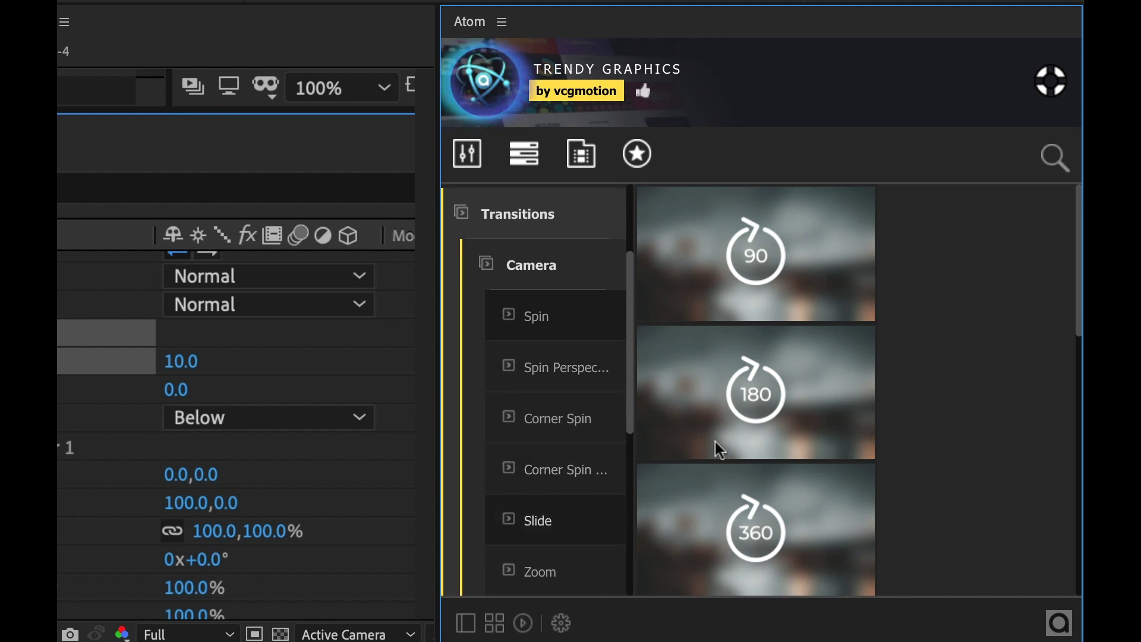
mouse_move(811, 406)
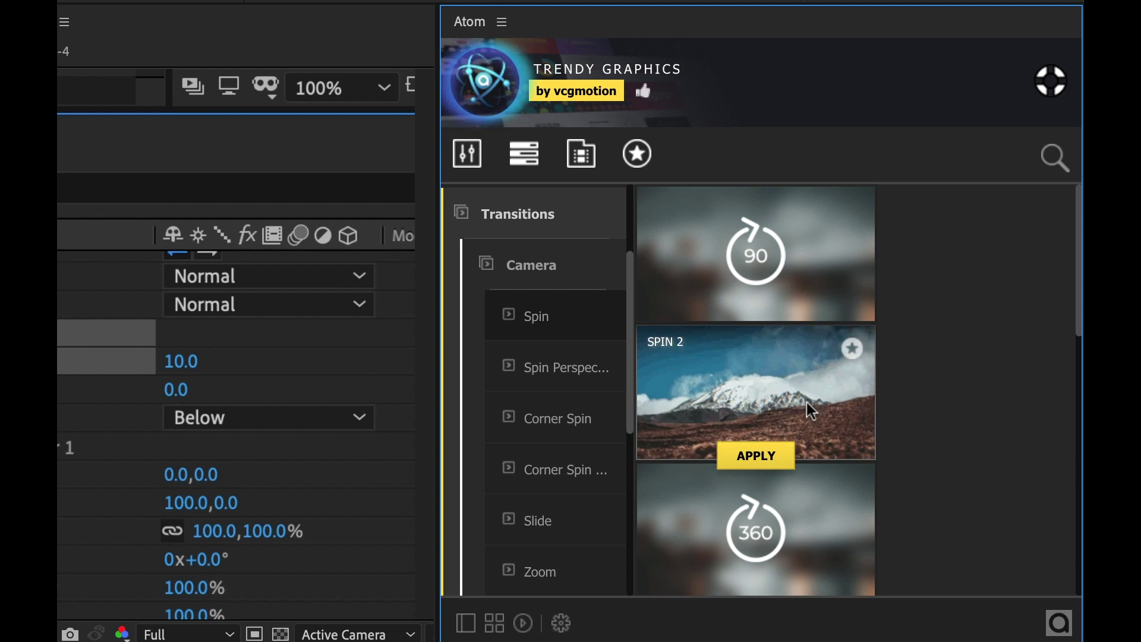
left_click_drag(1078, 288, 1067, 347)
mouse_move(794, 351)
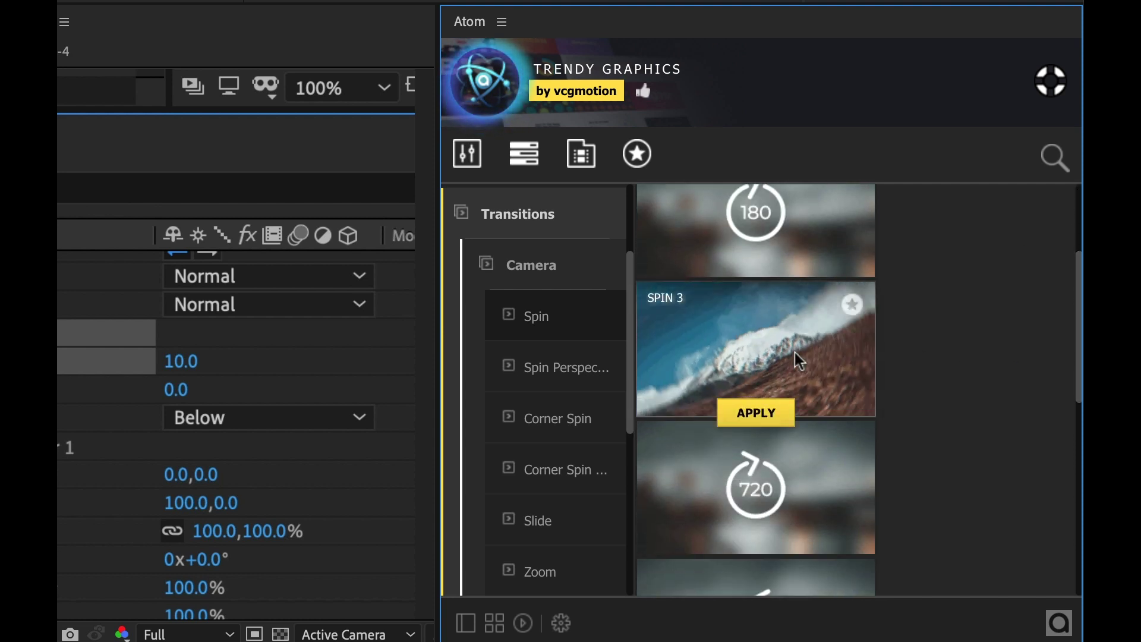
mouse_move(829, 497)
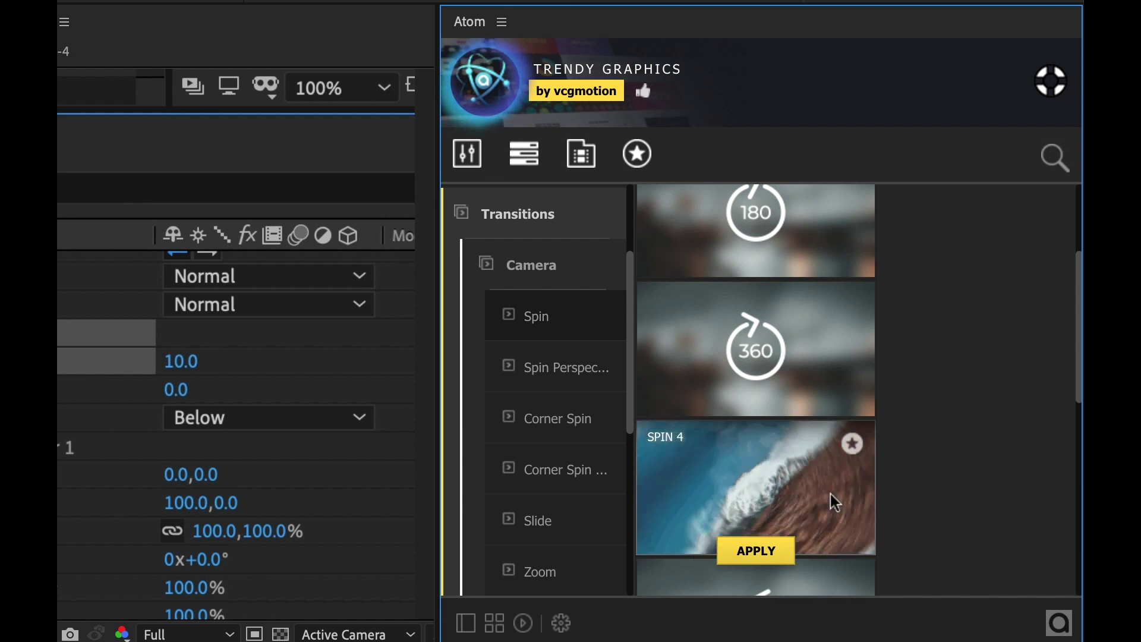
left_click_drag(1079, 333, 1078, 257)
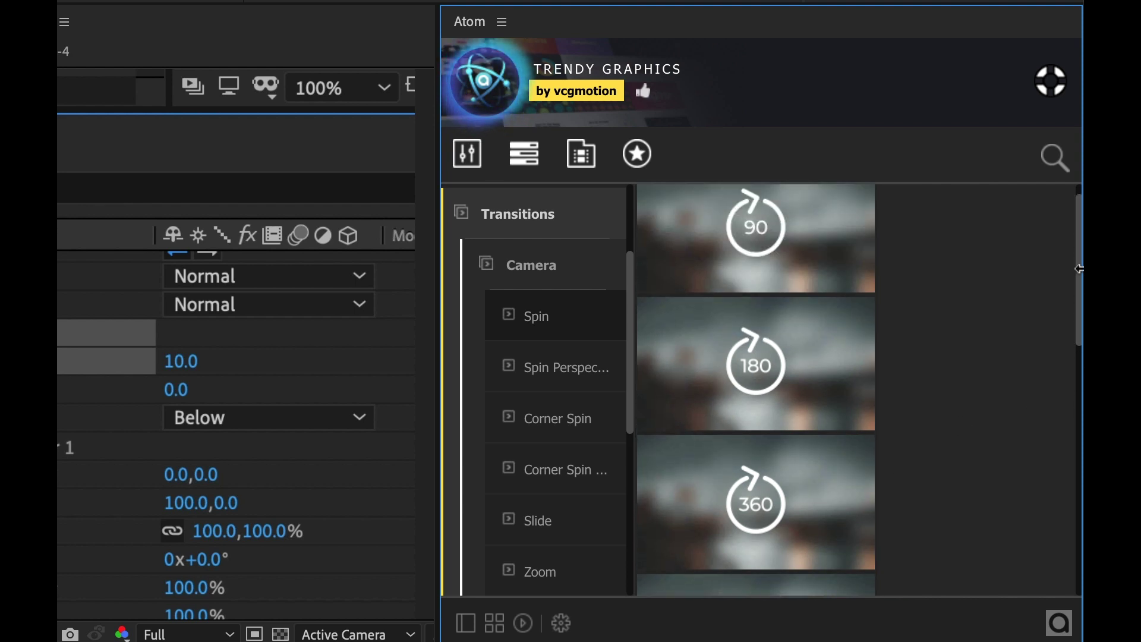
mouse_move(792, 282)
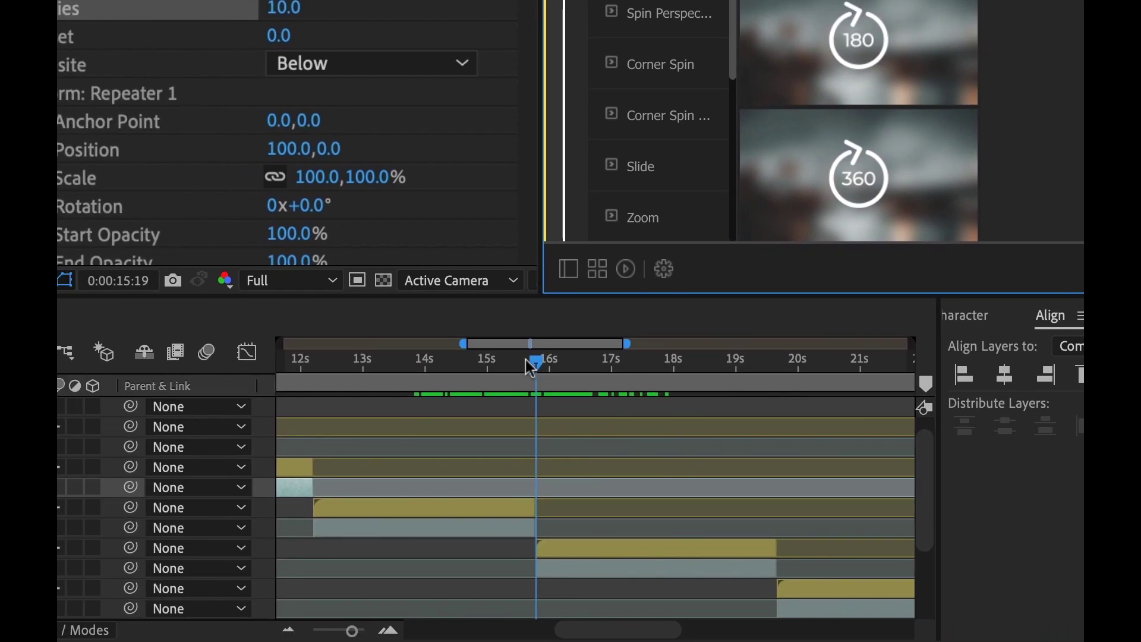
left_click(447, 508)
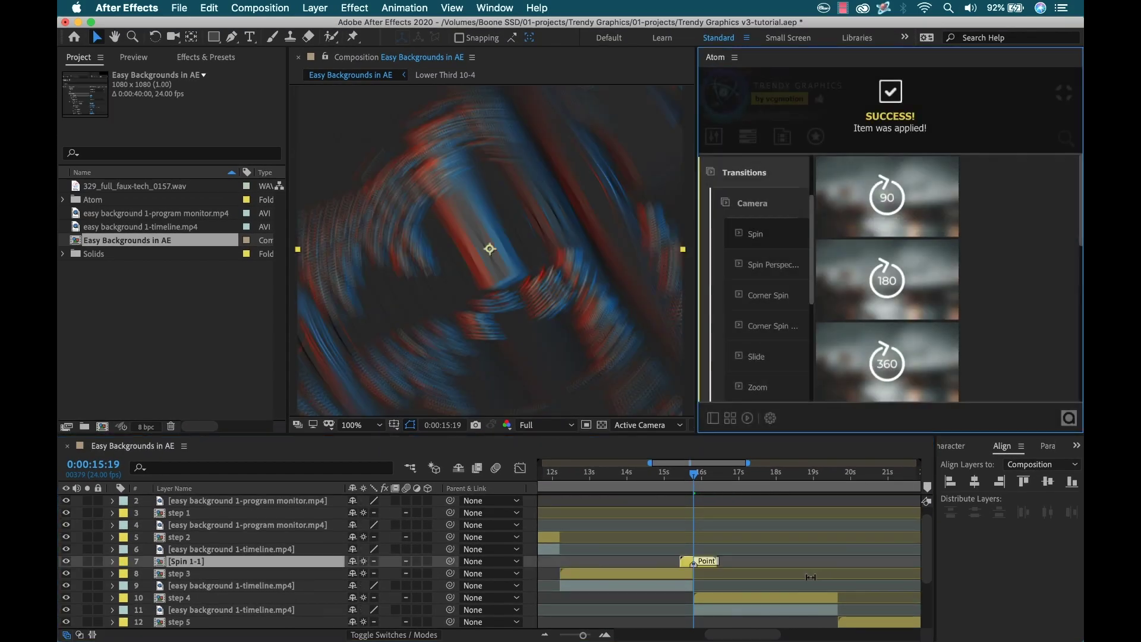
Step: Zoom the timeline around the cut, return to 15:07 and play back the Spin 1 transition
left_click(707, 566)
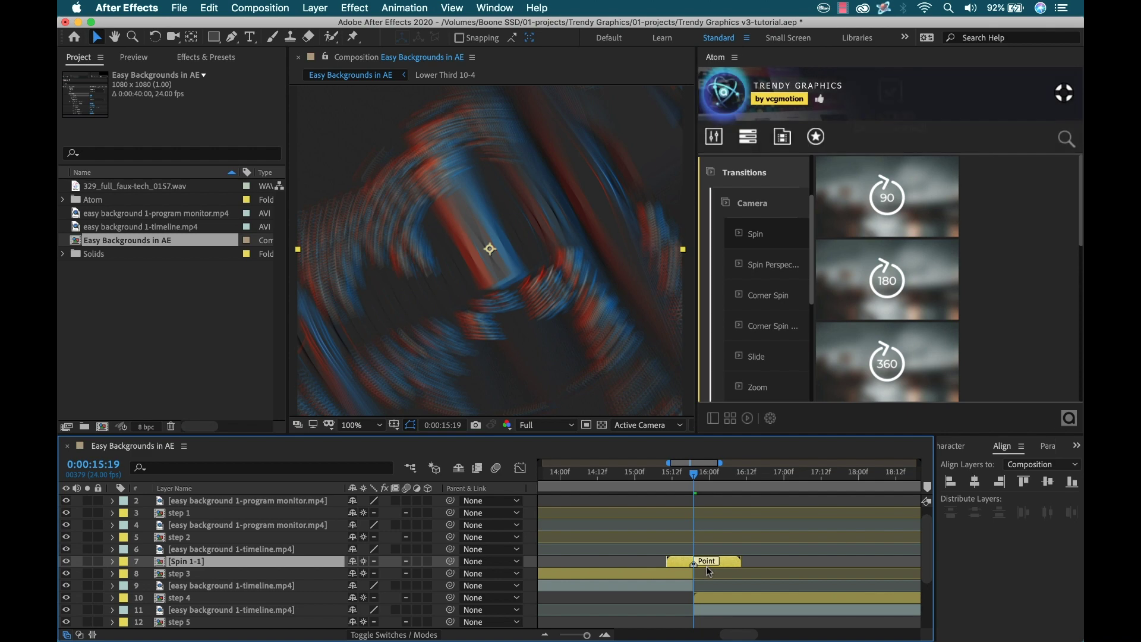
key("=")
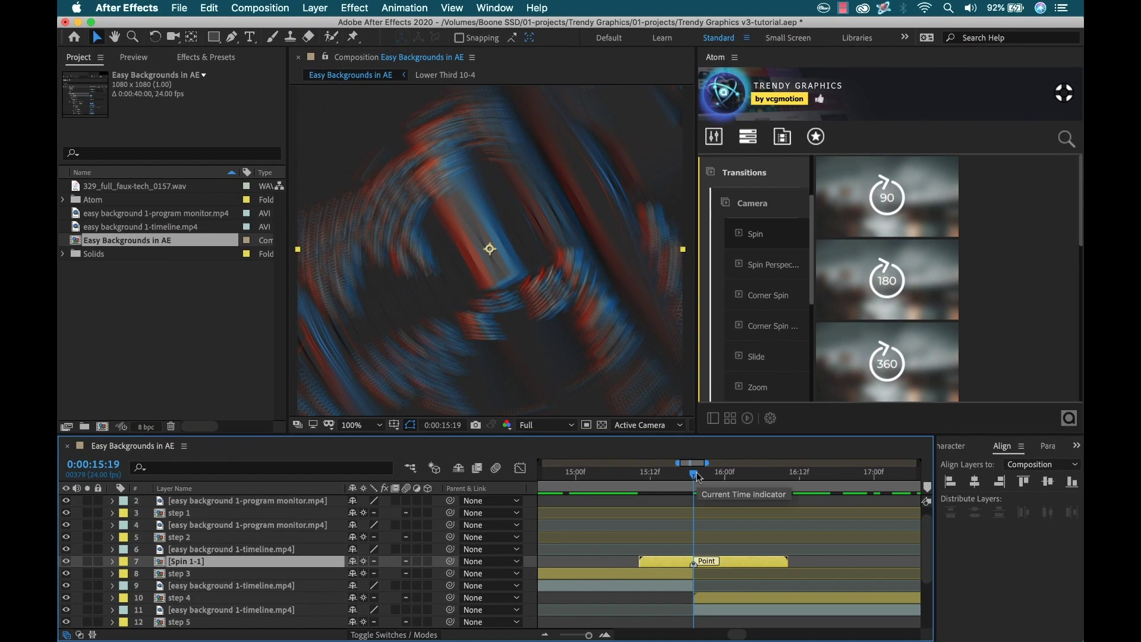
left_click_drag(662, 476, 620, 476)
key("space")
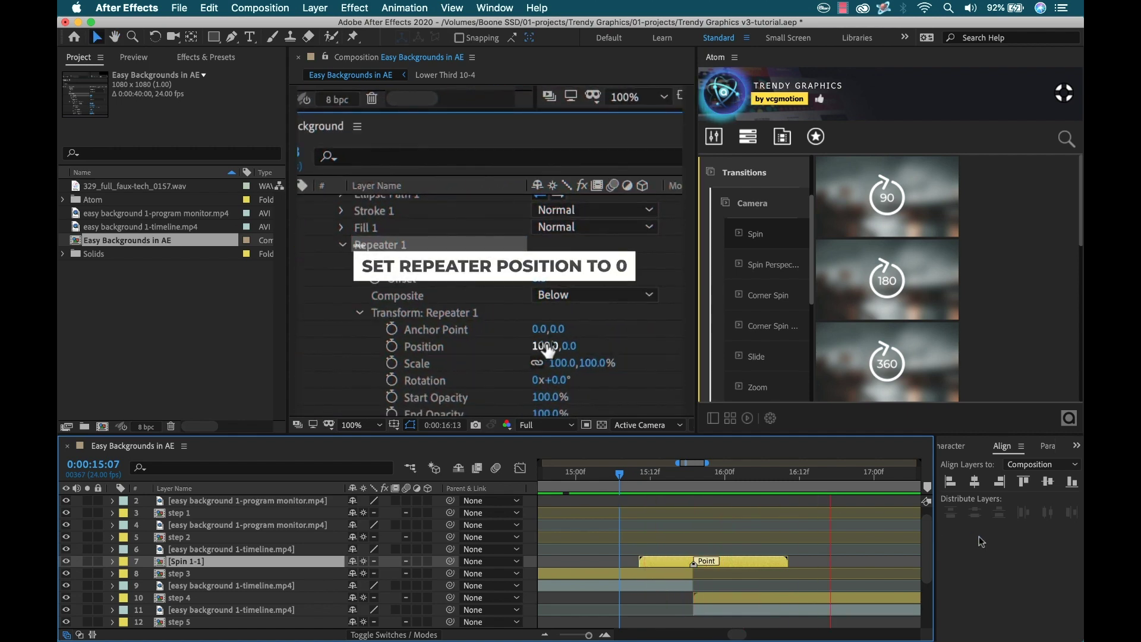
Step: Lower preview resolution to Quarter and step through the spin transition at 15:18
left_click(545, 424)
left_click(558, 505)
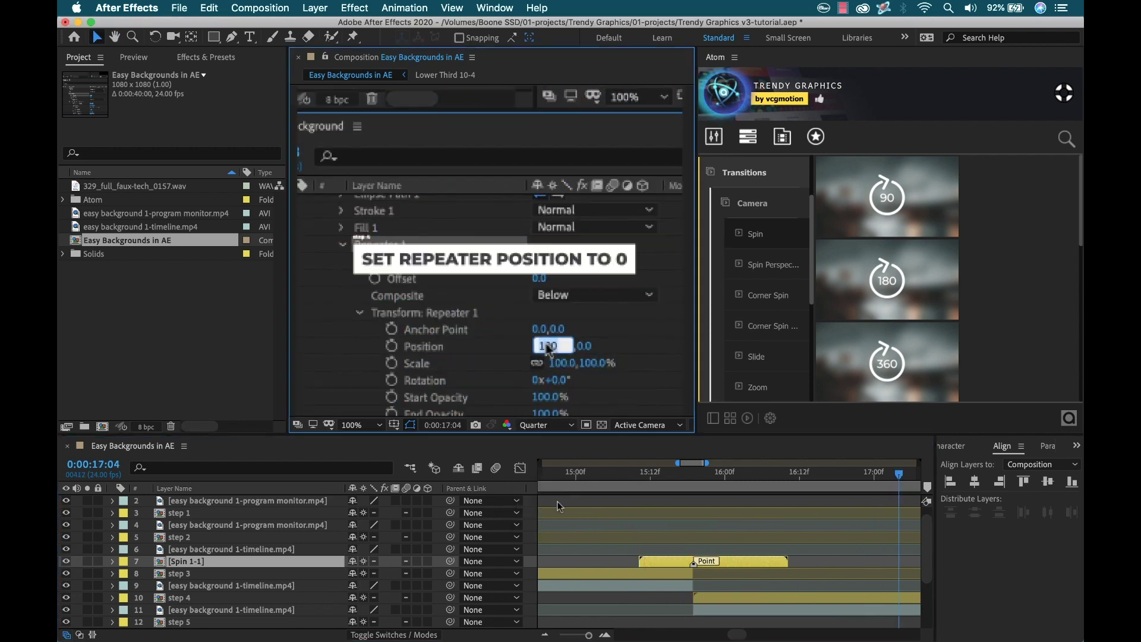
key("minus")
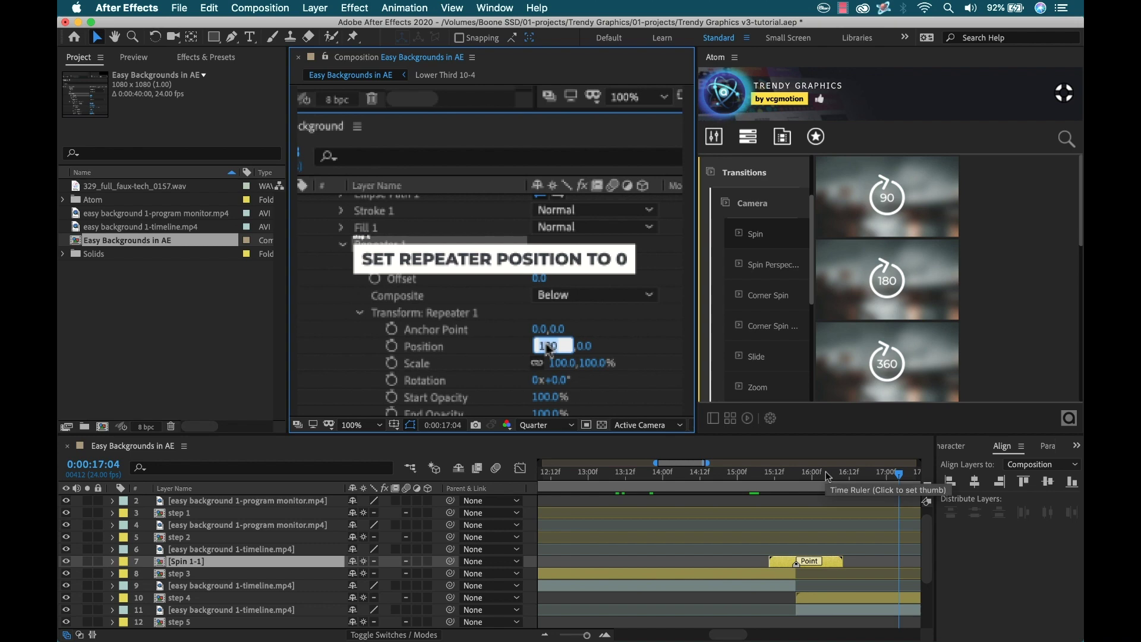
left_click(796, 475)
mouse_move(796, 476)
left_mouse_down()
mouse_move(772, 475)
mouse_move(797, 475)
left_mouse_up()
key("minus")
key("minus")
key("minus")
key("minus")
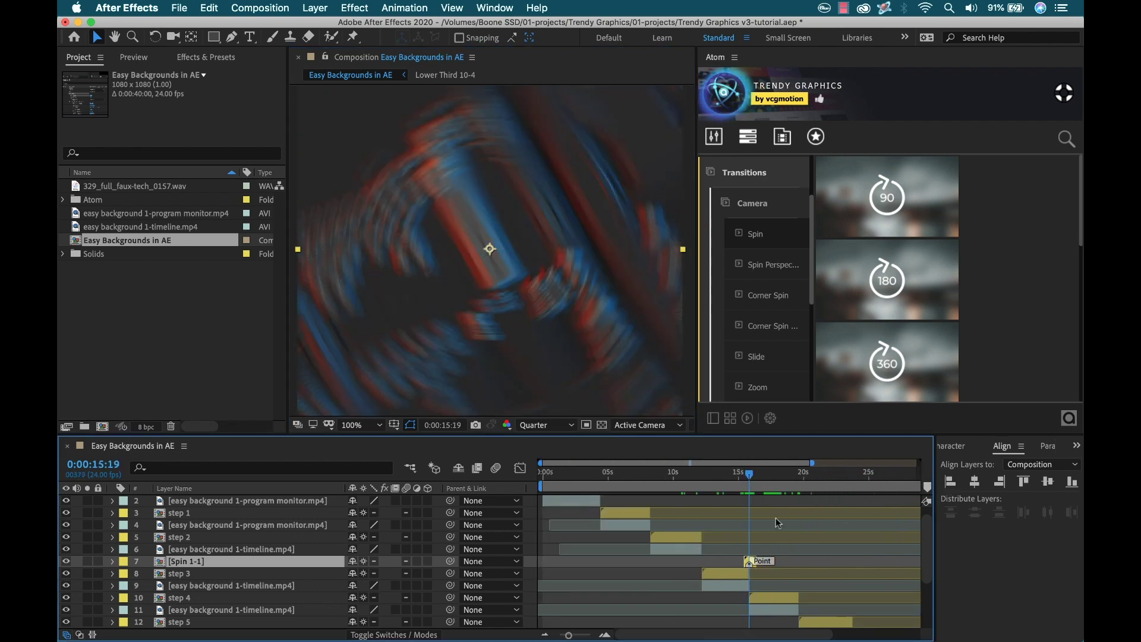
Step: Apply a Spin Perspective transition at about 12:05 on the step 2 title layer
scroll(730, 534, "up", 1)
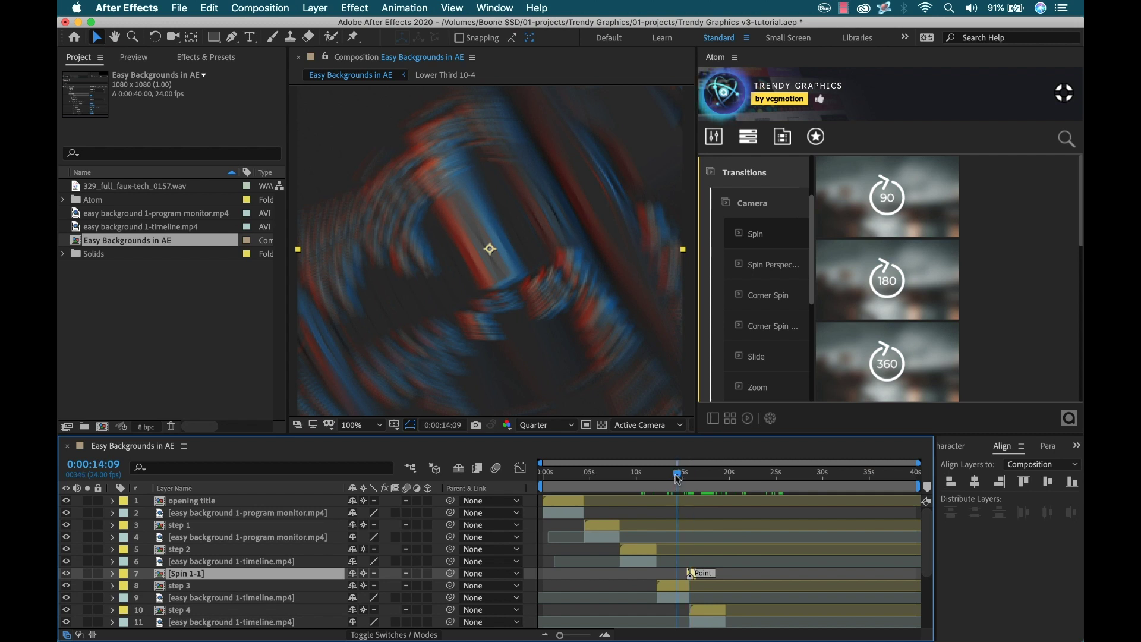
left_click_drag(677, 478, 657, 476)
key("equal")
key("equal")
key("equal")
key("equal")
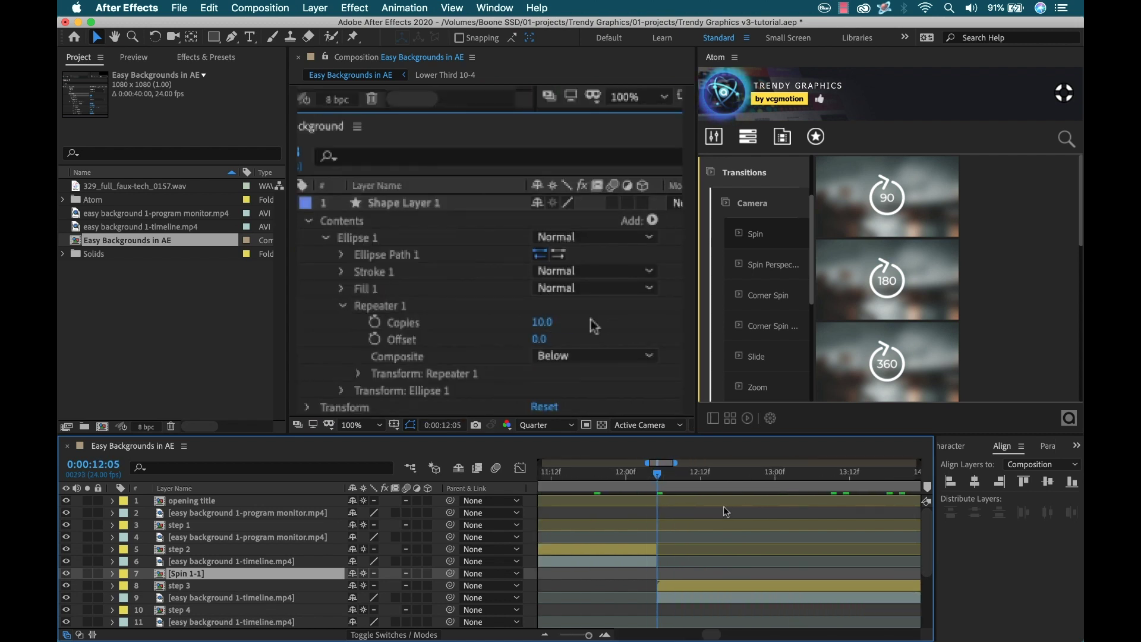
left_click(629, 552)
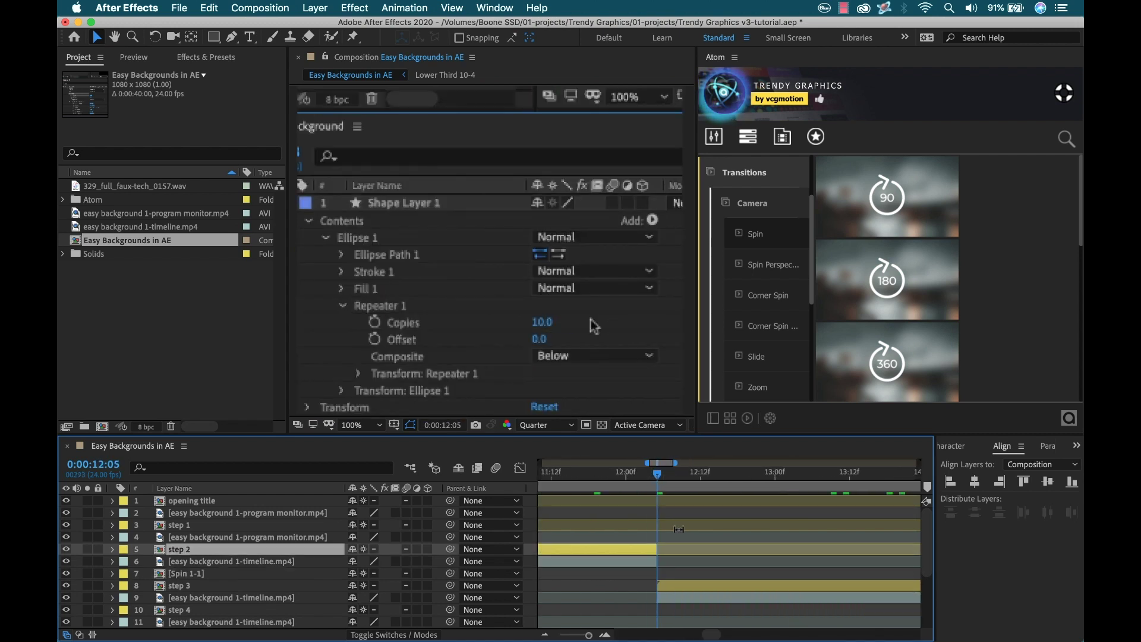
left_click(779, 269)
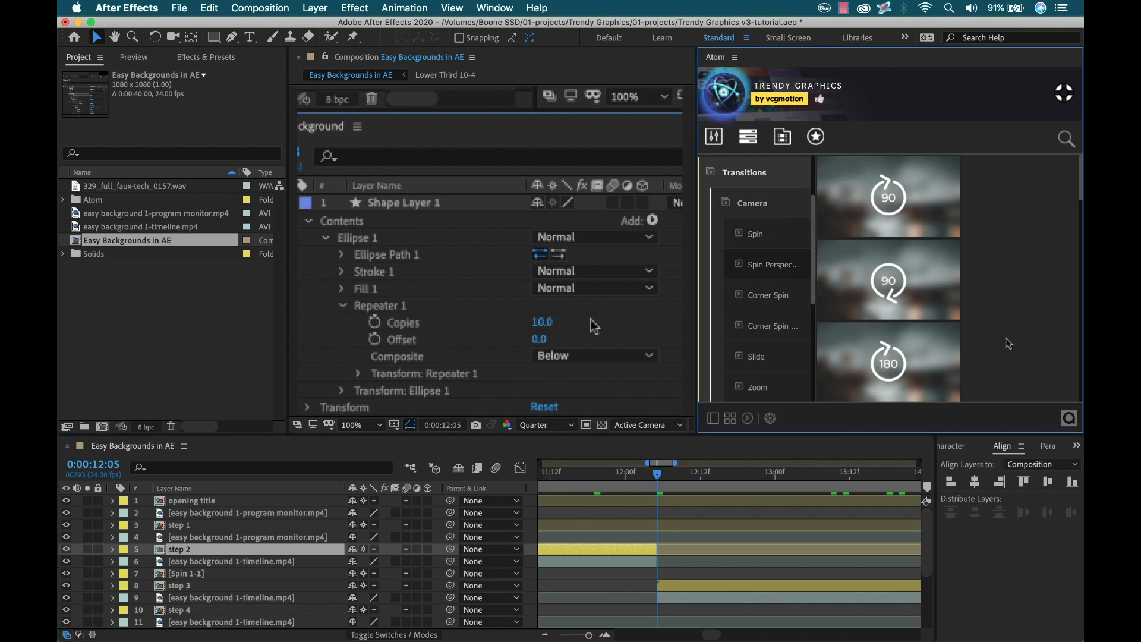
scroll(919, 357, "down", 2)
left_click(888, 354)
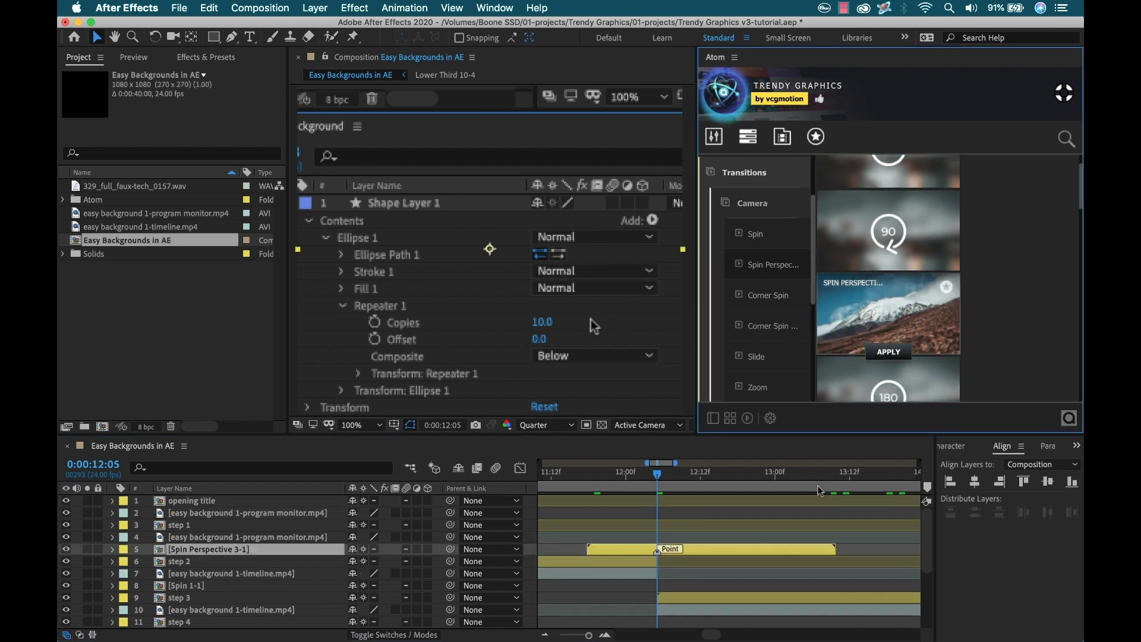
Step: Apply a Corner Spin Perspective transition at 10:00 with the step 1 title layer selected
left_click_drag(656, 483, 779, 487)
key("semicolon")
left_click_drag(652, 475, 624, 477)
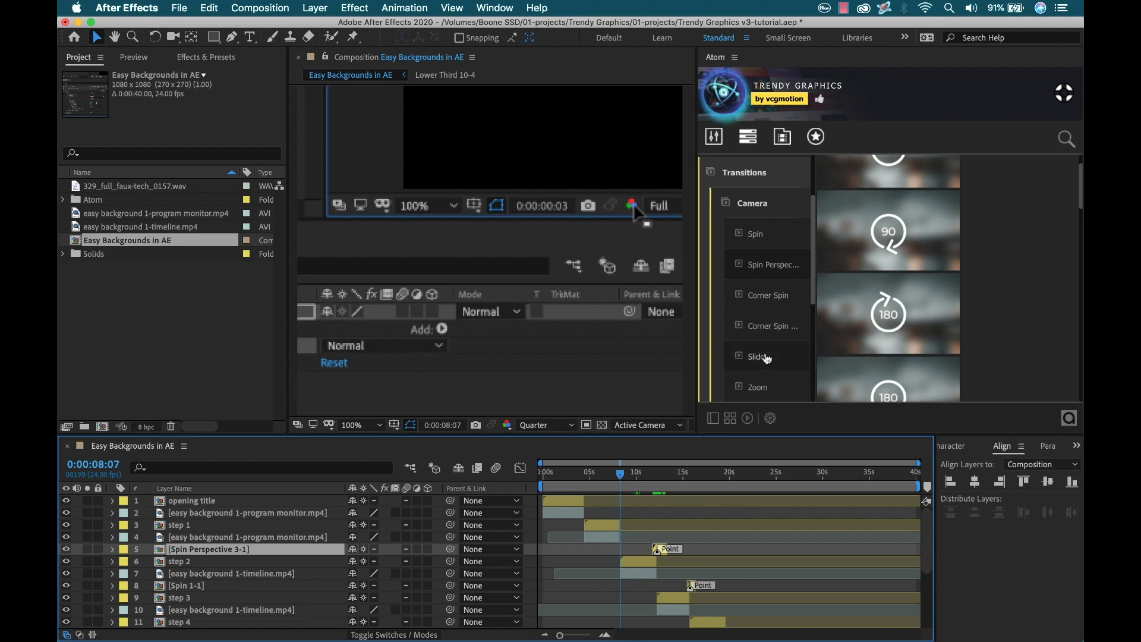
left_click(771, 335)
mouse_move(889, 322)
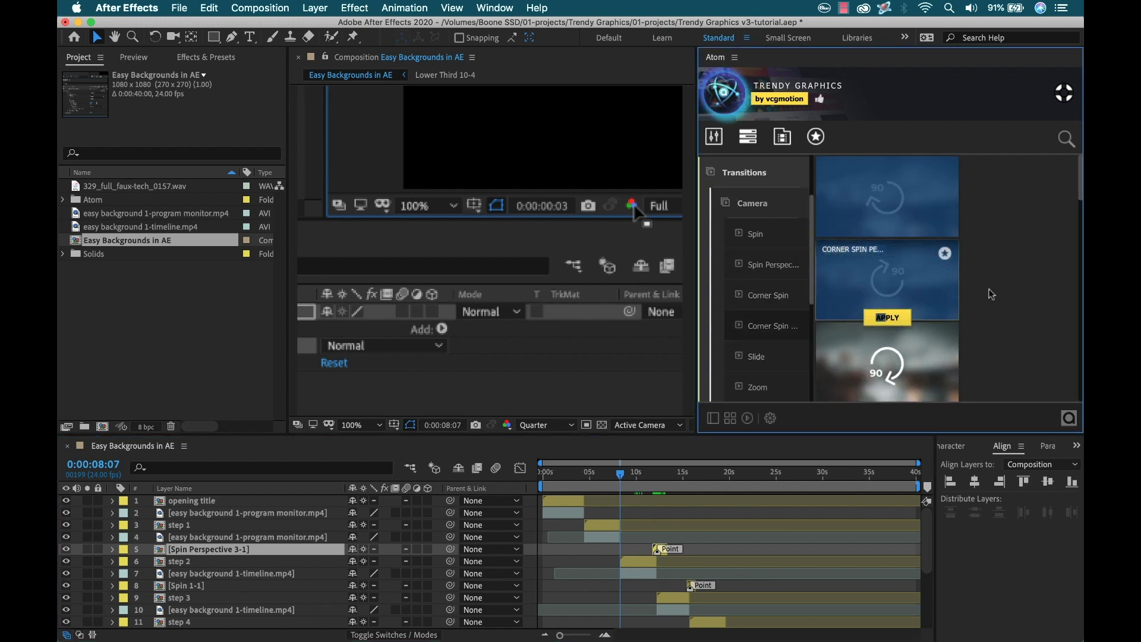
left_click(615, 527)
mouse_move(886, 279)
left_click(887, 311)
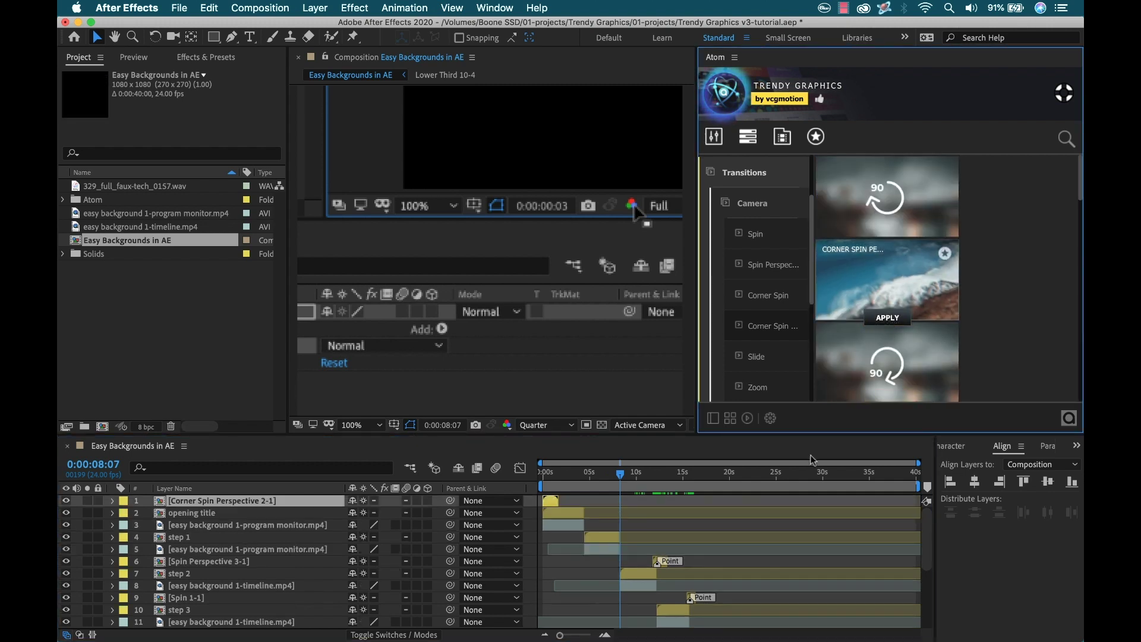
Step: Undo the misplaced Corner Spin transition, reapply it where step 1 begins, and preview it
scroll(638, 476, "up", 4)
left_click_drag(620, 474, 795, 484)
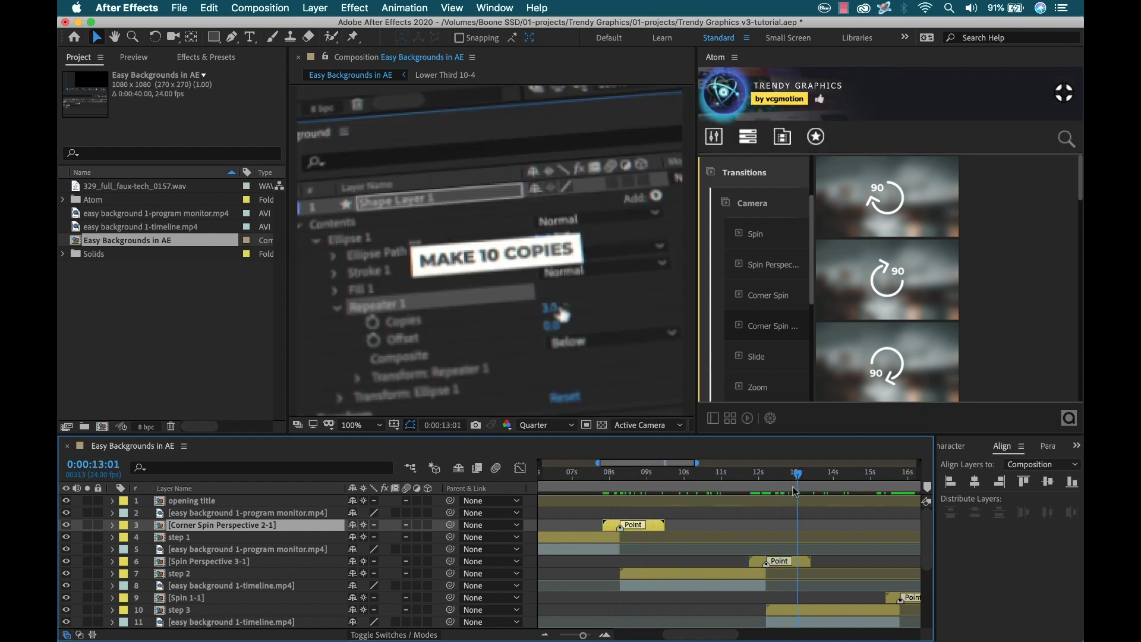
scroll(660, 509, "down", 3)
key("ctrl+z")
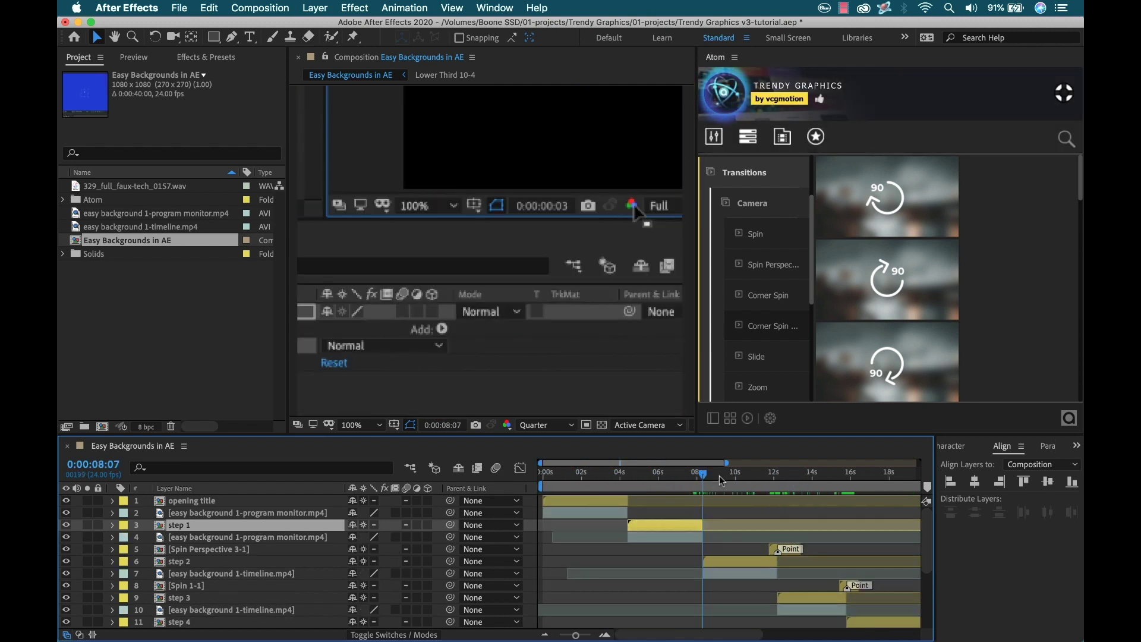
left_click_drag(774, 482, 709, 477)
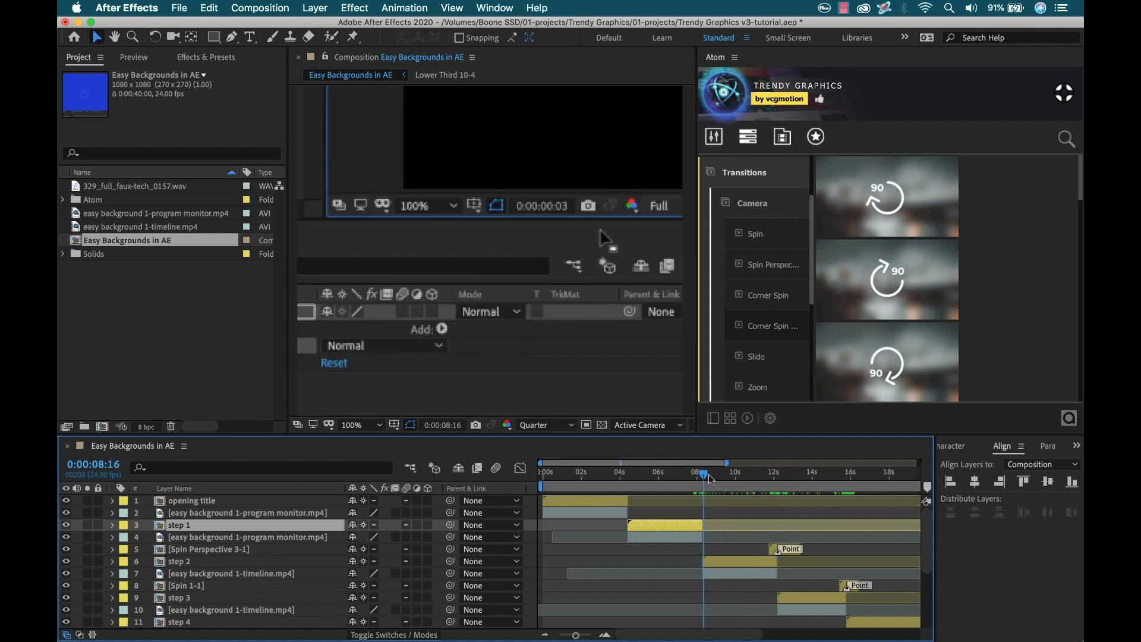
scroll(888, 368, "down", 1)
mouse_move(891, 369)
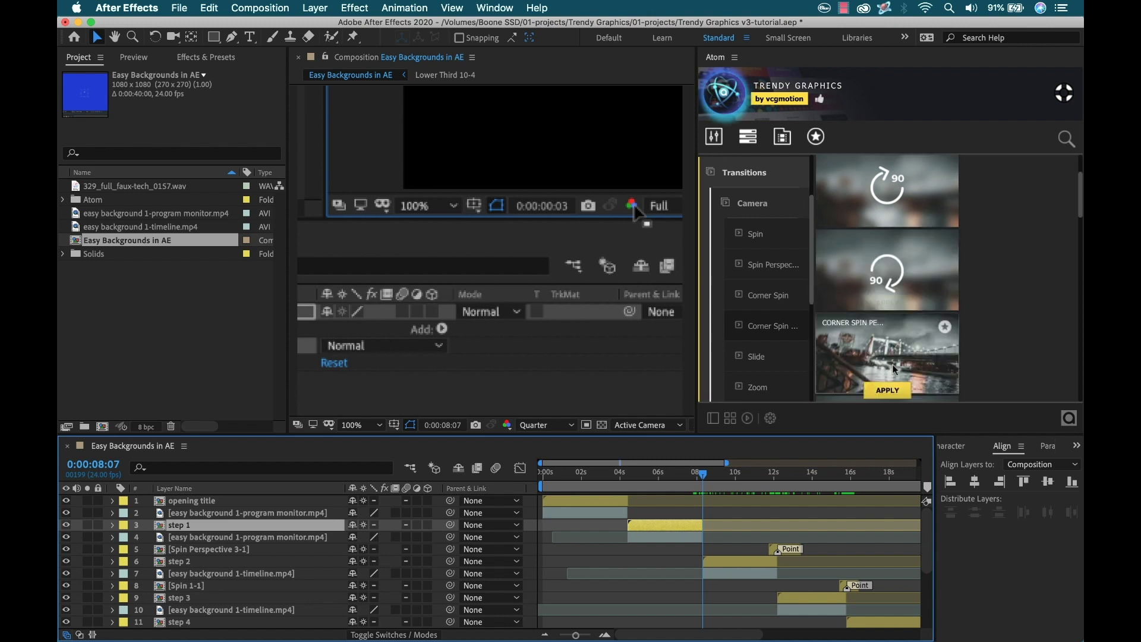
scroll(891, 370, "down", 1)
scroll(907, 369, "down", 1)
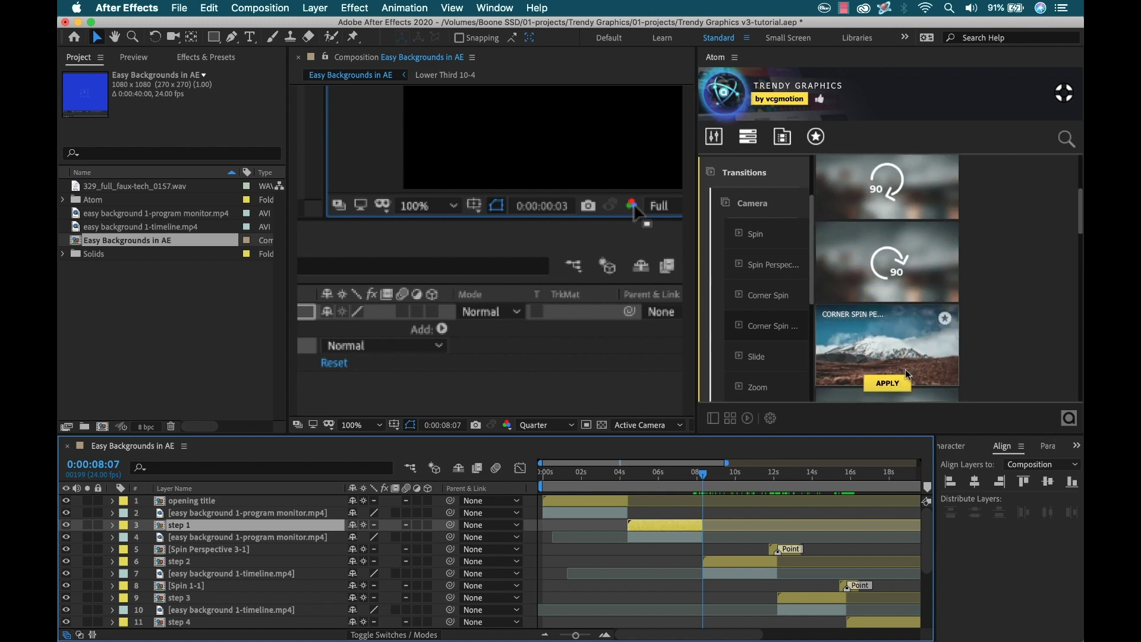
left_click(887, 383)
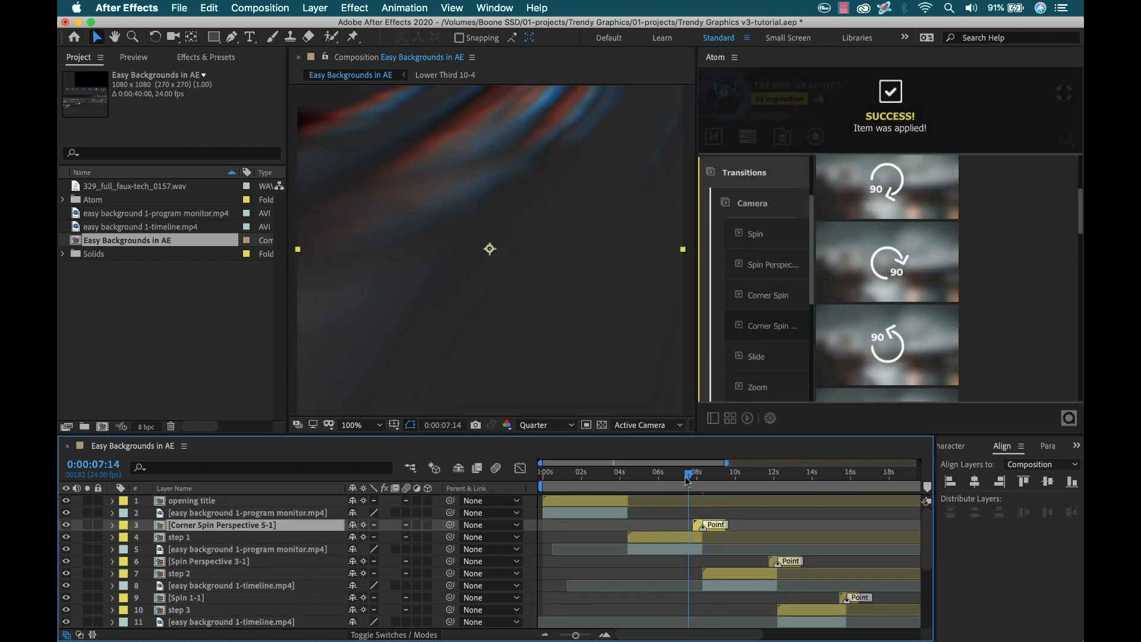
left_click(690, 475)
mouse_move(699, 479)
left_mouse_down()
mouse_move(795, 494)
mouse_move(709, 493)
left_mouse_up()
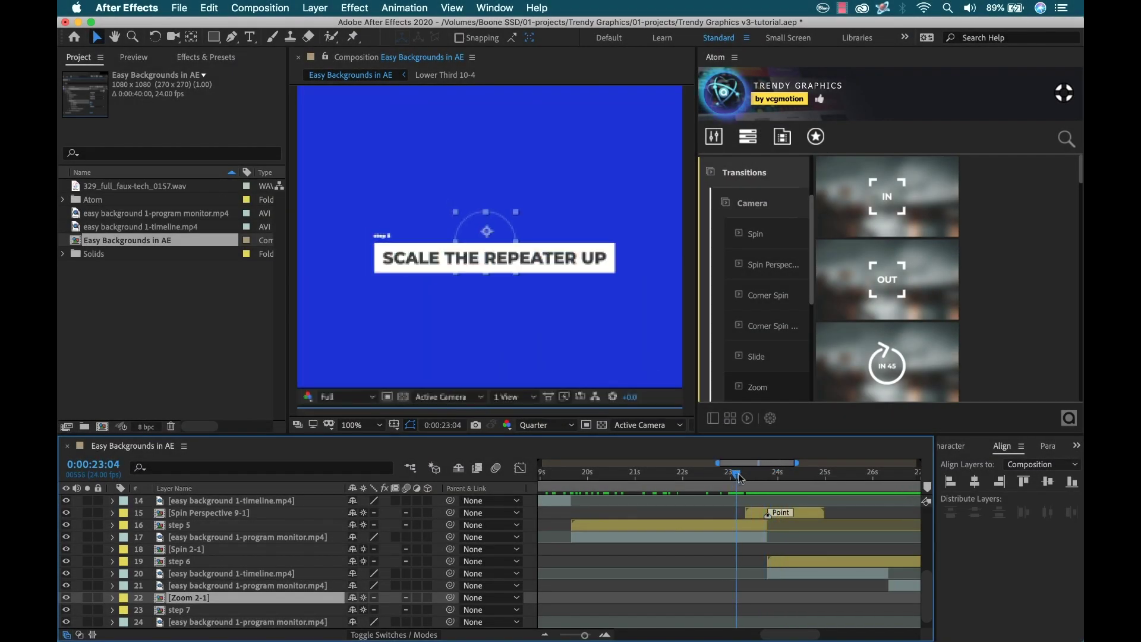
Step: Preview the zoom transition and zoom the timeline in on 22–29 seconds
left_click_drag(739, 477, 827, 480)
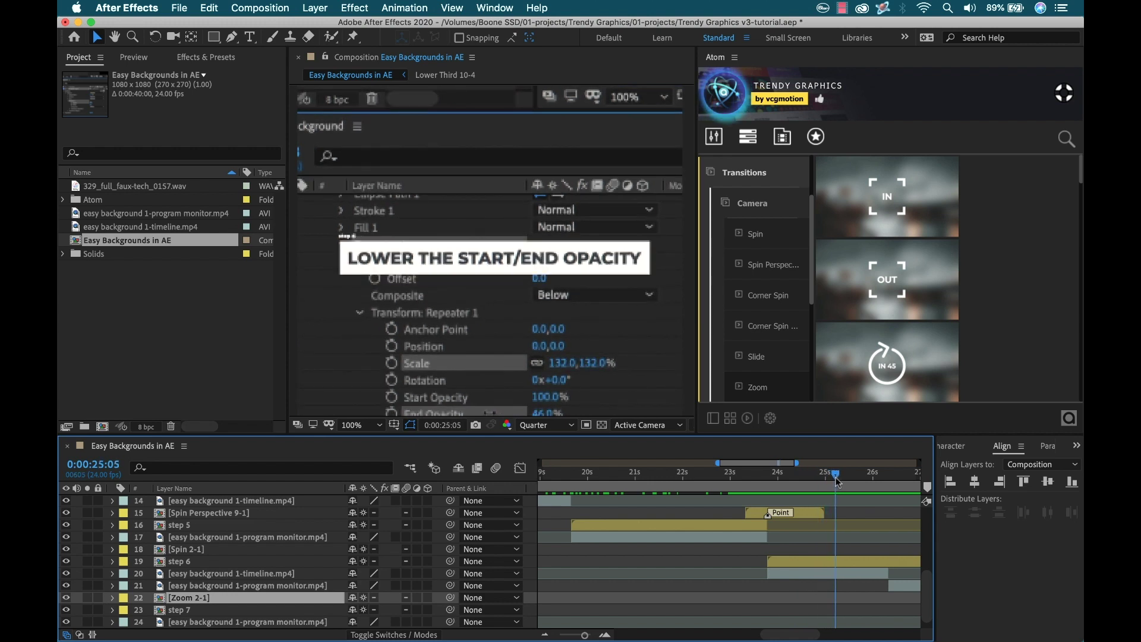
key("minus")
key("minus")
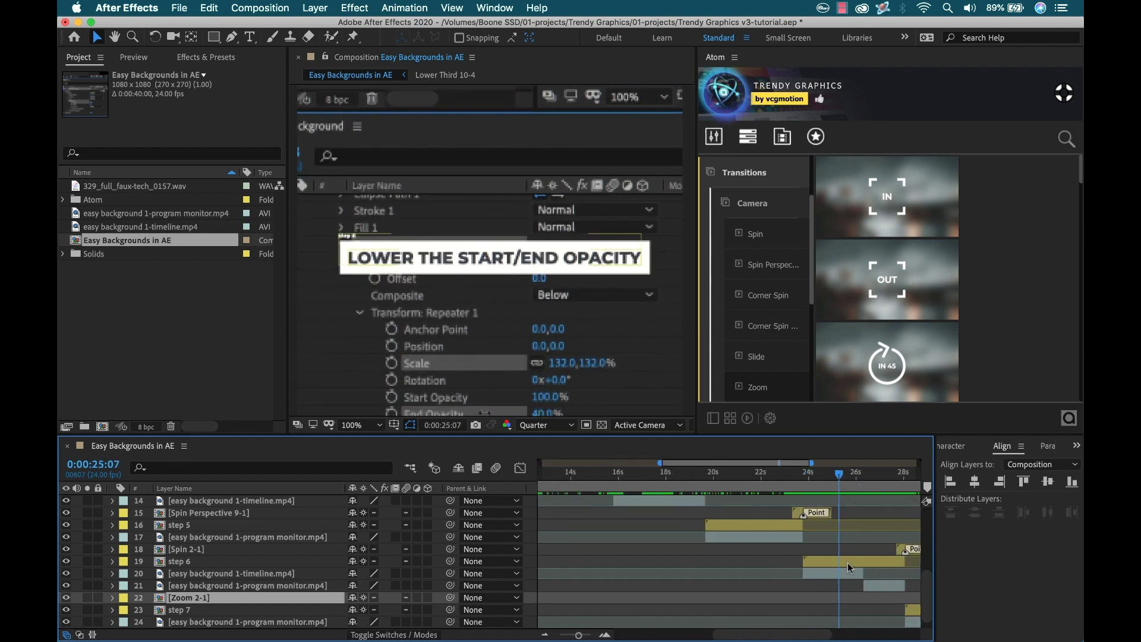
key("equal")
key("equal")
left_click_drag(769, 639, 811, 636)
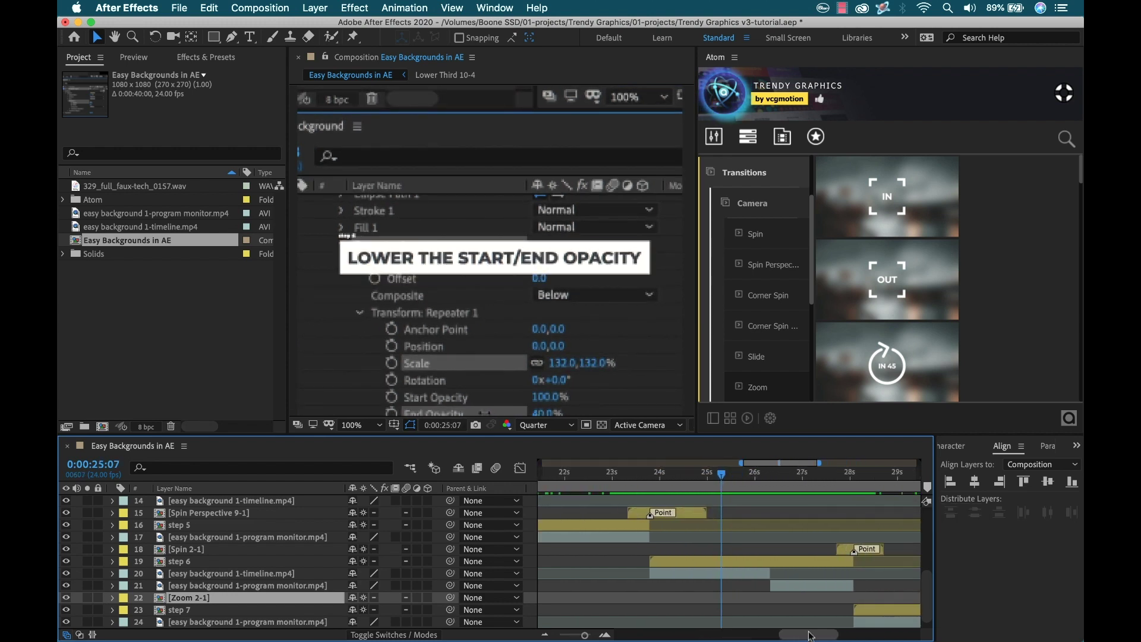
Step: Shift the step 6 title layer to start around 24.8 s and check its timing
left_click(734, 565)
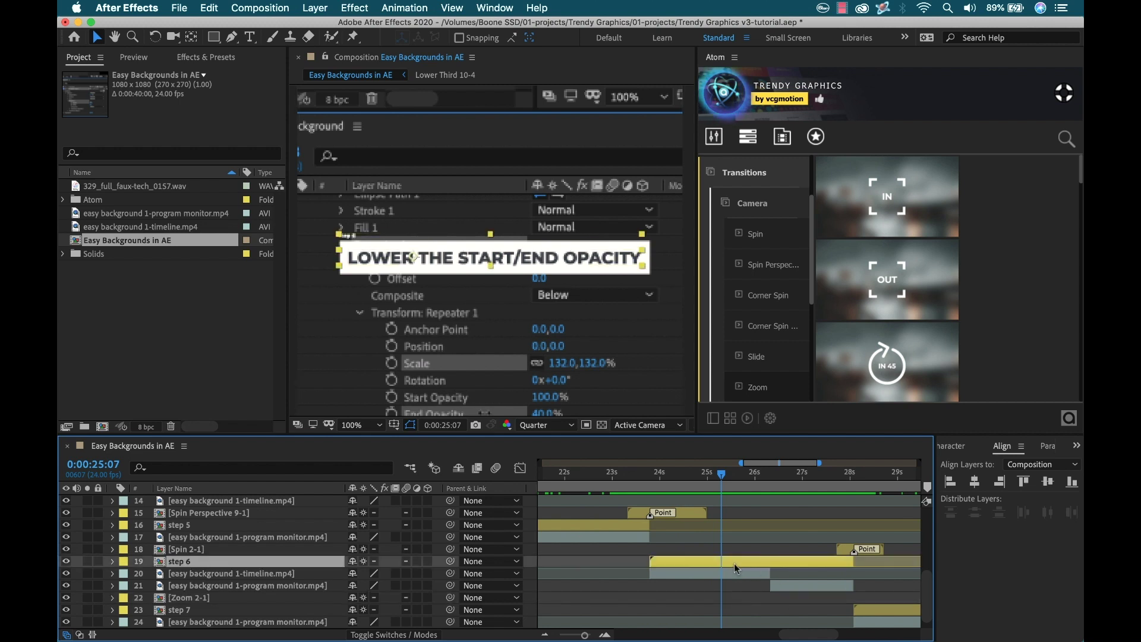
left_click_drag(685, 561, 741, 559)
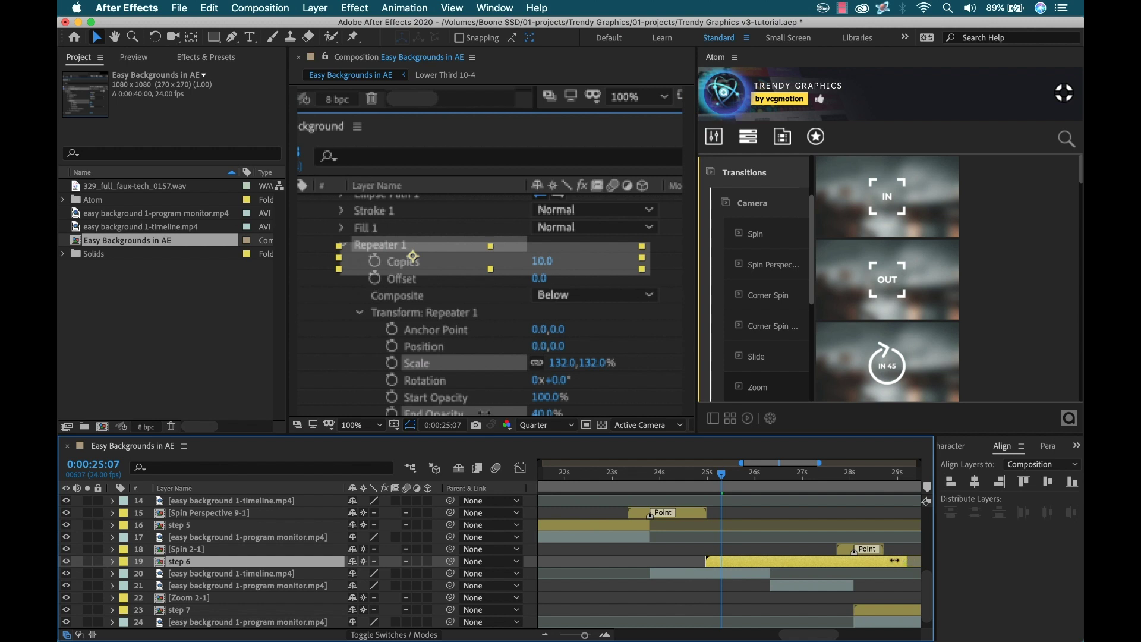
mouse_move(711, 485)
left_mouse_down()
mouse_move(681, 475)
mouse_move(729, 477)
left_mouse_up()
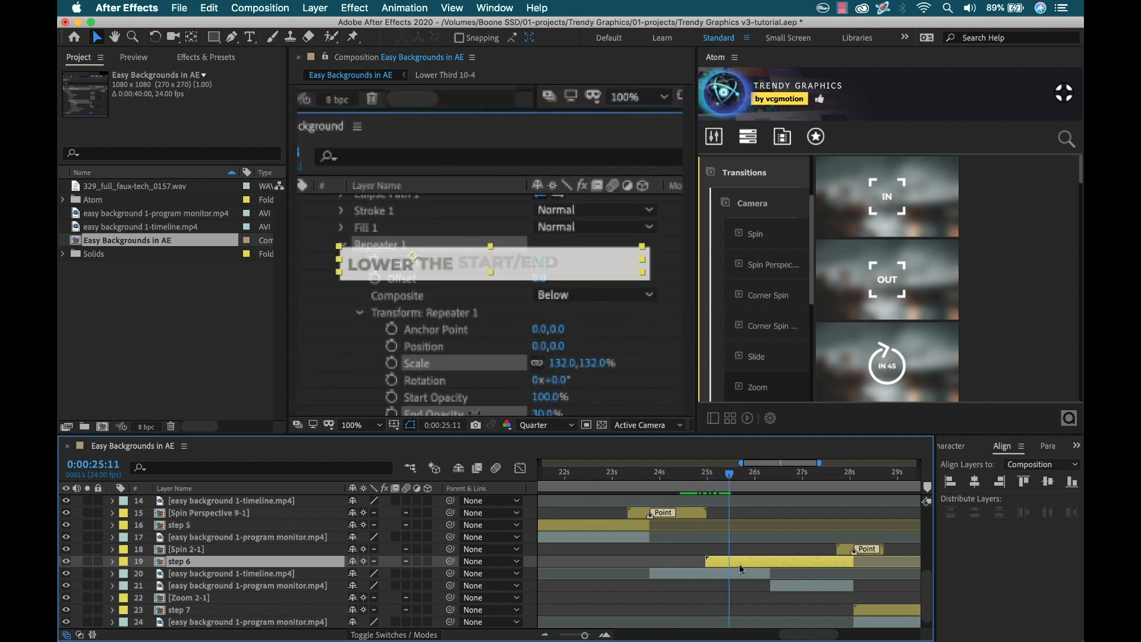
left_click_drag(739, 564, 728, 563)
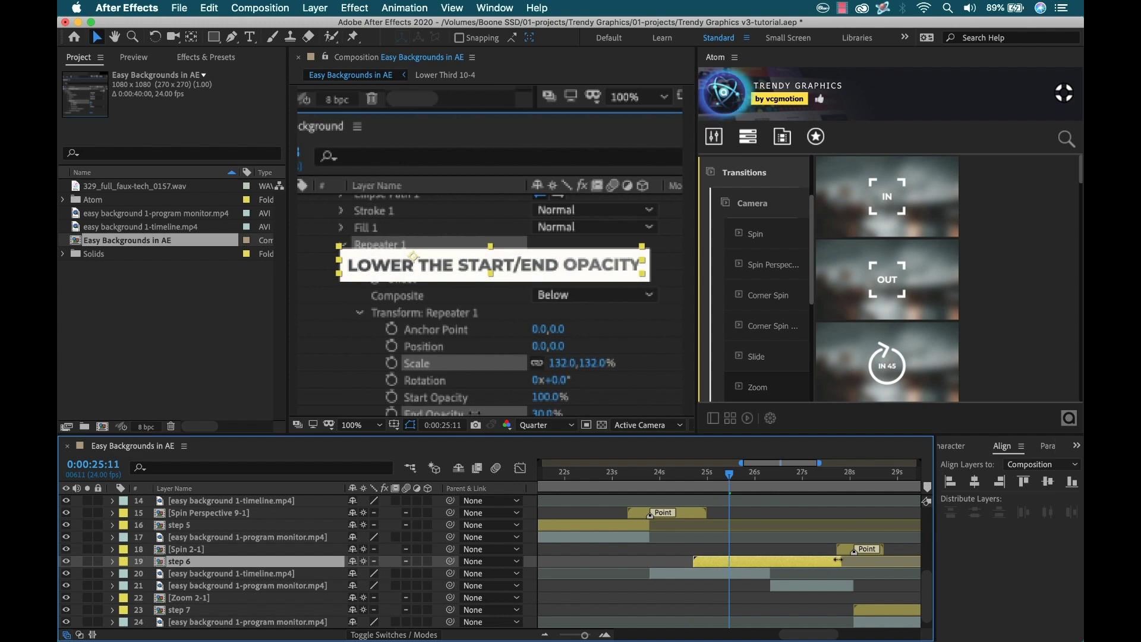
left_click_drag(831, 478, 723, 501)
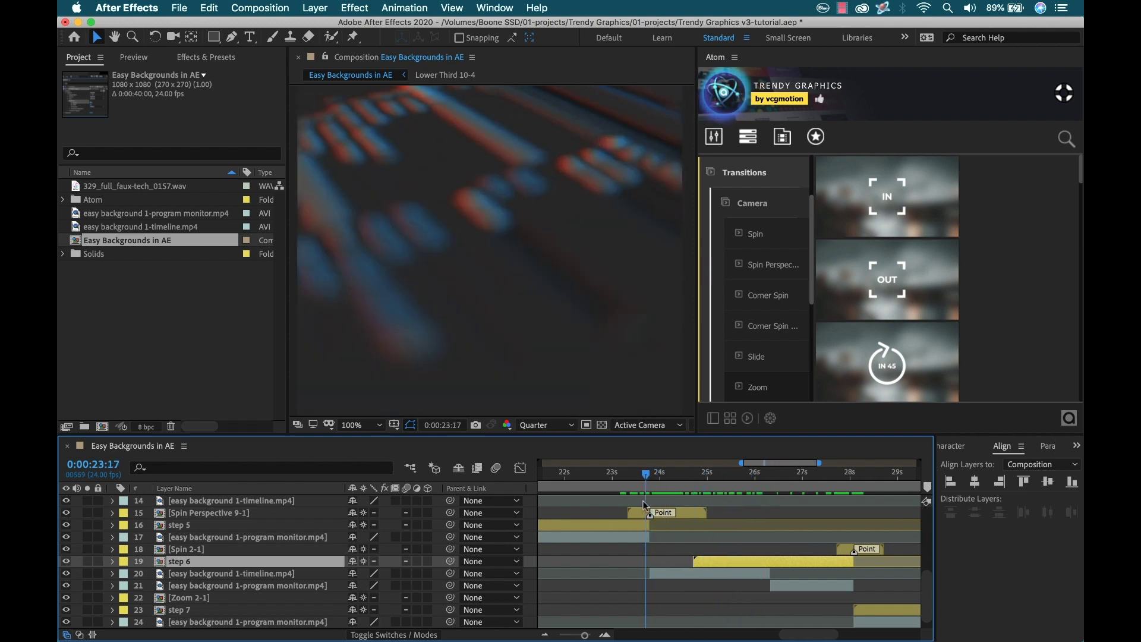
Step: Scrub 22–26 s to watch the blue circle fill the frame, then collapse Atom's Transitions category
scroll(701, 535, "up", 5)
left_click_drag(772, 475, 650, 477)
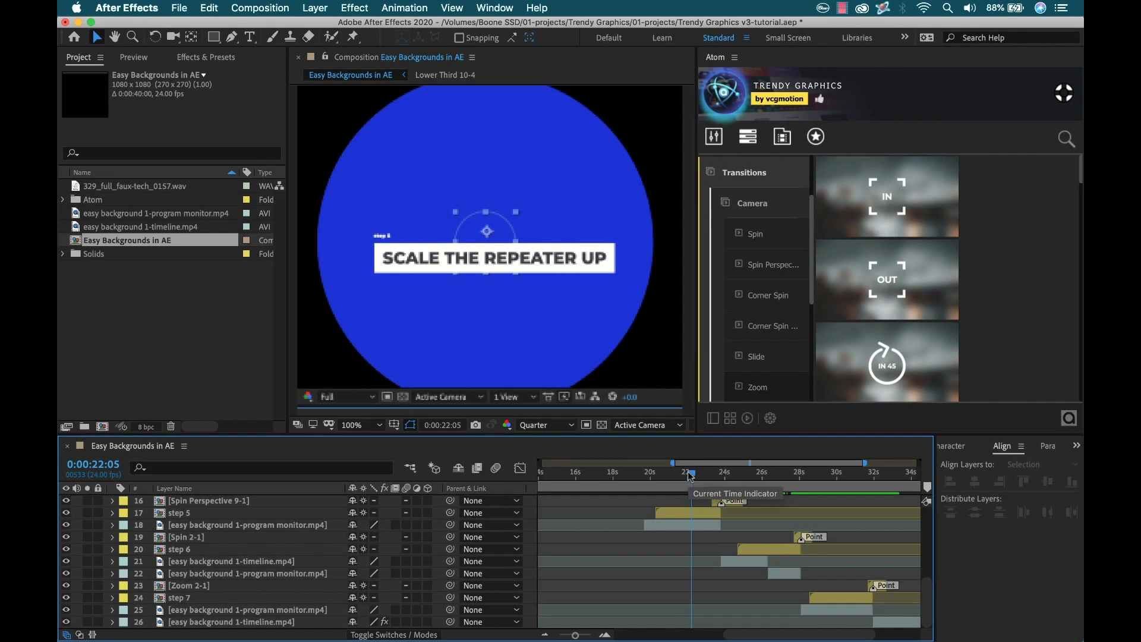
mouse_move(688, 475)
left_mouse_down()
mouse_move(699, 479)
mouse_move(687, 479)
left_mouse_up()
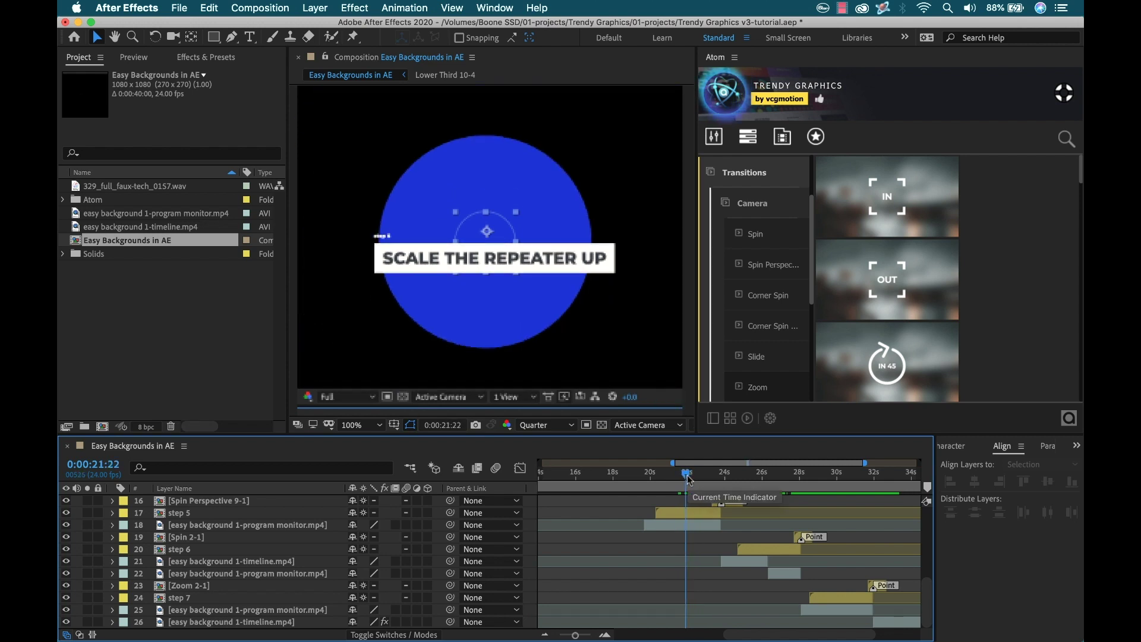
left_click(702, 479)
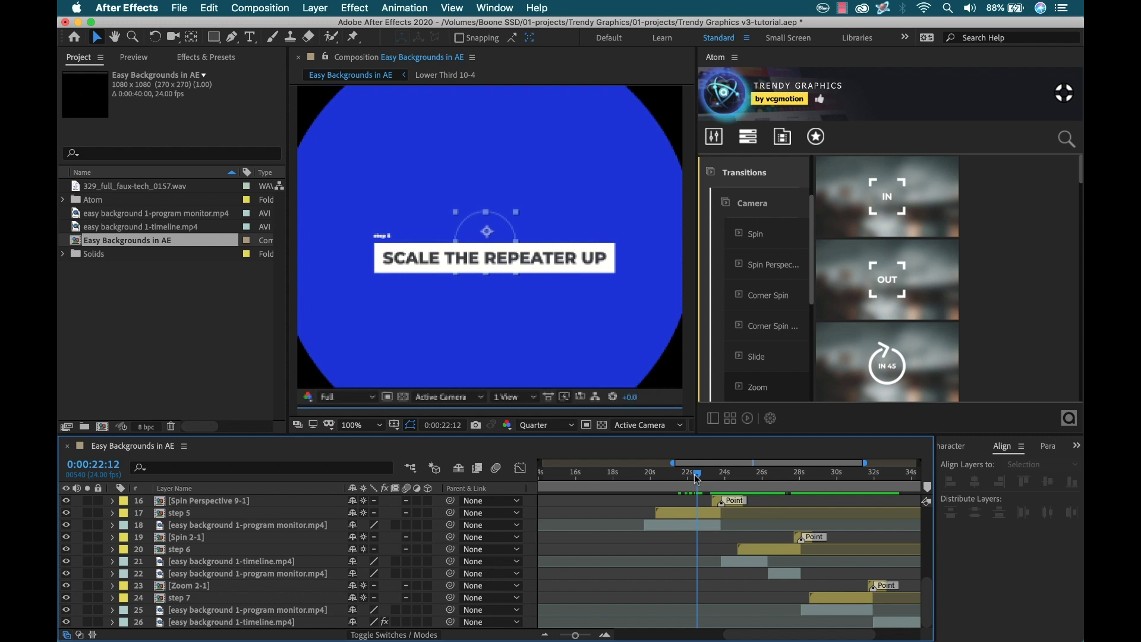
left_click_drag(696, 479, 773, 484)
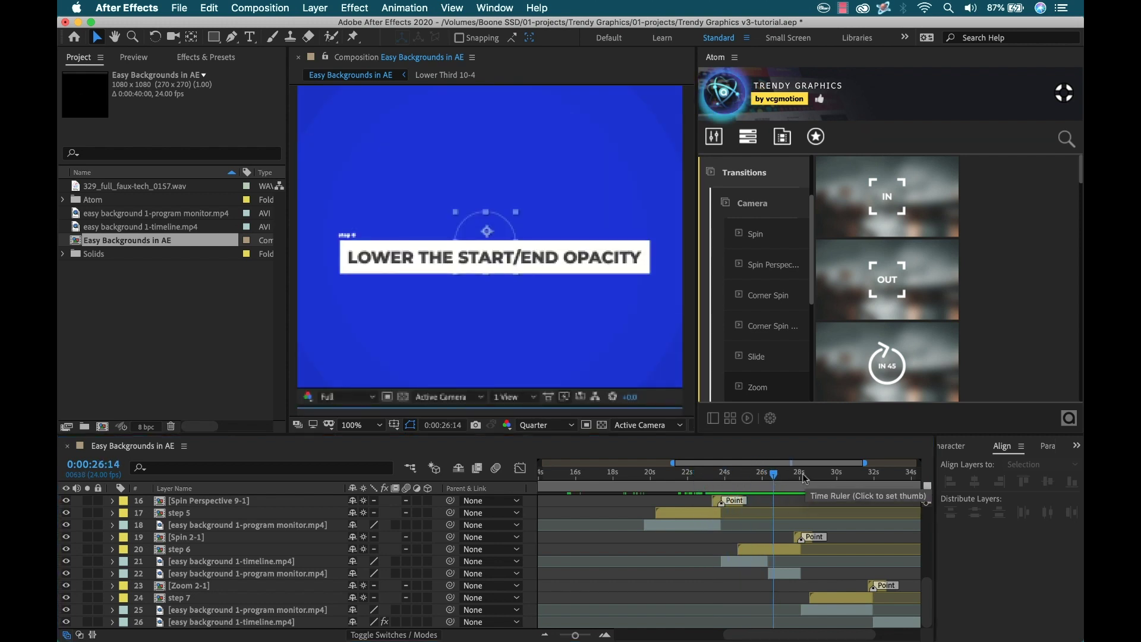
left_click(754, 173)
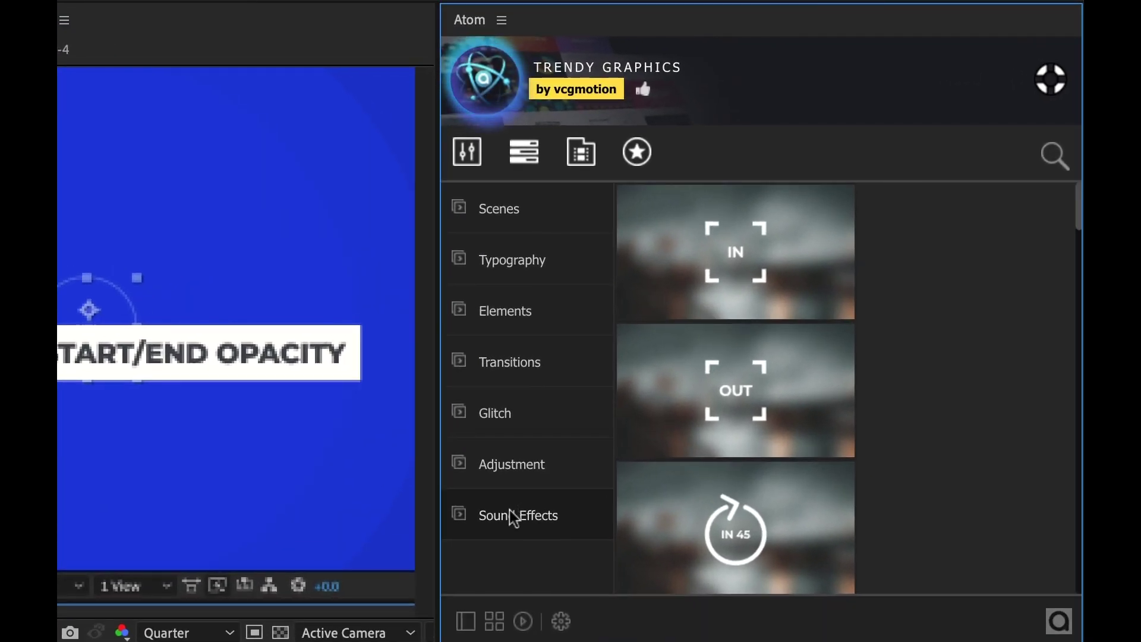
Step: Open Atom's Sound Effects category and audition the first Glitch sound
left_click(740, 355)
scroll(637, 374, "down", 1)
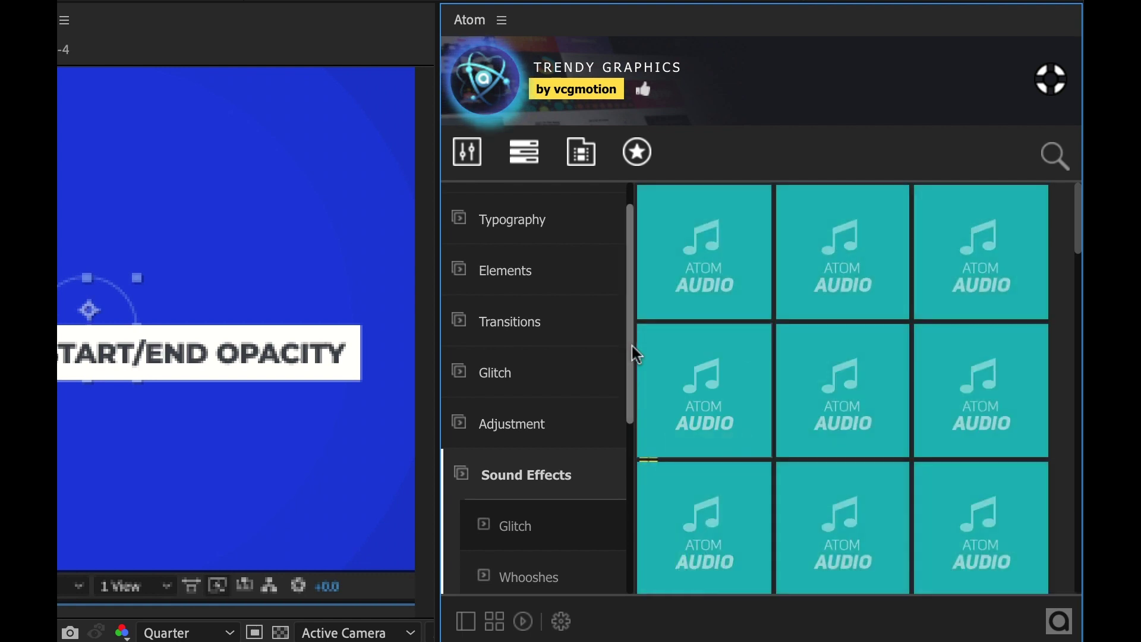
scroll(631, 410, "down", 2)
left_click_drag(631, 410, 637, 515)
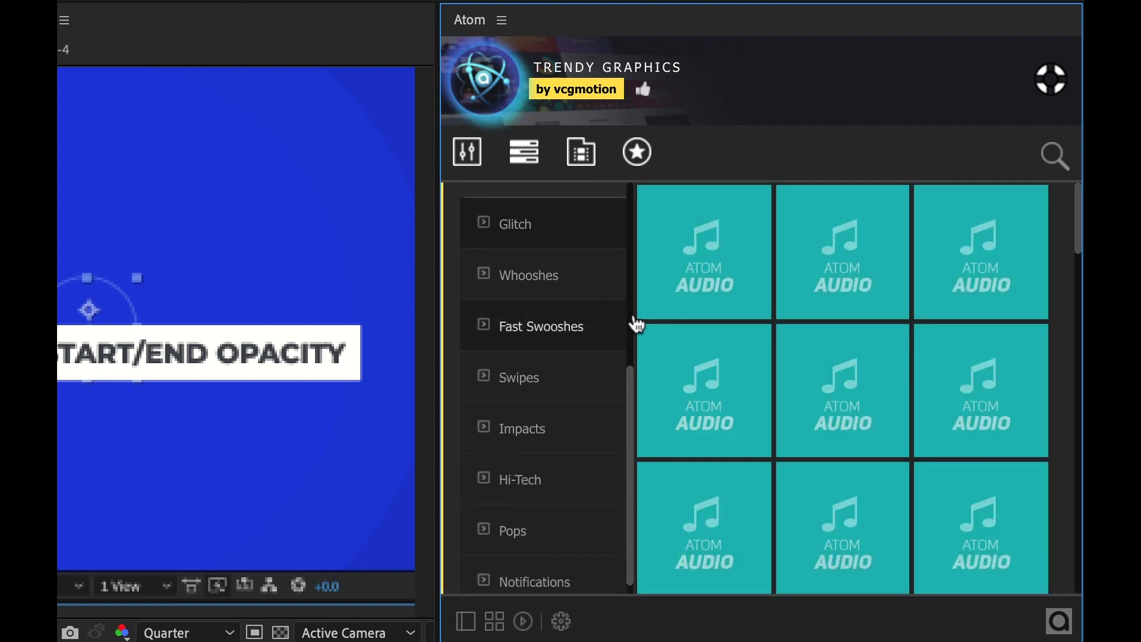
left_click(659, 268)
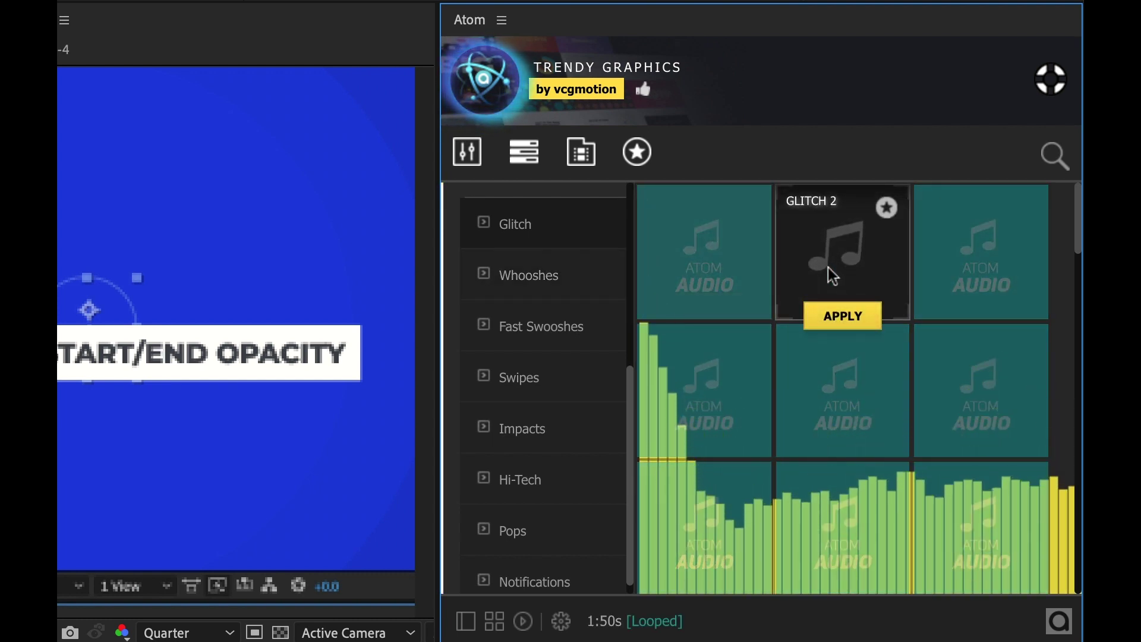
mouse_move(967, 276)
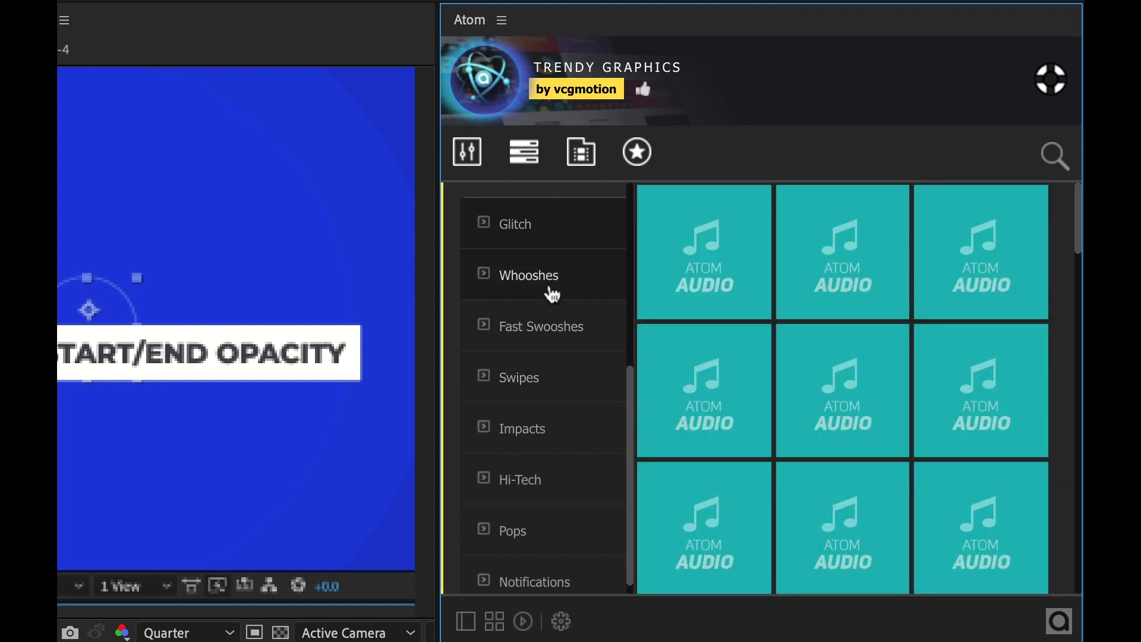
Step: Browse the Swipes and Fast Swooshes sound effects and audition the Swipes tiles
left_click(519, 380)
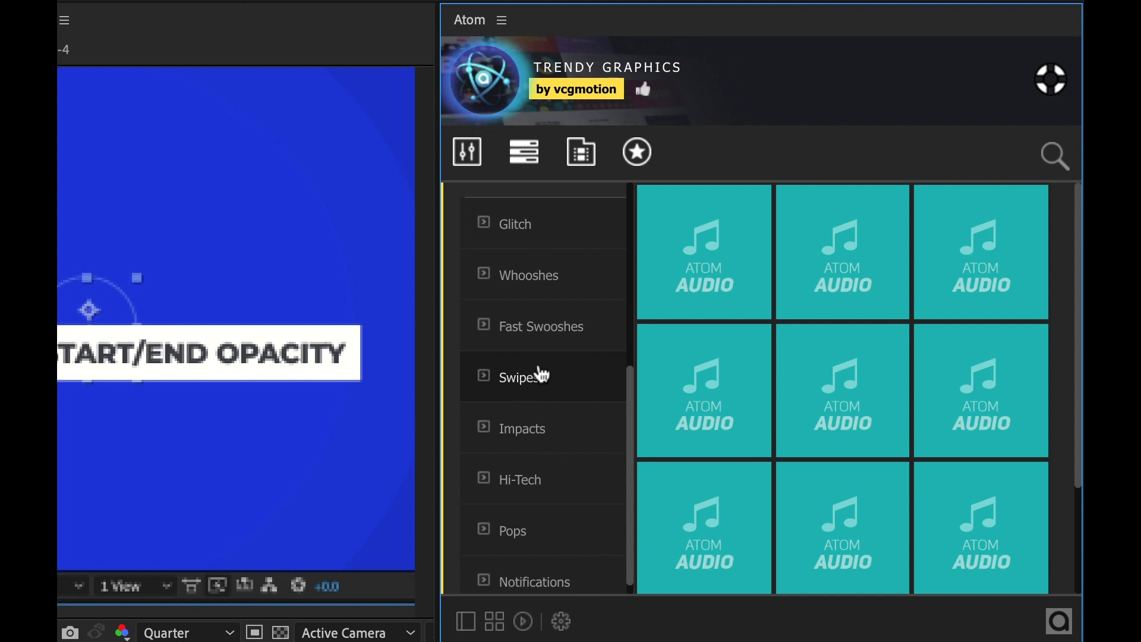
mouse_move(860, 274)
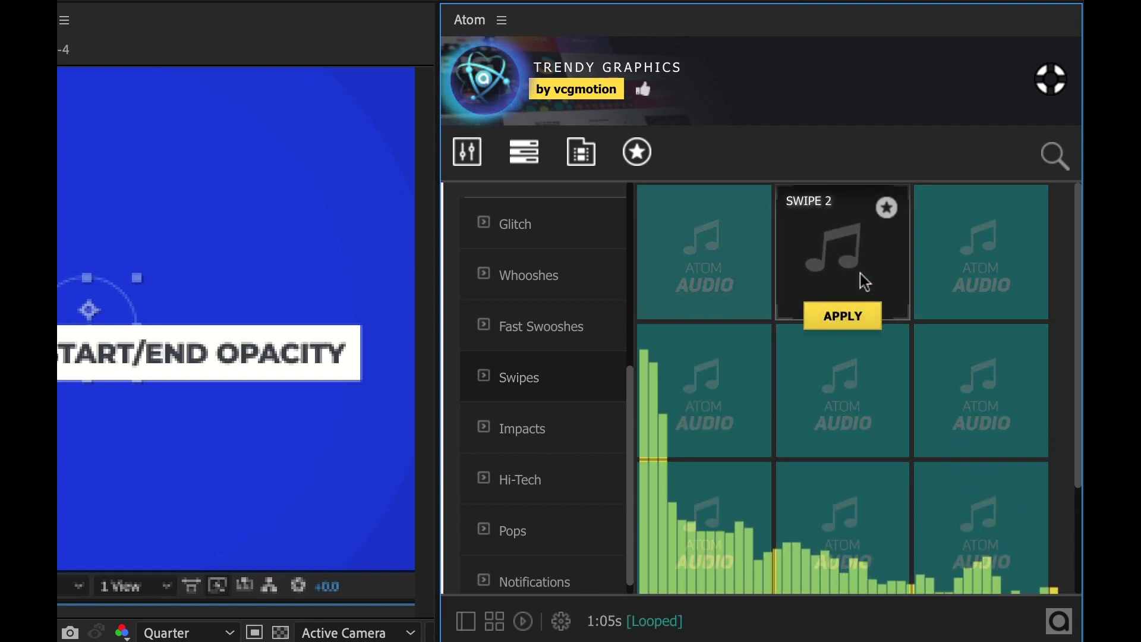
left_click(541, 345)
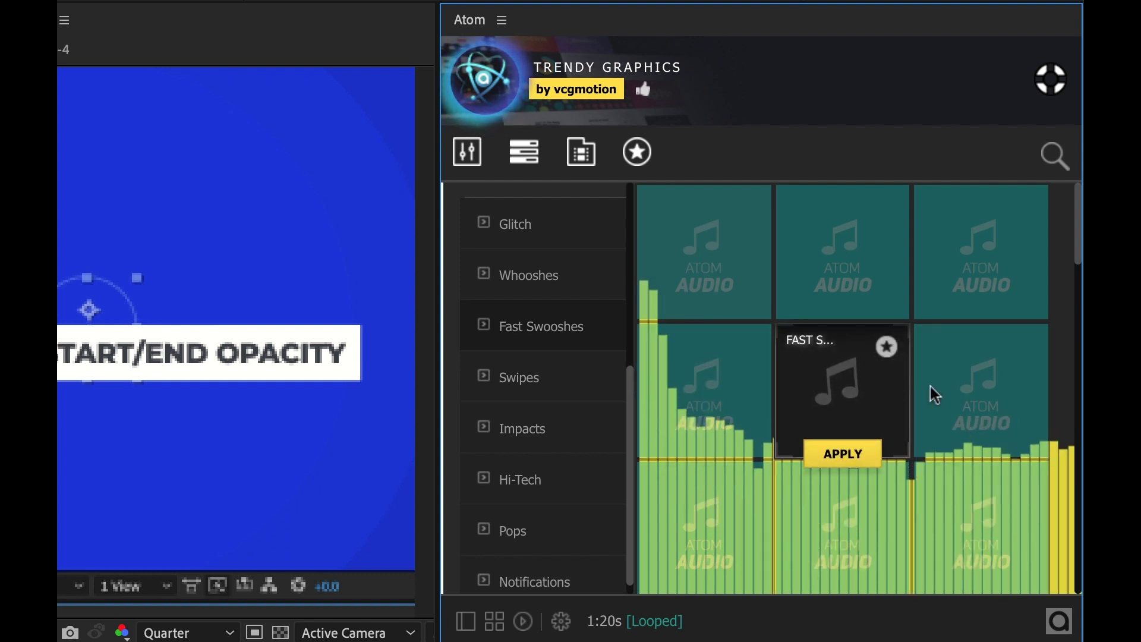
mouse_move(656, 535)
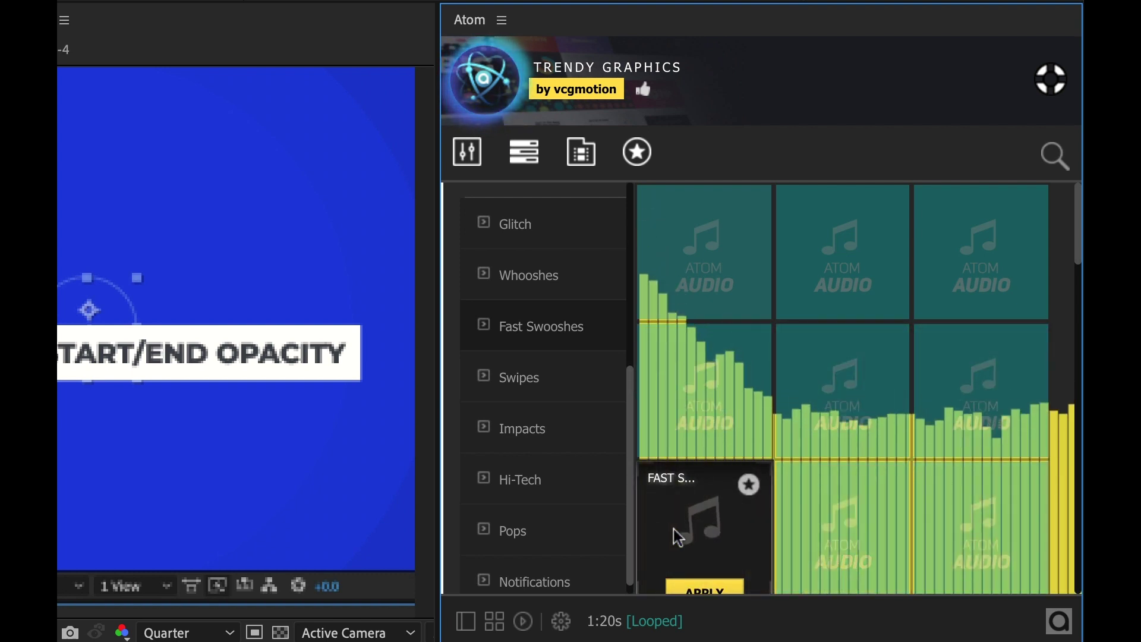
left_click(512, 383)
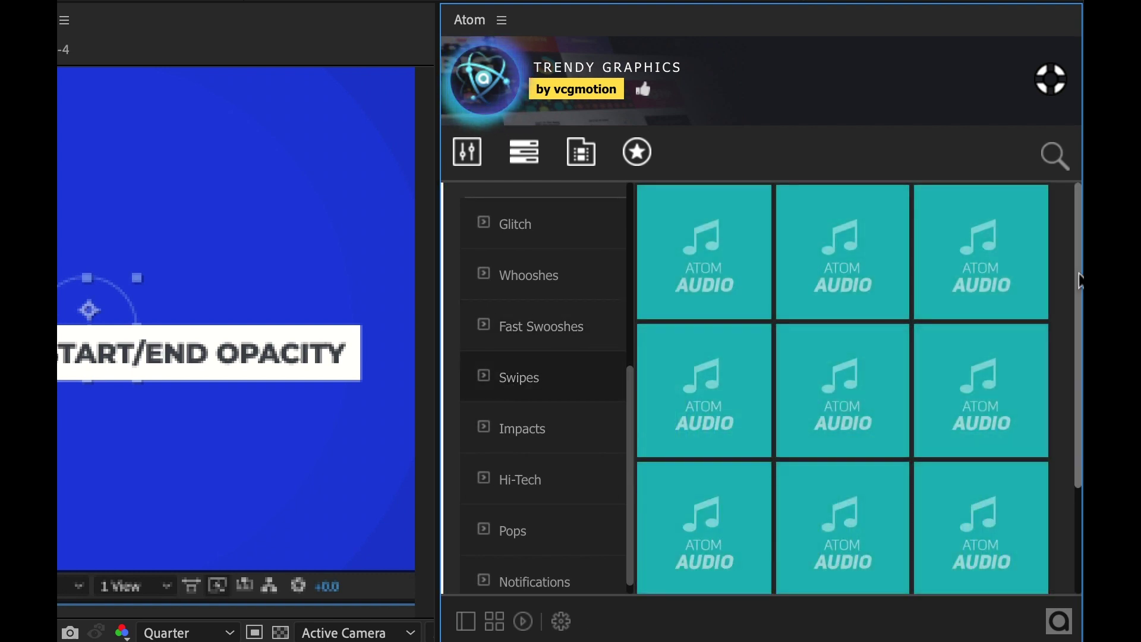
left_click_drag(1080, 279, 1079, 364)
mouse_move(853, 407)
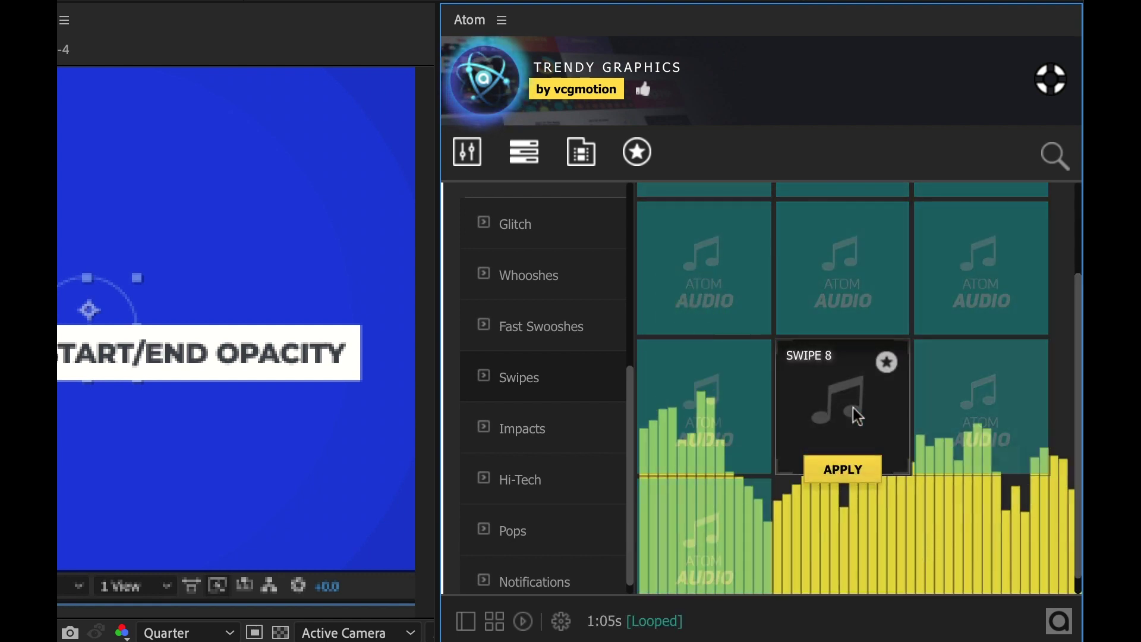
scroll(736, 285, "up", 3)
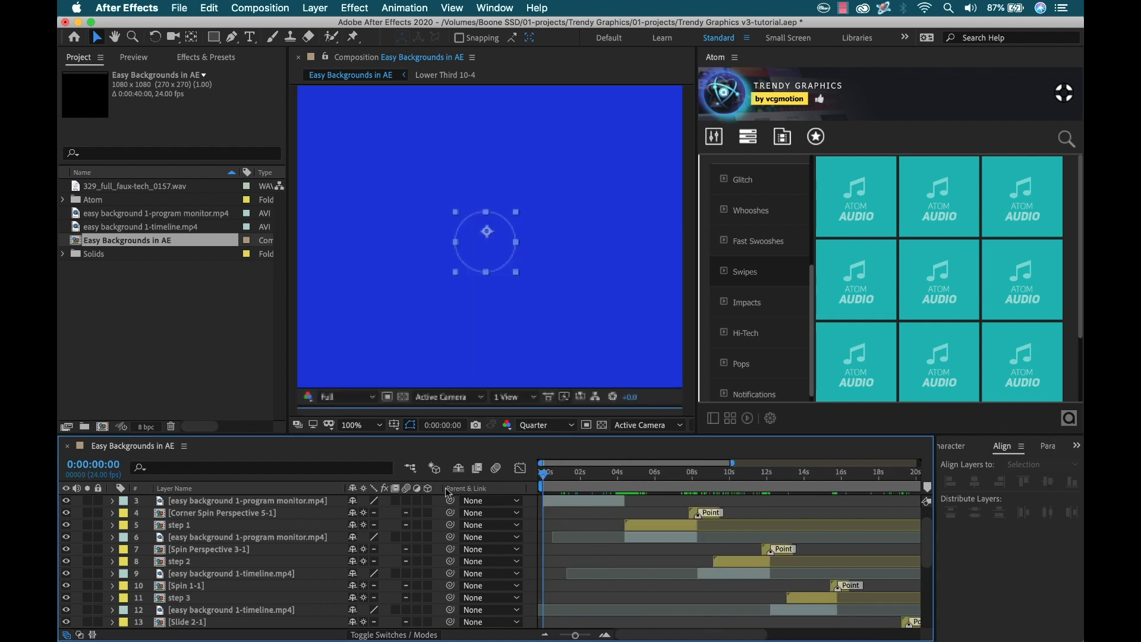
Step: Add the SWIPE 1 sound at the first spin transition and shift it slightly earlier
left_click_drag(687, 484, 707, 479)
key("=")
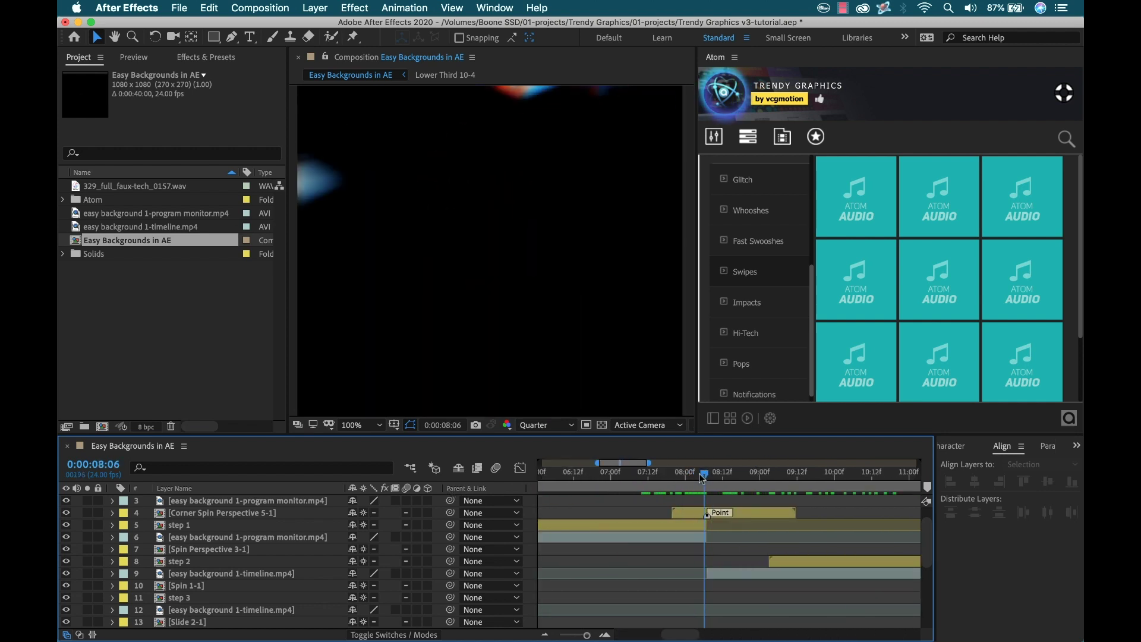
left_click(762, 518)
mouse_move(857, 238)
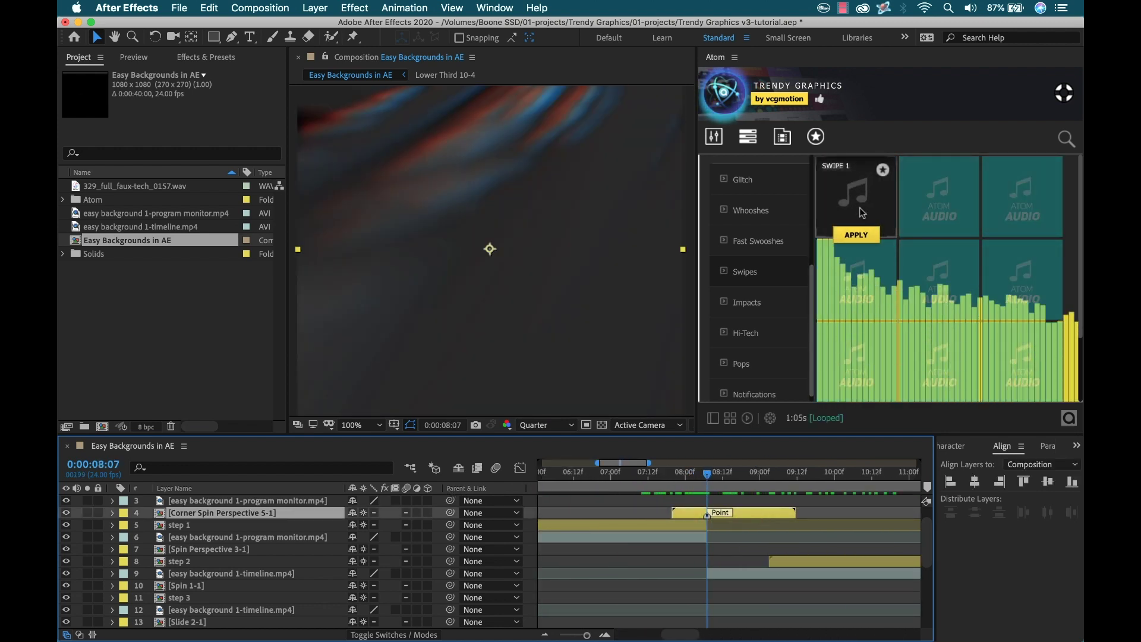
left_click(856, 237)
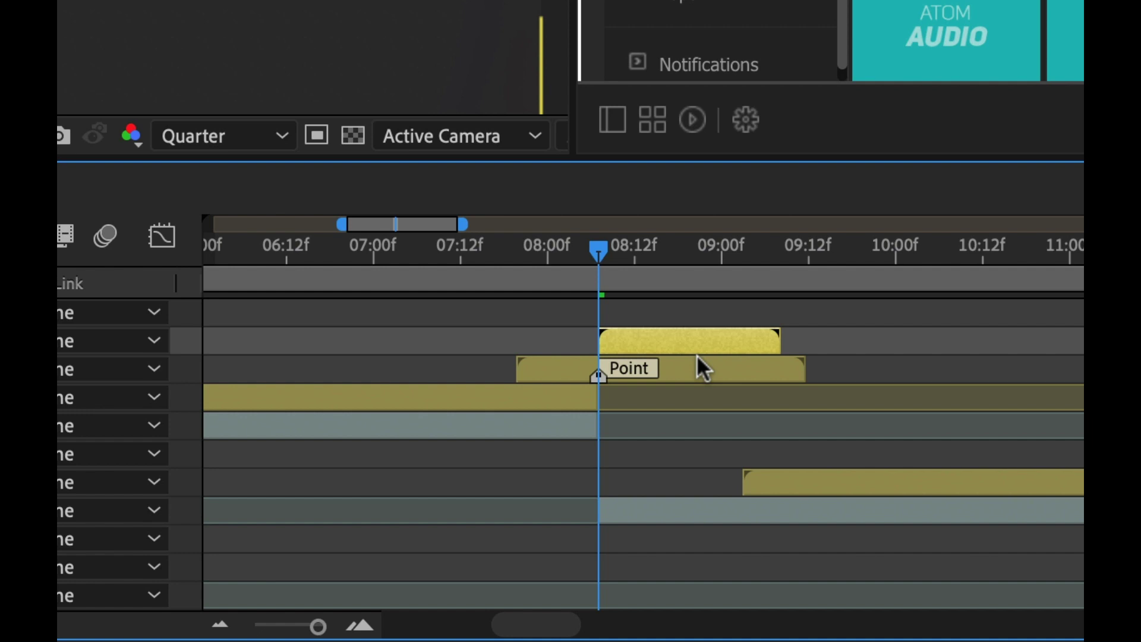
key("l")
key("l")
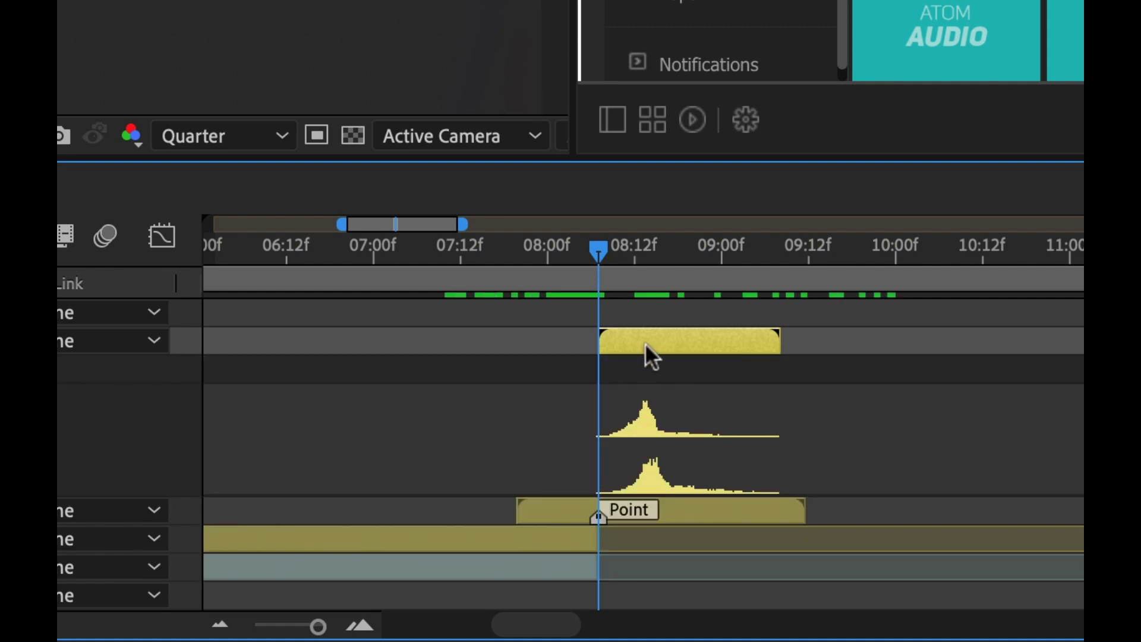
left_click_drag(645, 345, 598, 337)
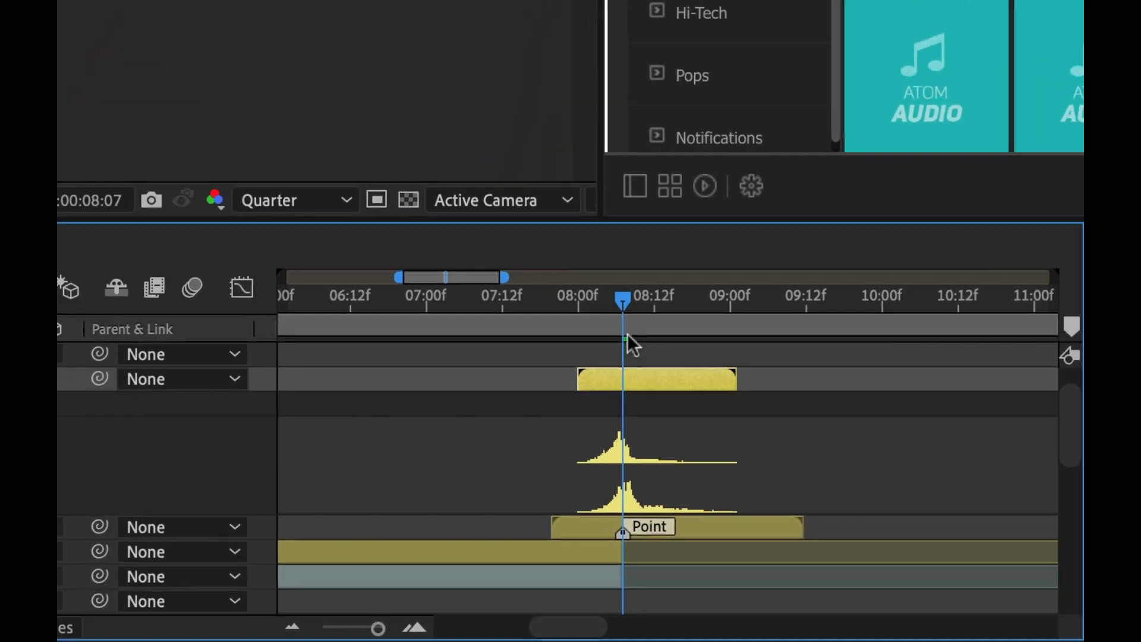
Step: Preview the transition with its swipe sound to check the timing
left_click_drag(627, 333, 661, 310)
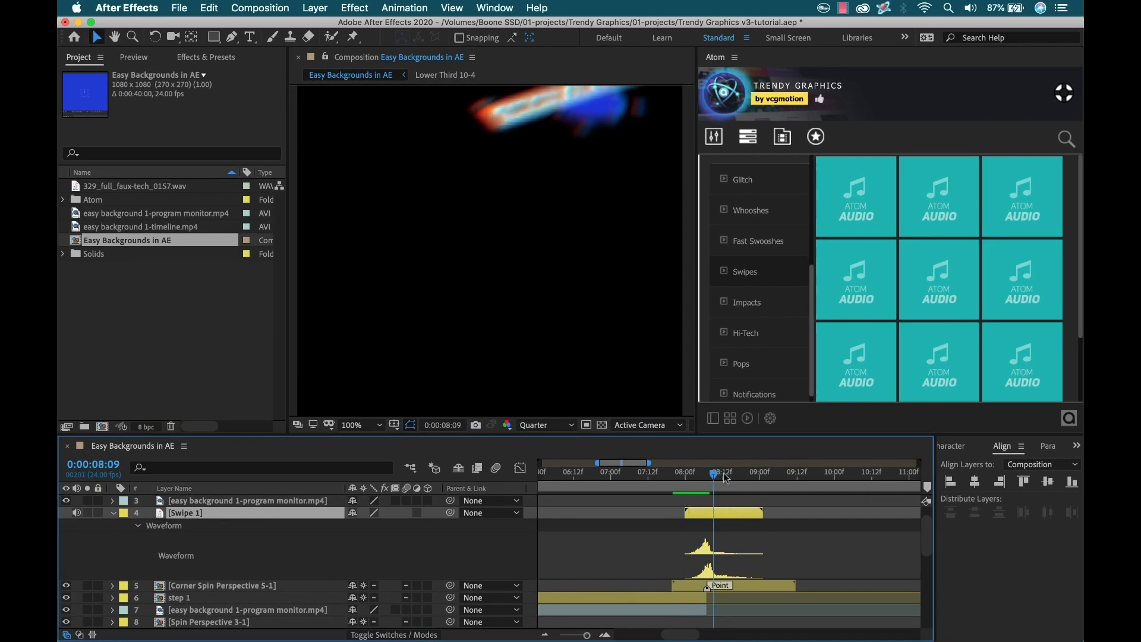
left_click_drag(726, 477, 663, 472)
key("space")
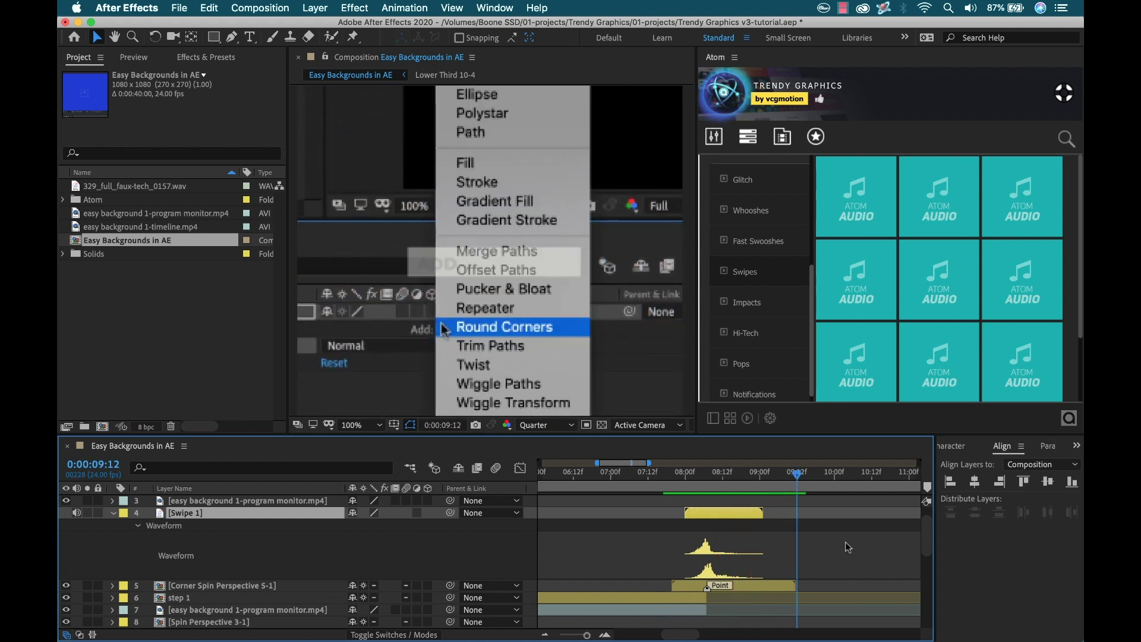
scroll(847, 547, "down", 1)
scroll(817, 571, "down", 1)
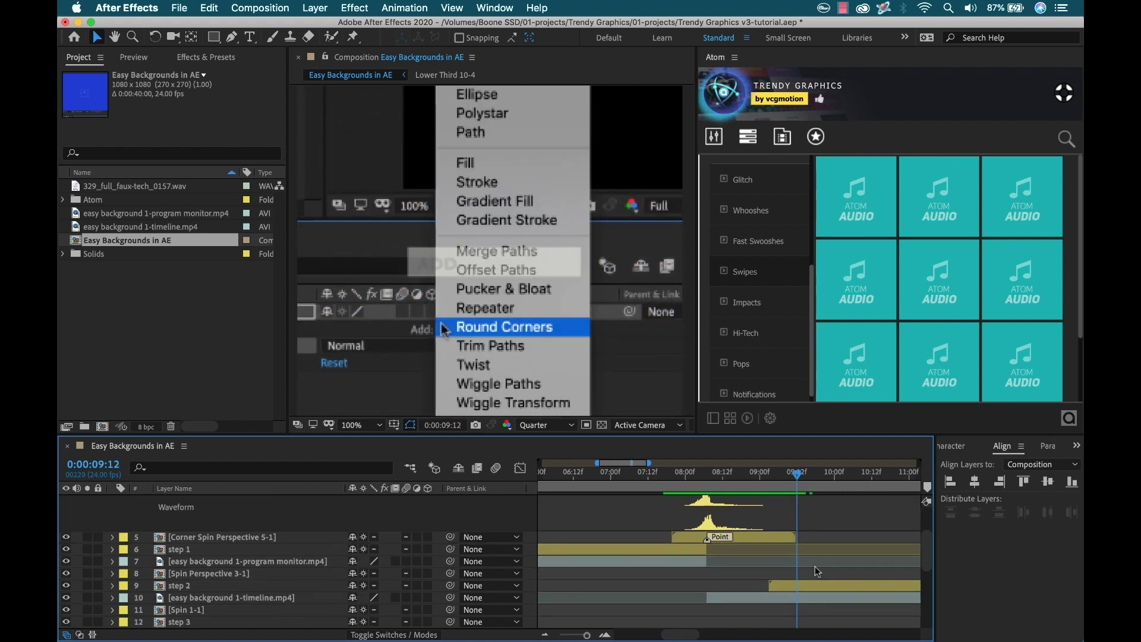
left_click_drag(669, 635, 614, 635)
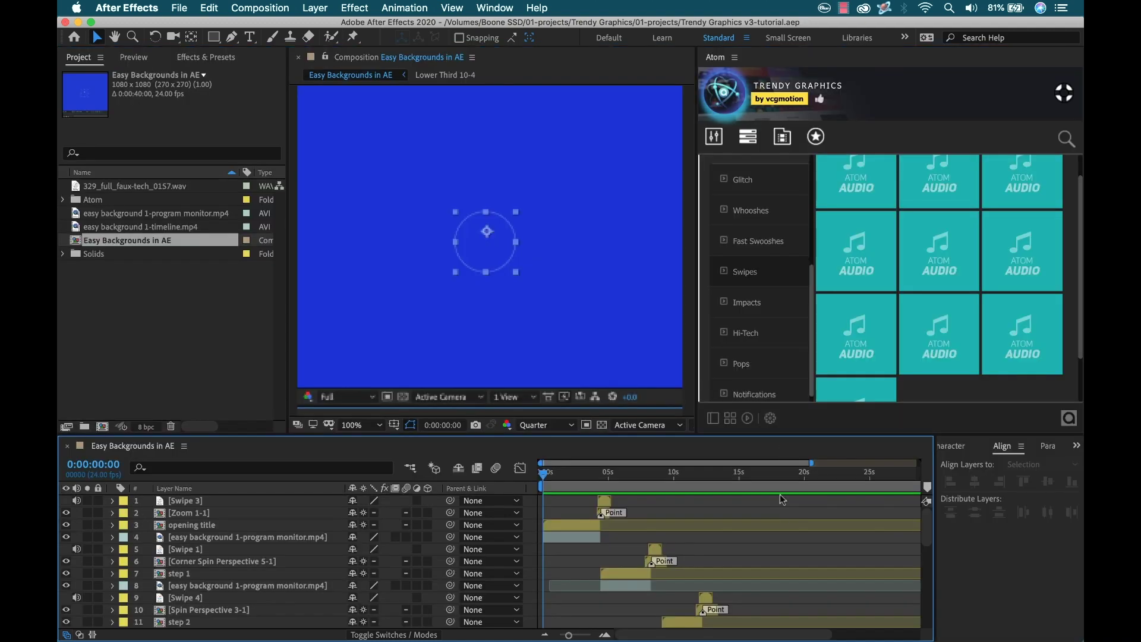
Step: Open Atom's Elements > Social Media templates and scroll through them in the maximized panel
left_click_drag(810, 291, 810, 179)
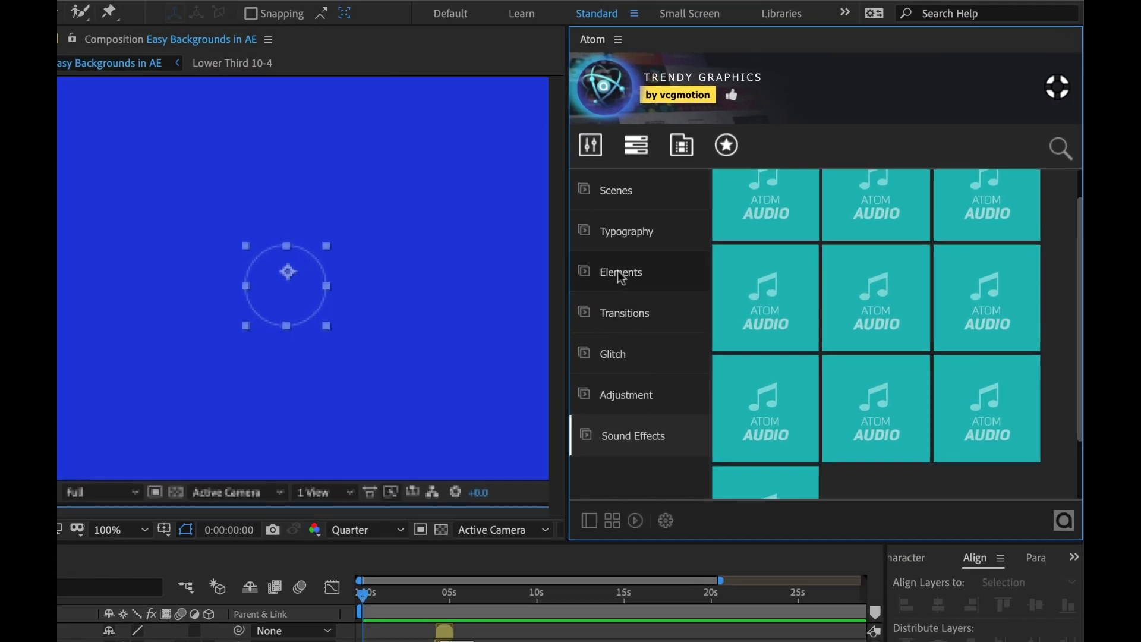
left_click(620, 274)
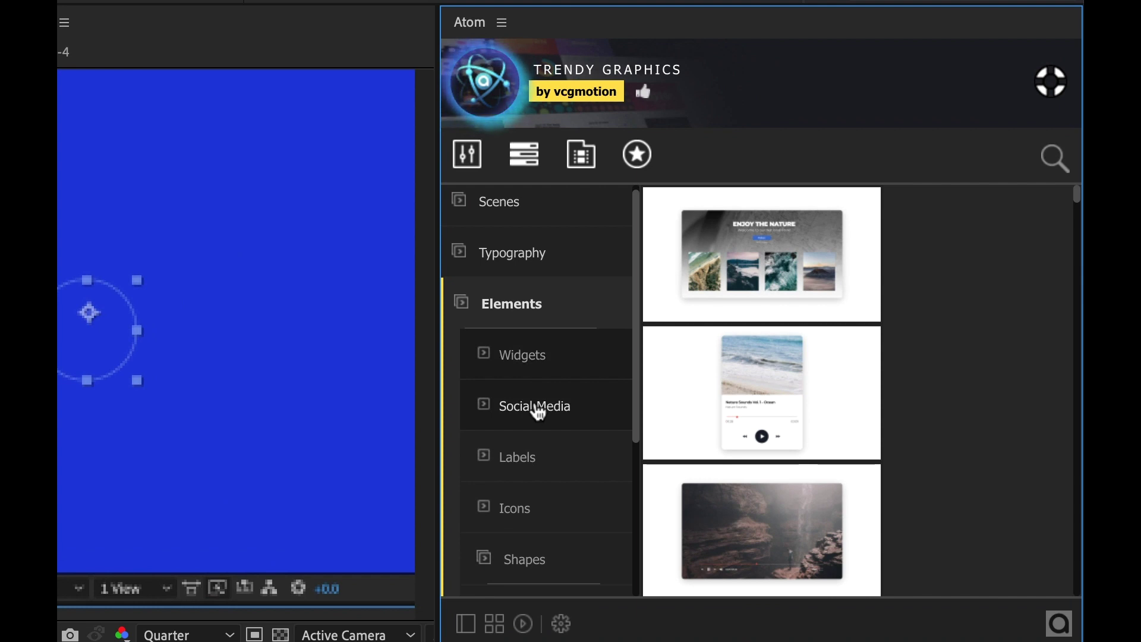
left_click(538, 409)
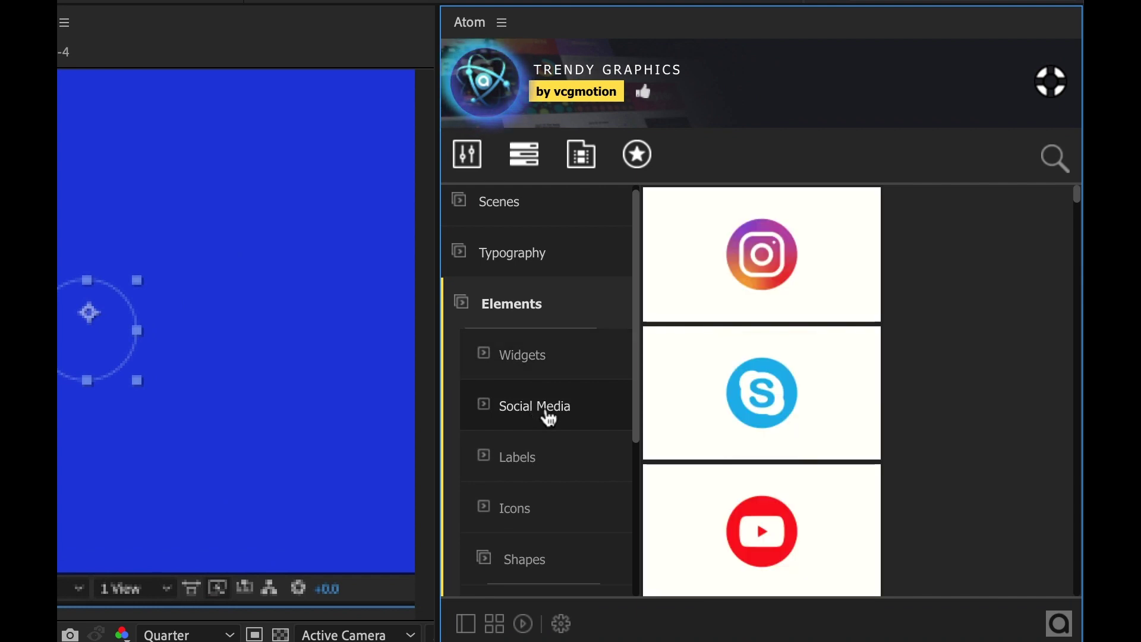
key("grave")
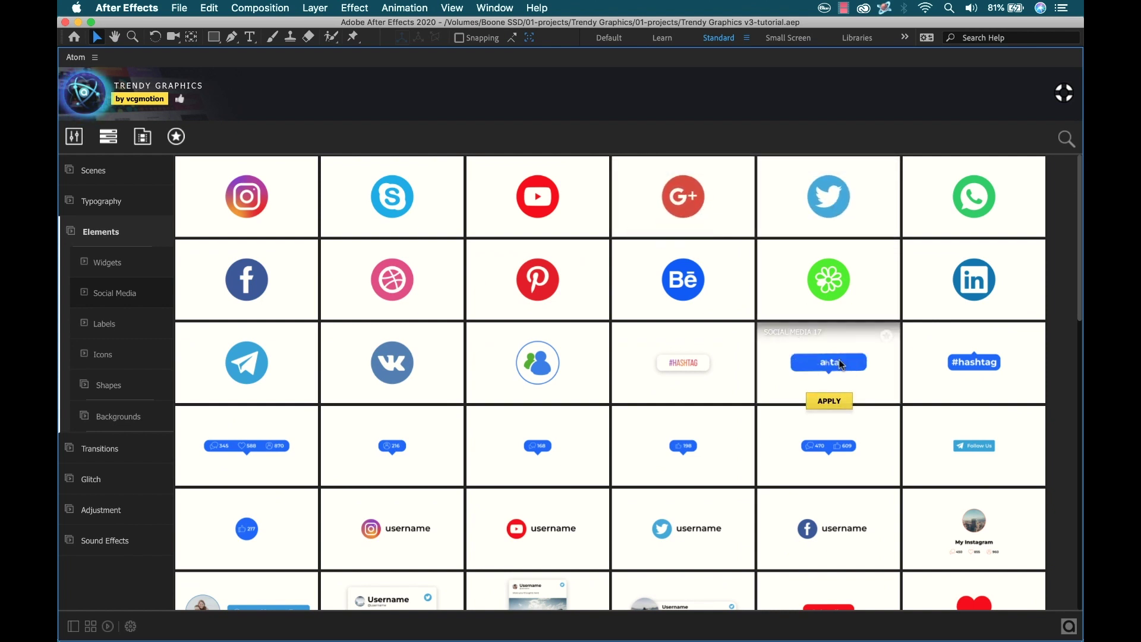
scroll(1079, 318, "down", 2)
left_click_drag(1079, 318, 1079, 401)
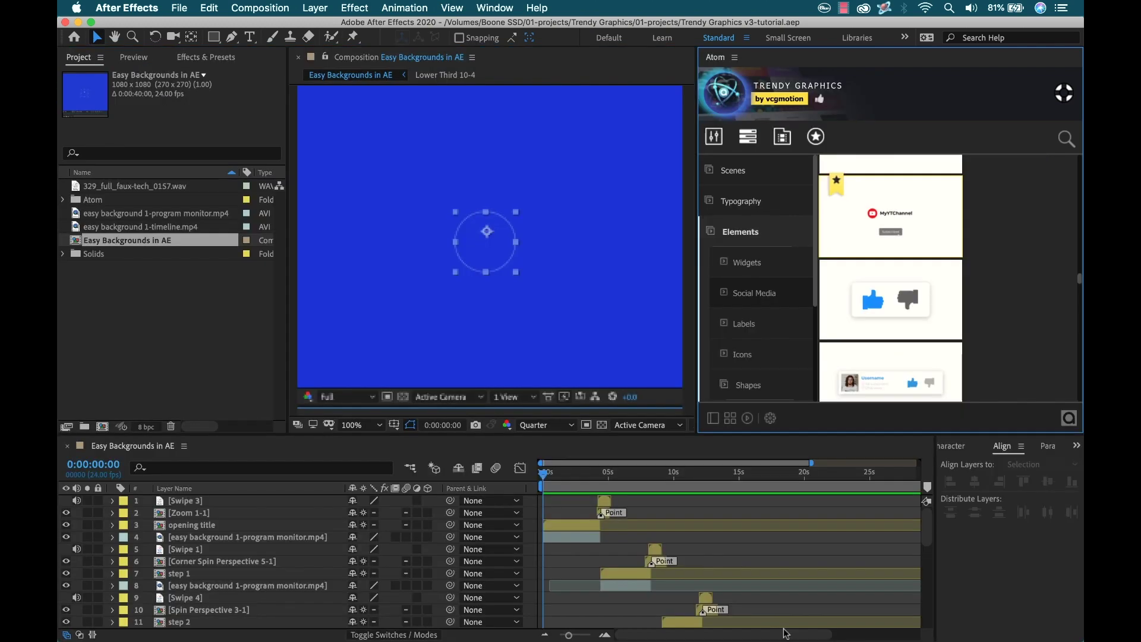
key("grave")
Step: Keyframe the last easy background 1-timeline.mp4 layer's Opacity from 100% at 0:00:32:18 down to 0%
left_click_drag(778, 637, 865, 637)
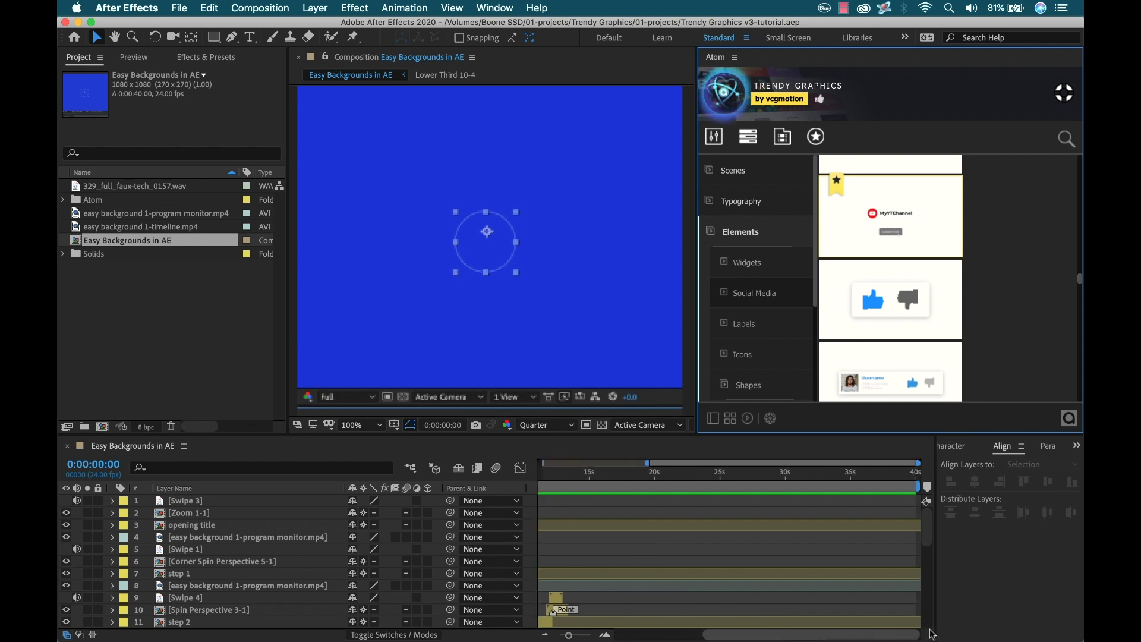
left_click_drag(927, 522, 935, 635)
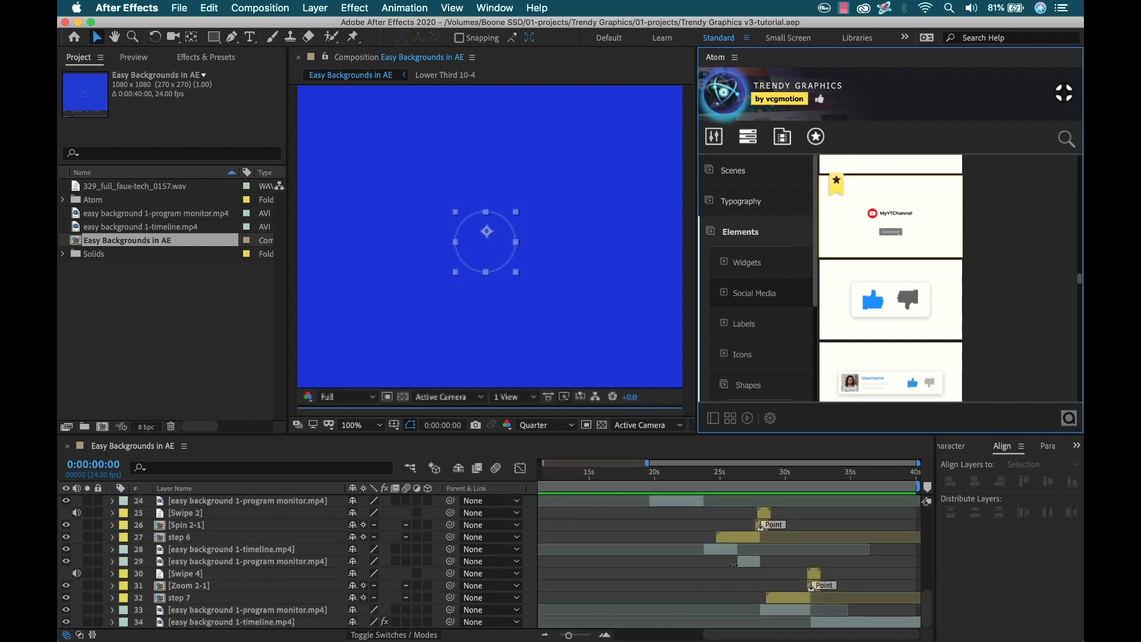
left_click(872, 624)
left_click_drag(821, 479, 860, 493)
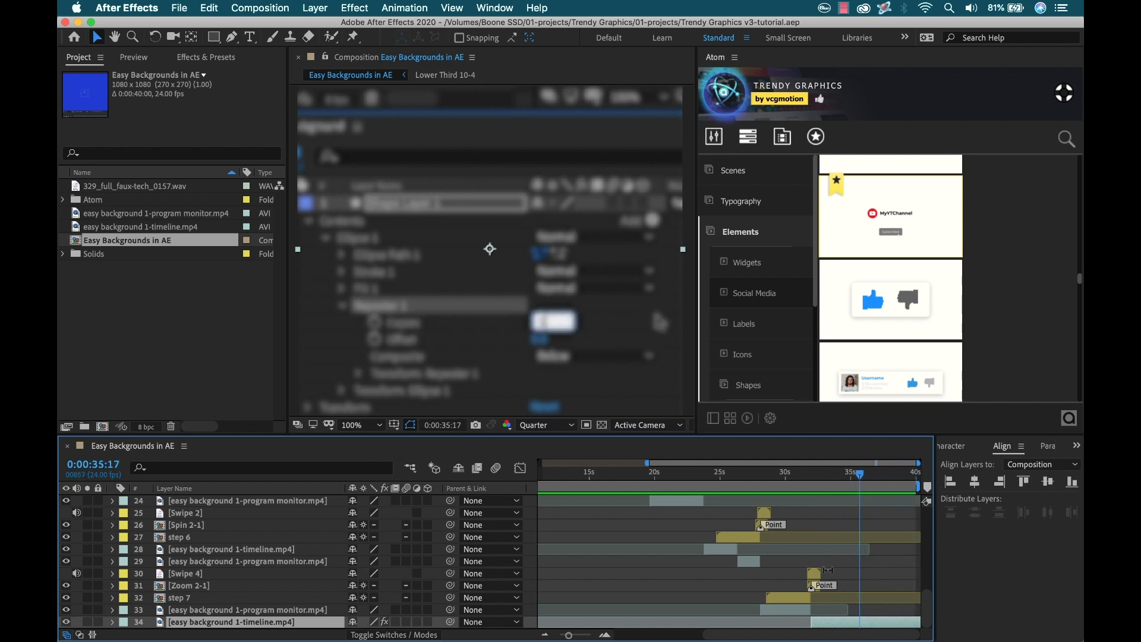
key("t")
left_click_drag(831, 480, 822, 478)
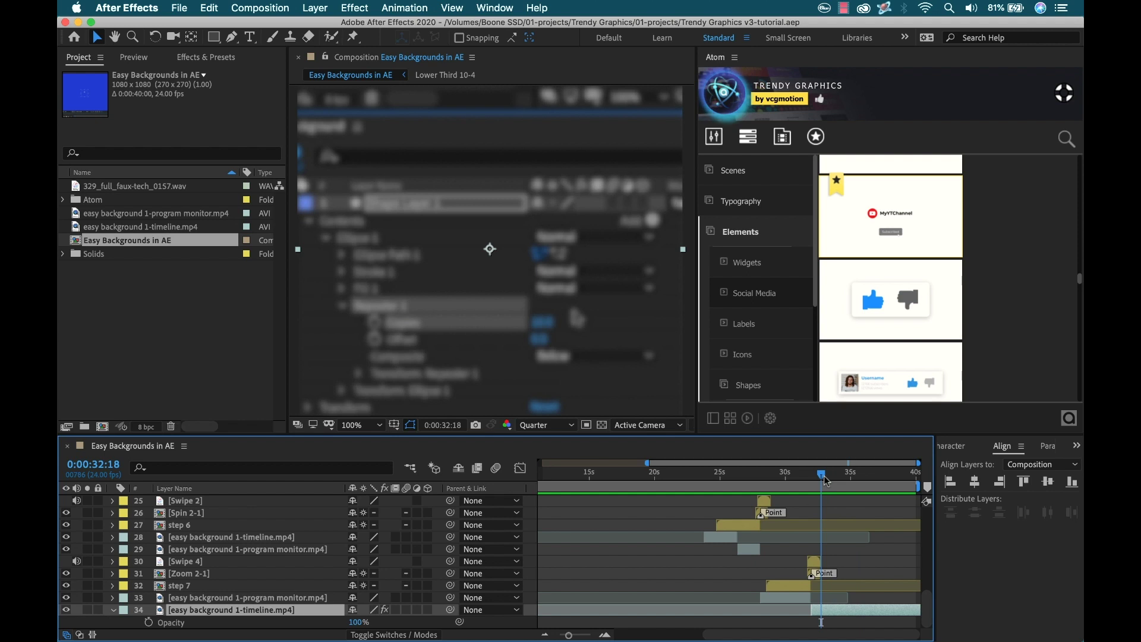
left_click(148, 622)
left_click_drag(822, 475, 891, 480)
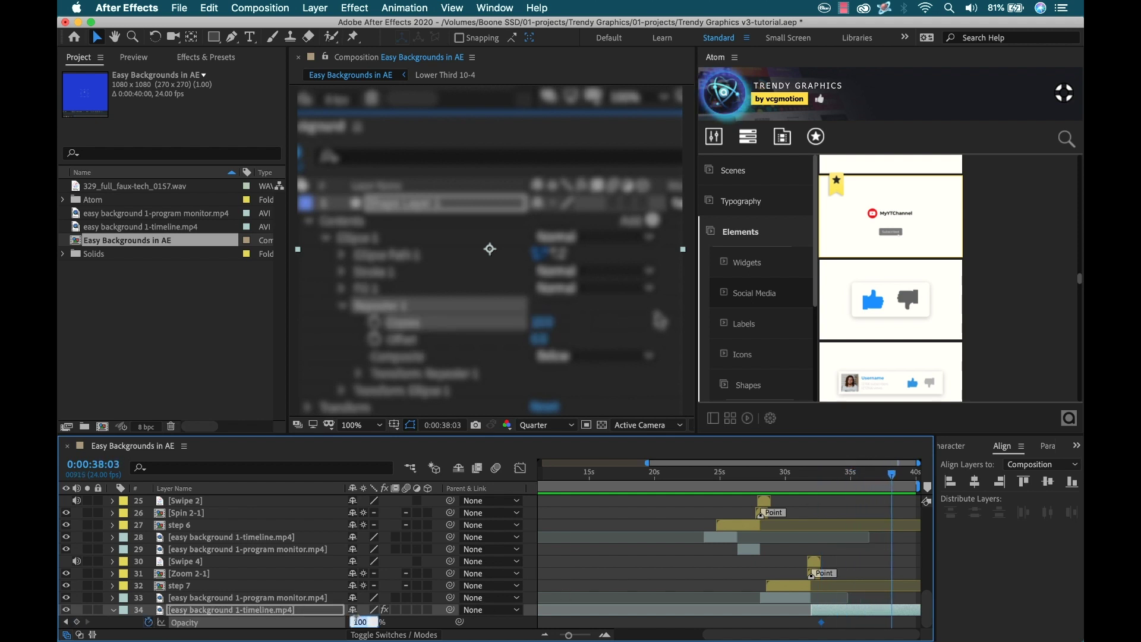
type("0")
key("Return")
mouse_move(819, 483)
left_mouse_down()
mouse_move(871, 480)
mouse_move(811, 481)
left_mouse_up()
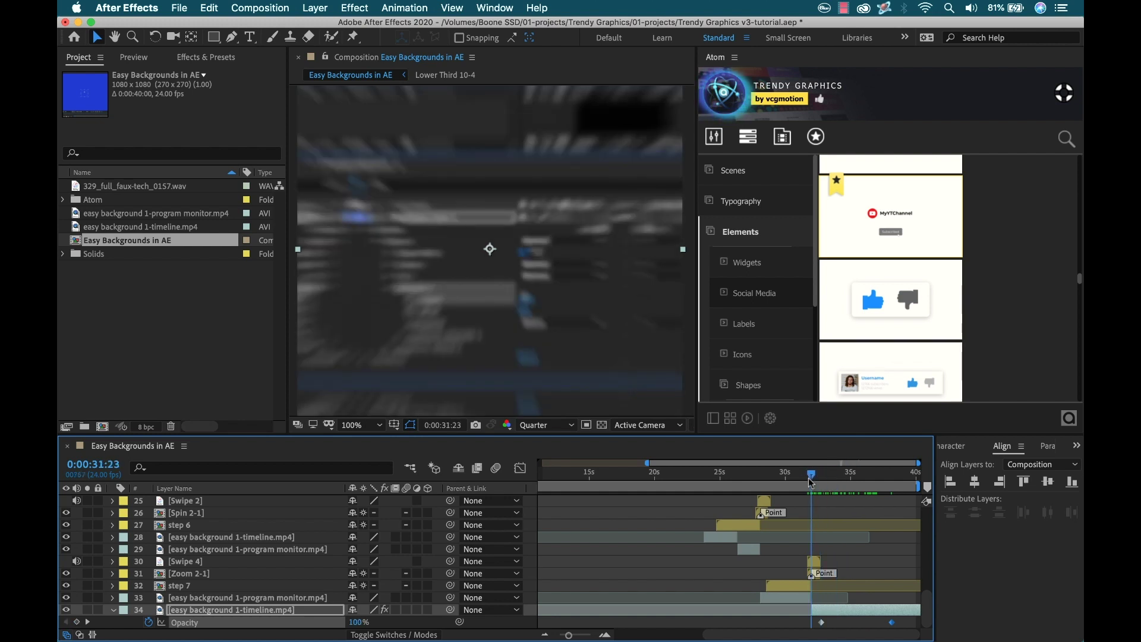
Step: Apply Atom's MyYTChannel subscribe card at the end of the composition
left_click(892, 256)
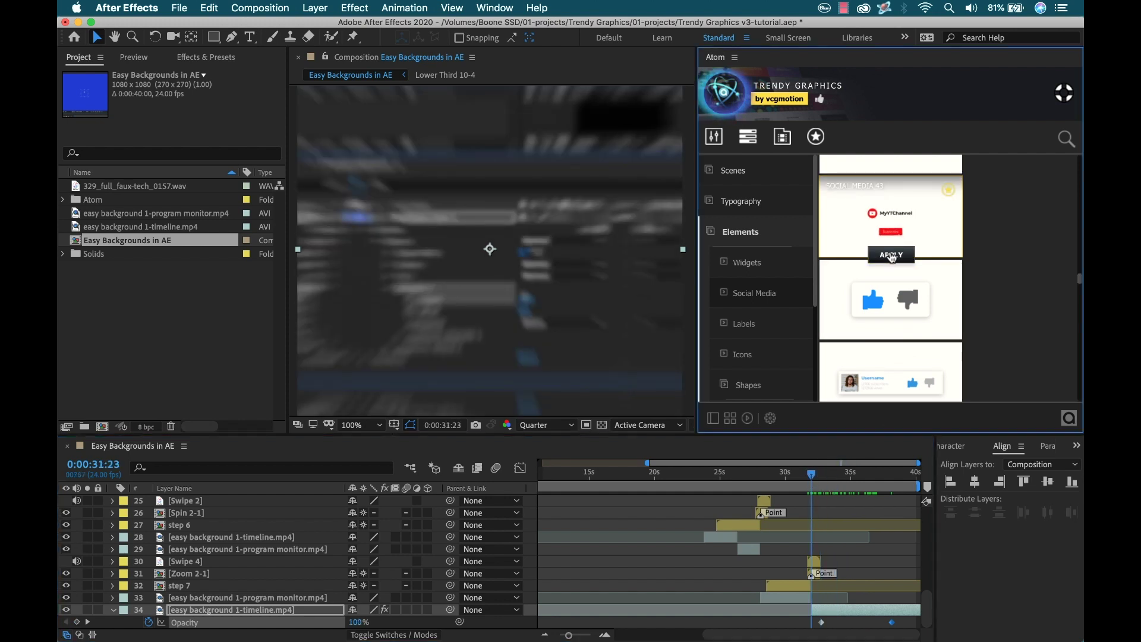
left_click(891, 255)
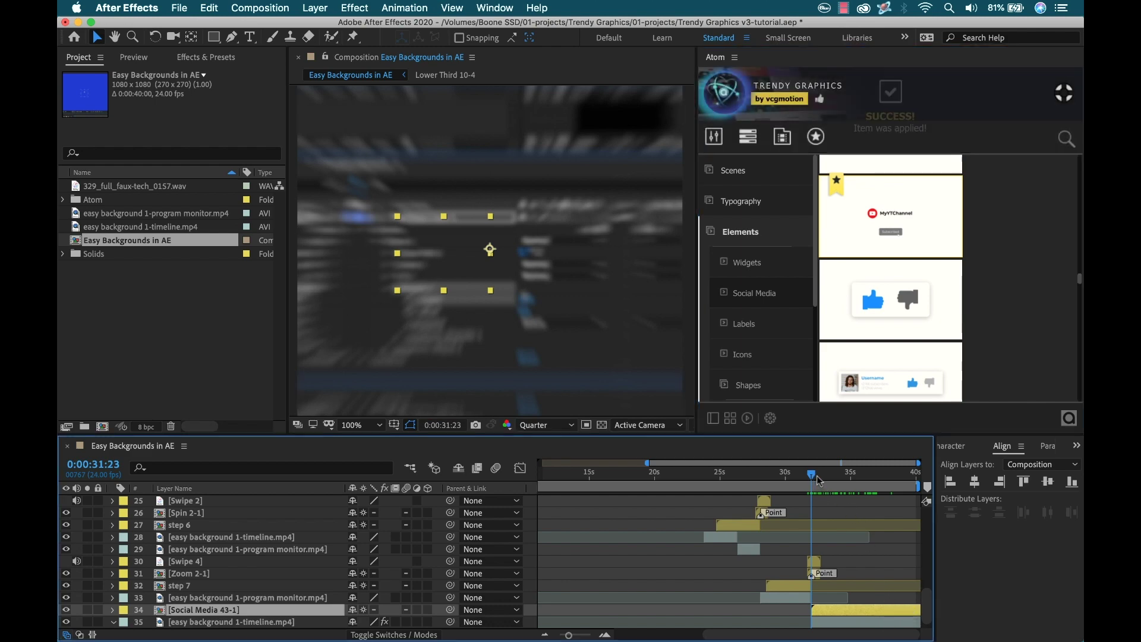
left_click_drag(818, 481, 833, 475)
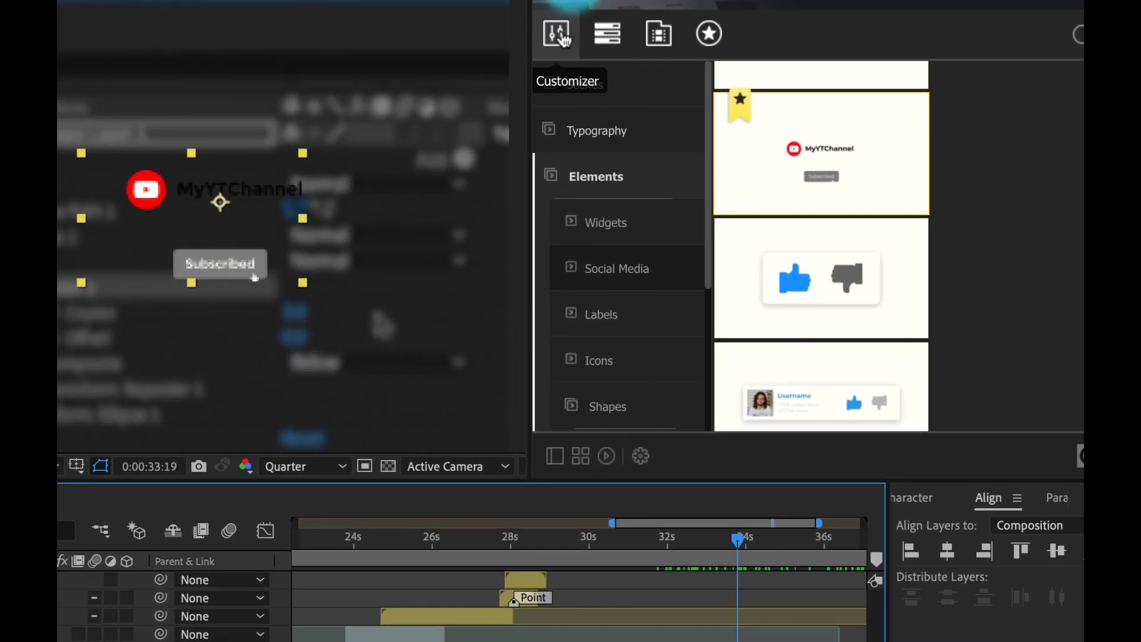
Step: Set the card's Text Color 1 to pure white in the Customizer
left_click(564, 39)
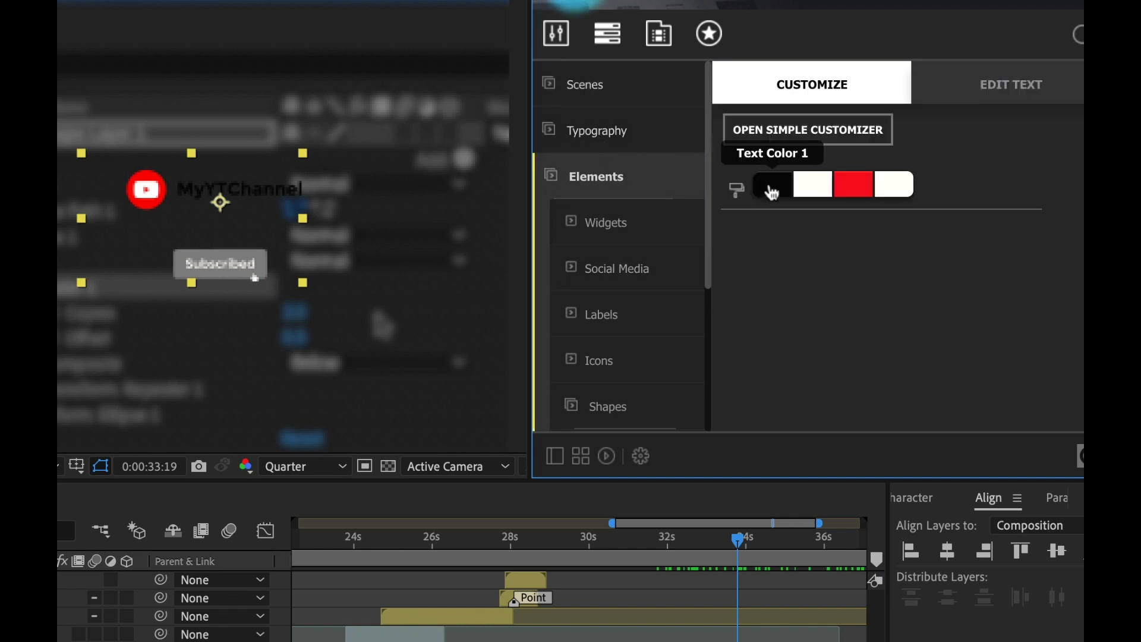
left_click(772, 192)
mouse_move(497, 456)
left_mouse_down()
mouse_move(437, 466)
mouse_move(321, 376)
left_mouse_up()
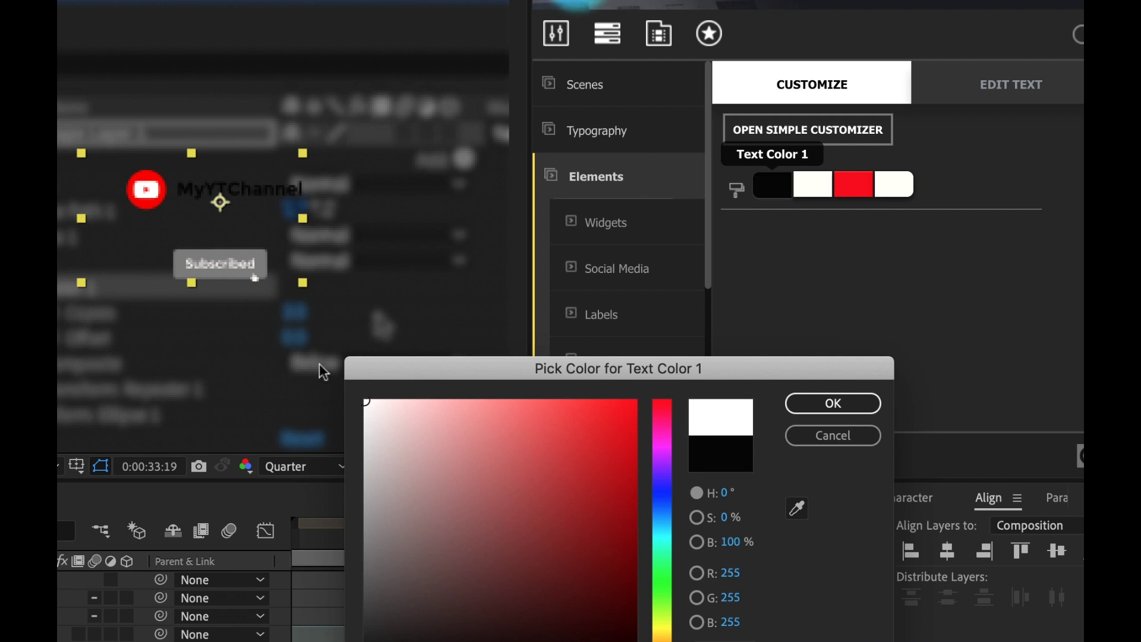
left_click(813, 403)
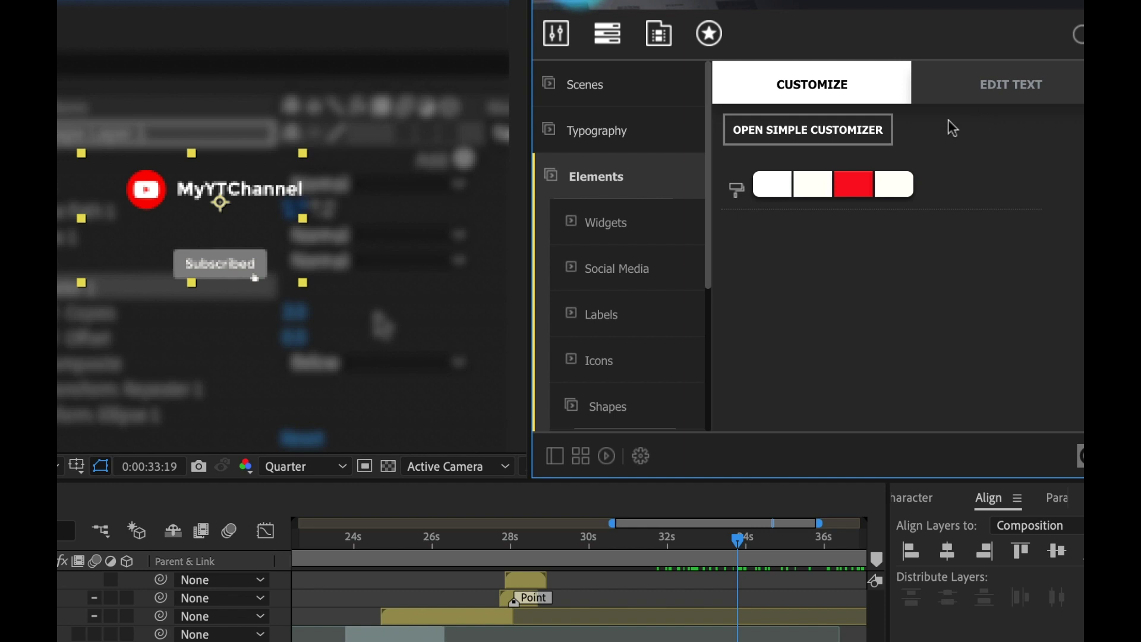
Step: Set the preview to Full resolution and replace the MYYTCHANNEL text with the creator's channel name
left_click(1010, 94)
left_click(294, 469)
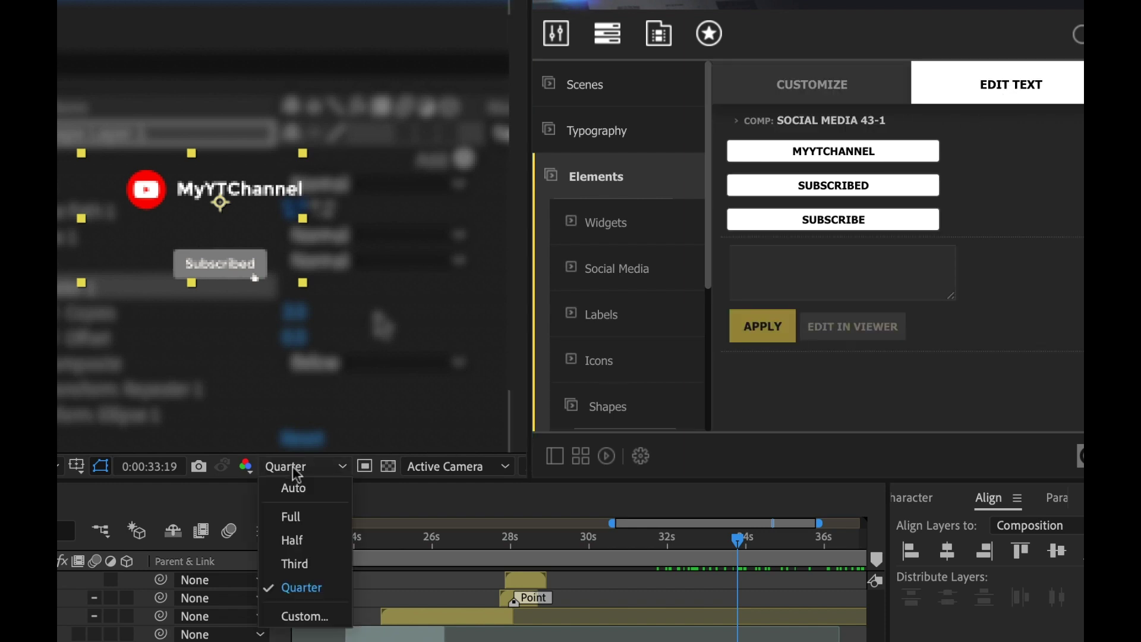
left_click(289, 517)
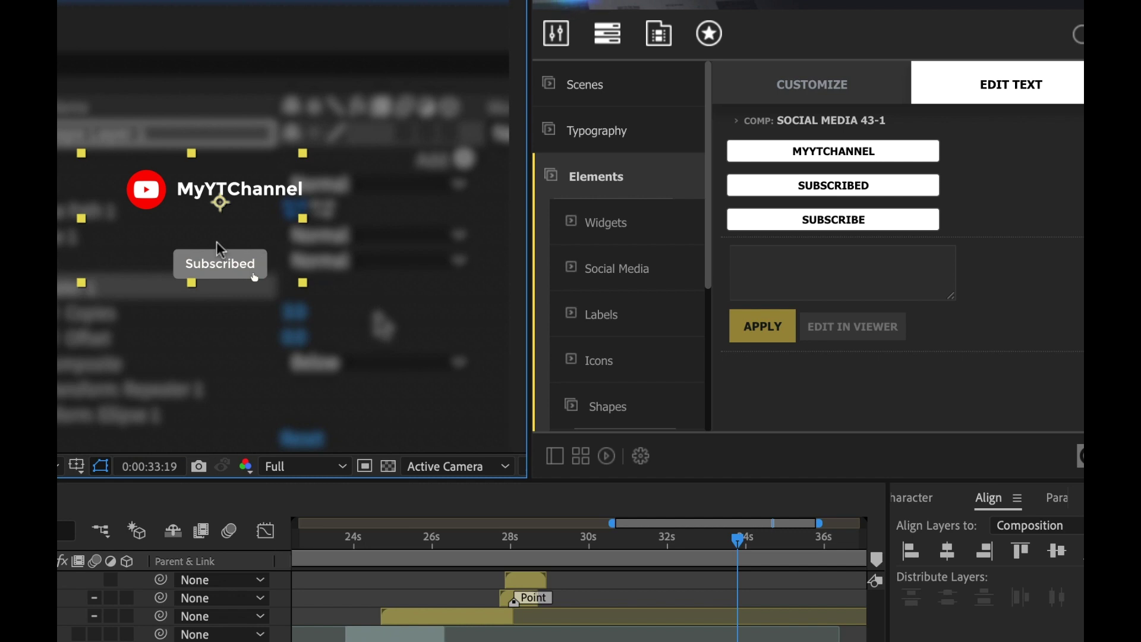
left_click(825, 158)
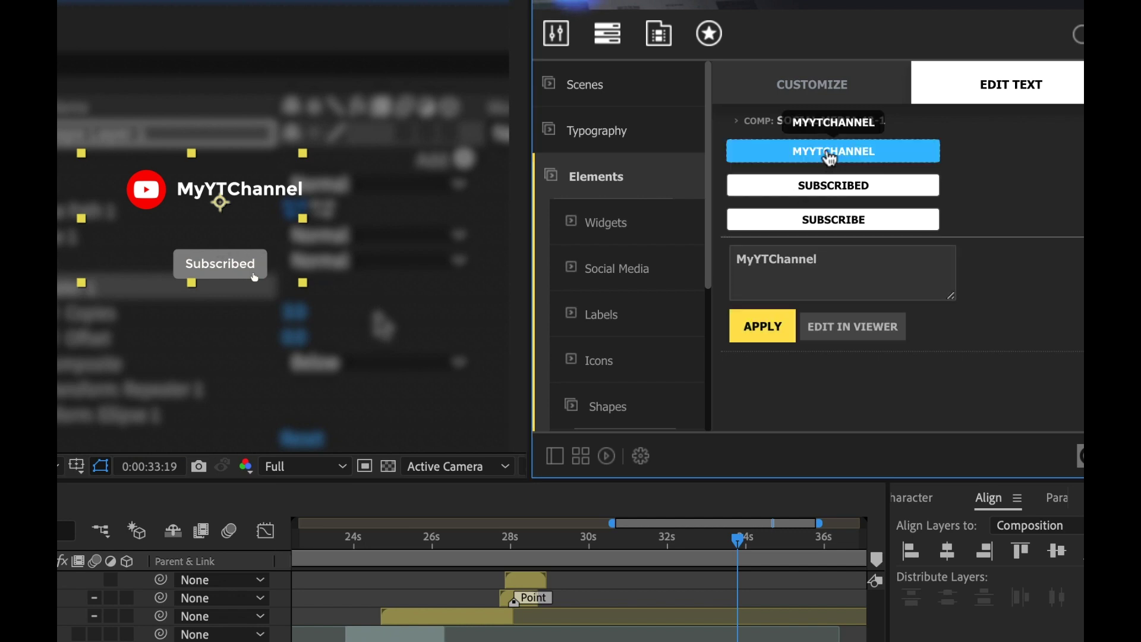
left_click_drag(780, 253, 715, 264)
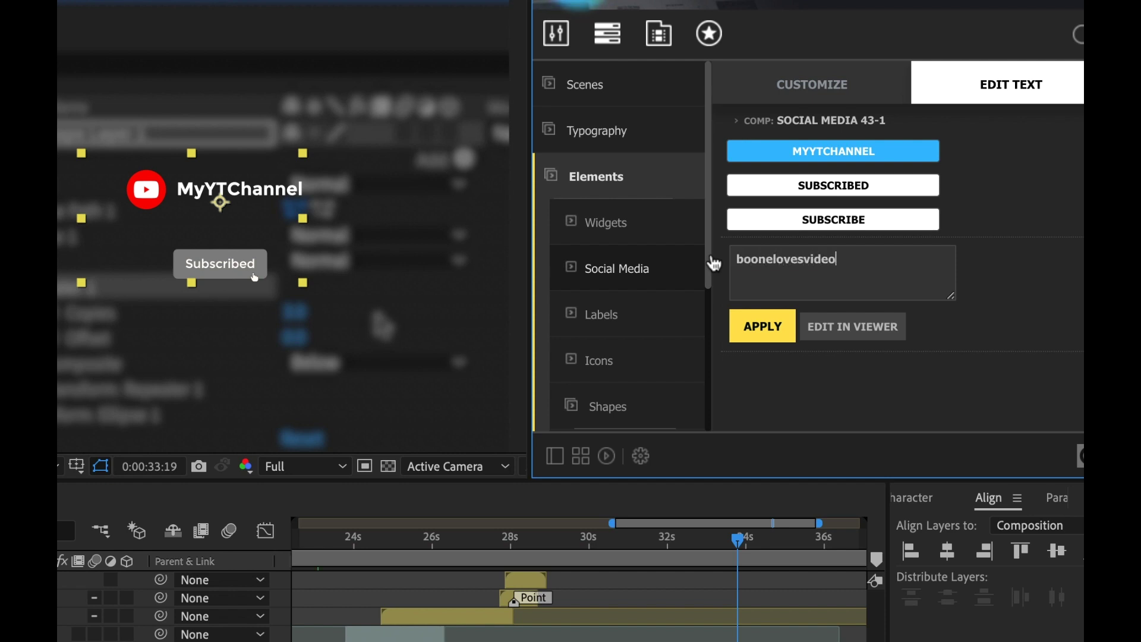
left_click(765, 334)
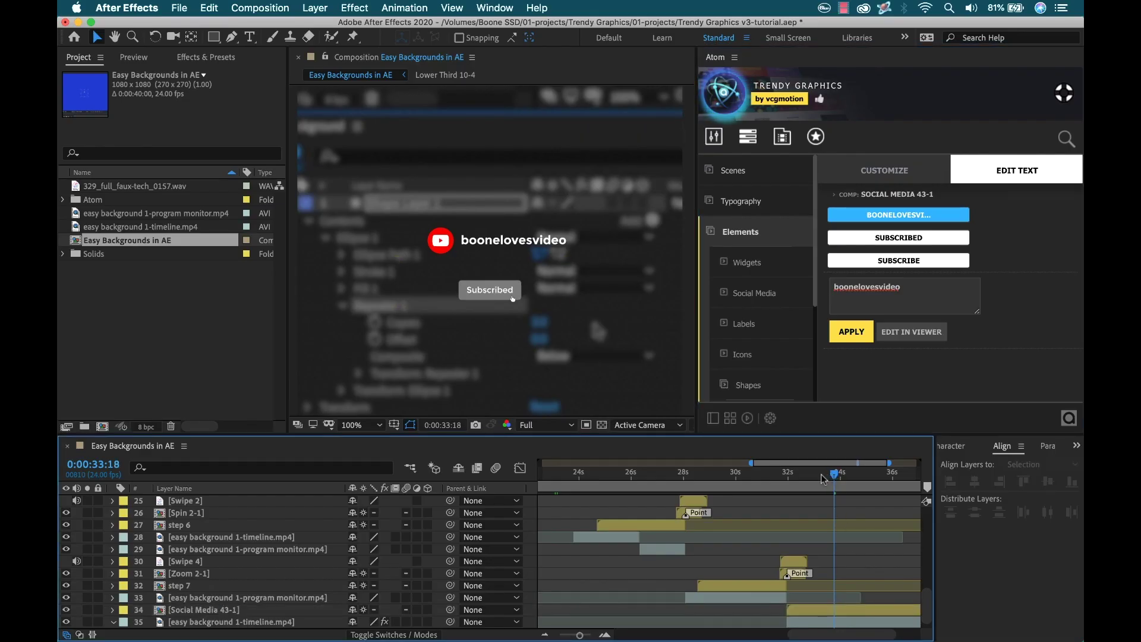
Step: Shift the Social Media 43-1 layer so it starts around 0:00:32:10
left_click_drag(821, 475, 806, 478)
scroll(835, 498, "up", 3)
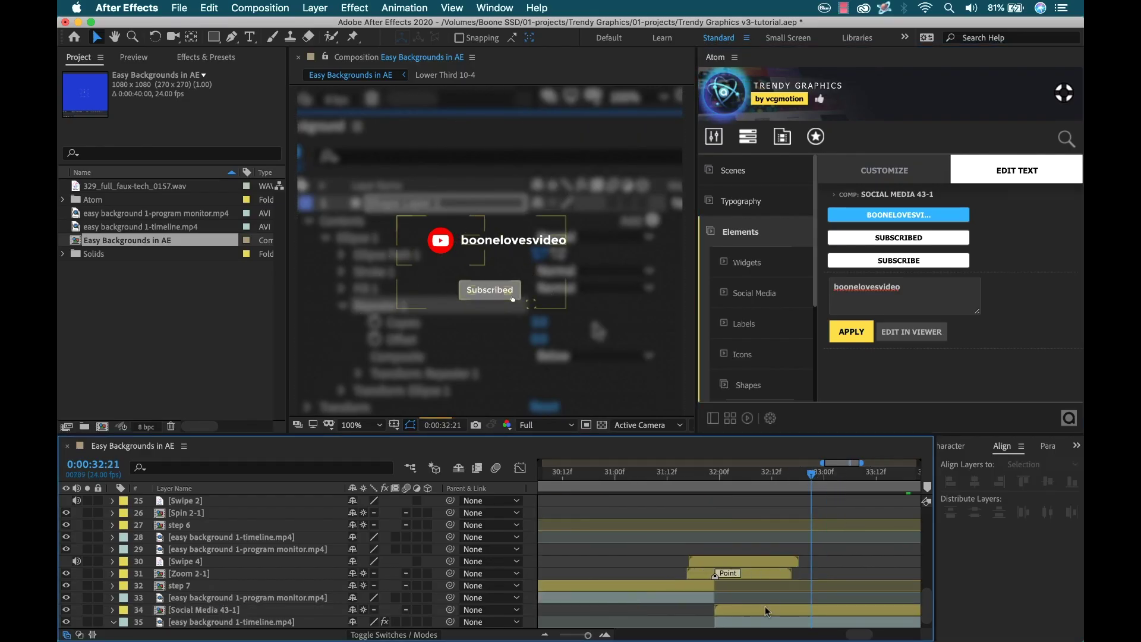
left_click(791, 611)
mouse_move(814, 614)
left_mouse_down()
mouse_move(834, 613)
mouse_move(791, 612)
left_mouse_up()
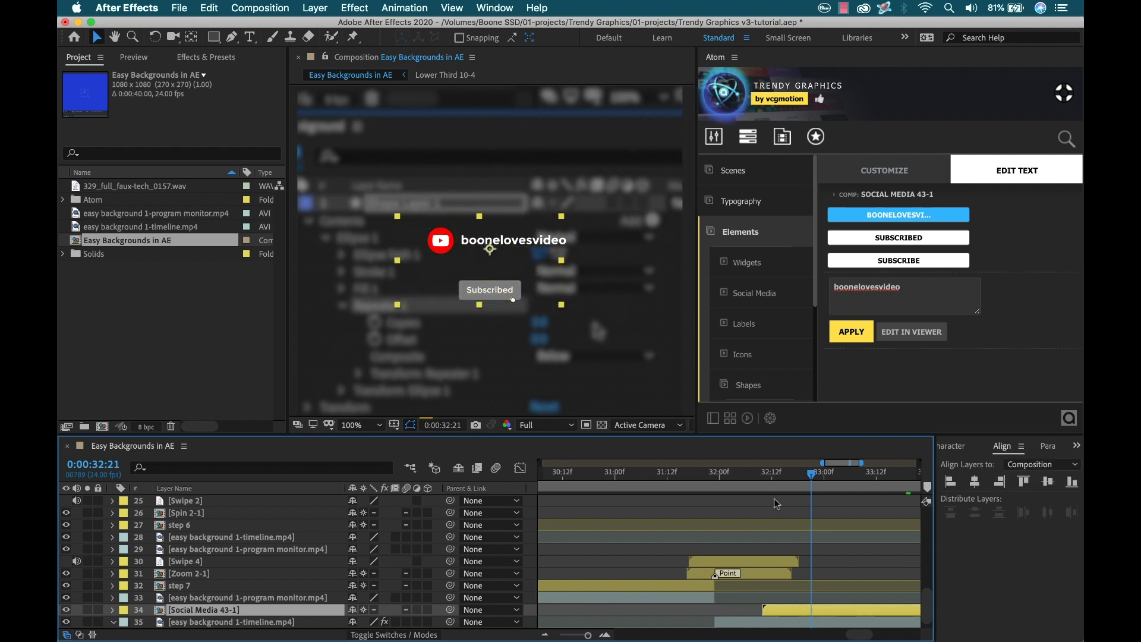
mouse_move(790, 476)
left_mouse_down()
mouse_move(773, 476)
mouse_move(784, 479)
left_mouse_up()
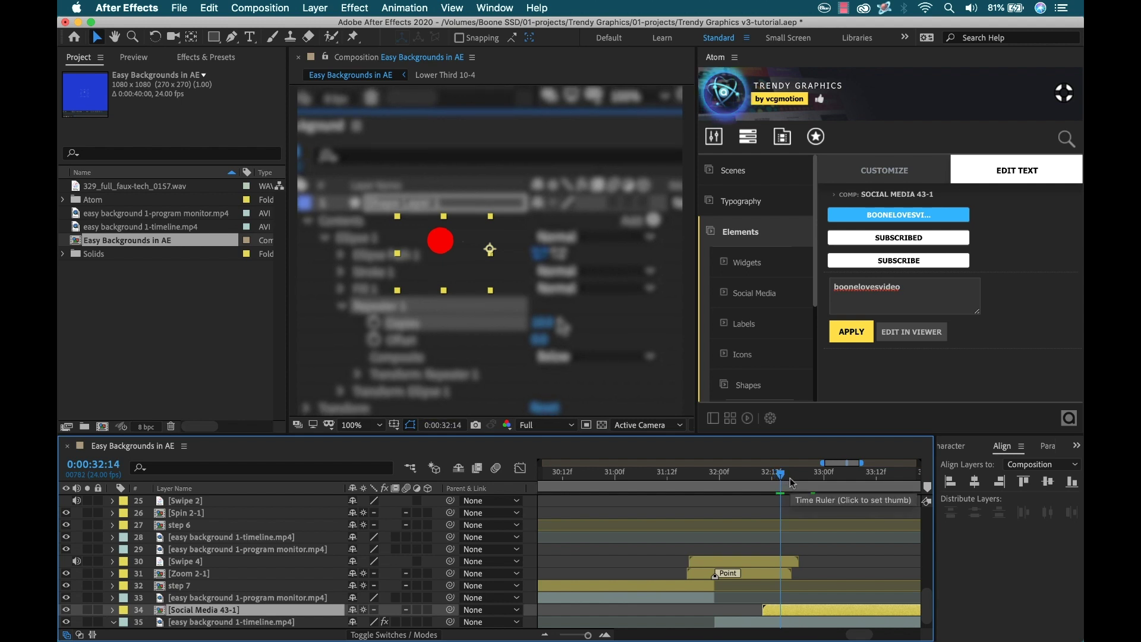
Step: Deselect the layer, view the whole timeline and return to the composition start
scroll(802, 553, "up", 8)
key(";")
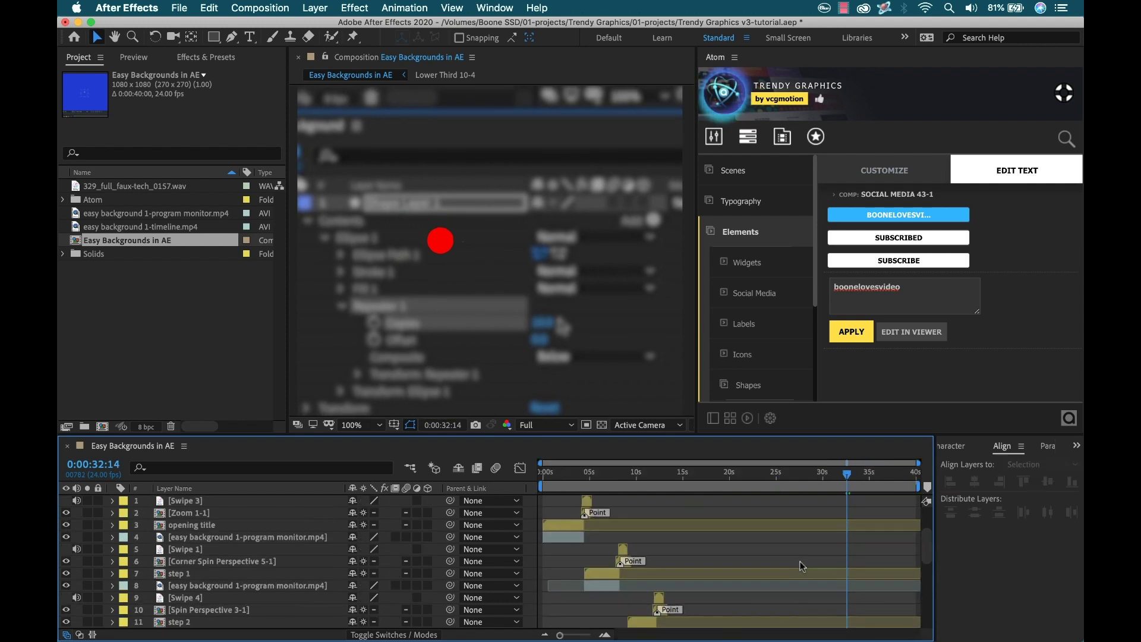
left_click_drag(583, 463, 530, 477)
Step: Apply Atom's Minimal Mattes Arrows Matte 4 above the opening program monitor clip at 0:00
key("=")
key("=")
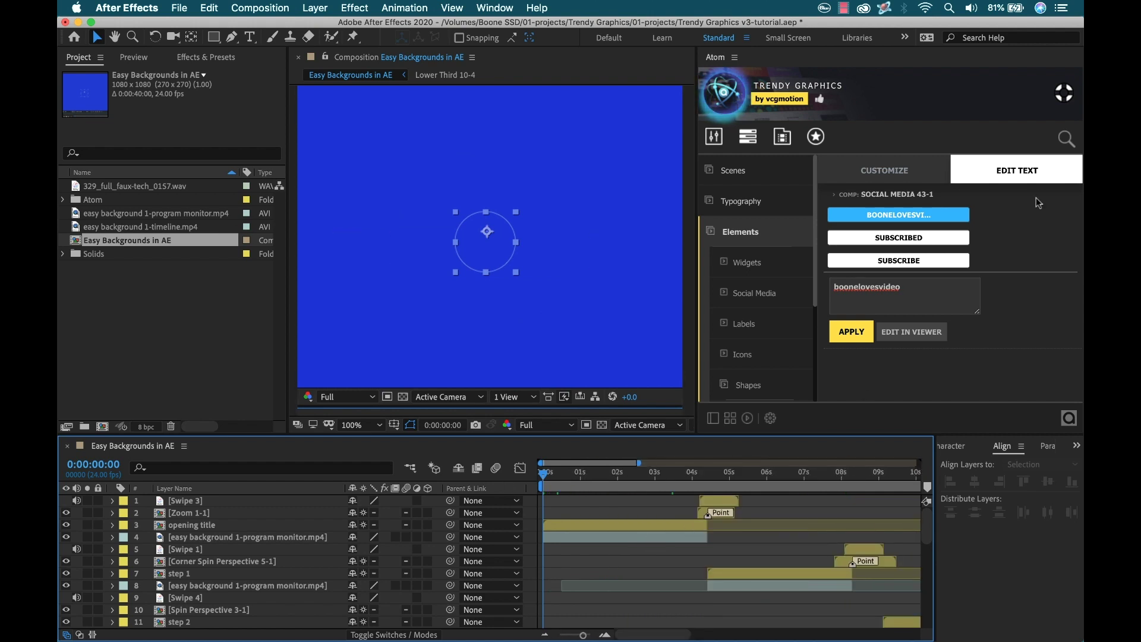
left_click(759, 233)
left_click(747, 263)
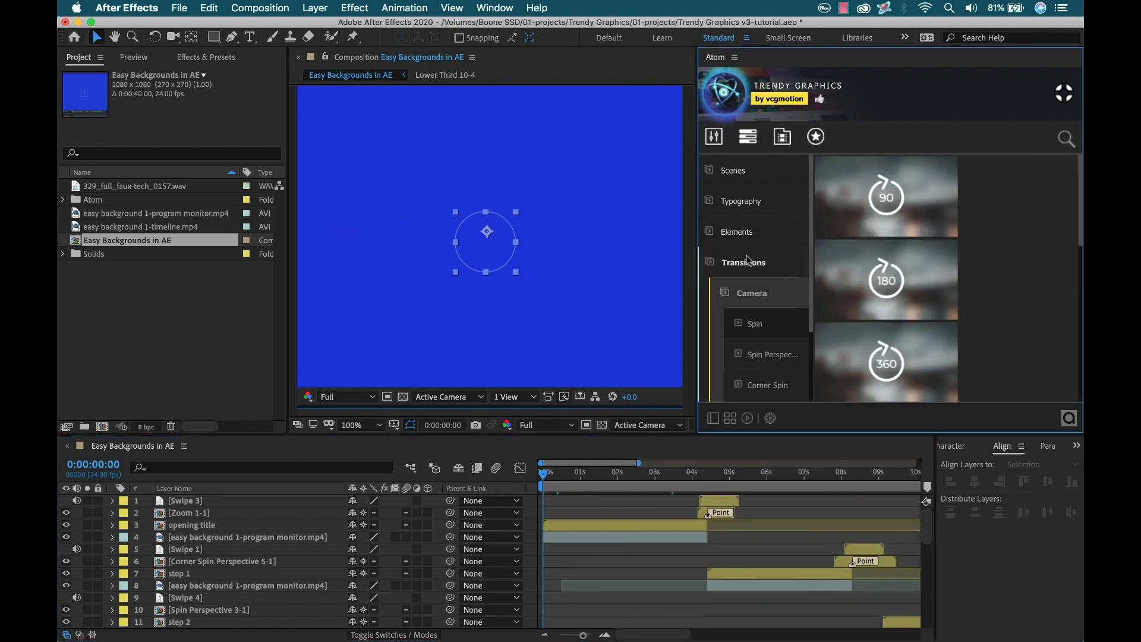
left_click(752, 293)
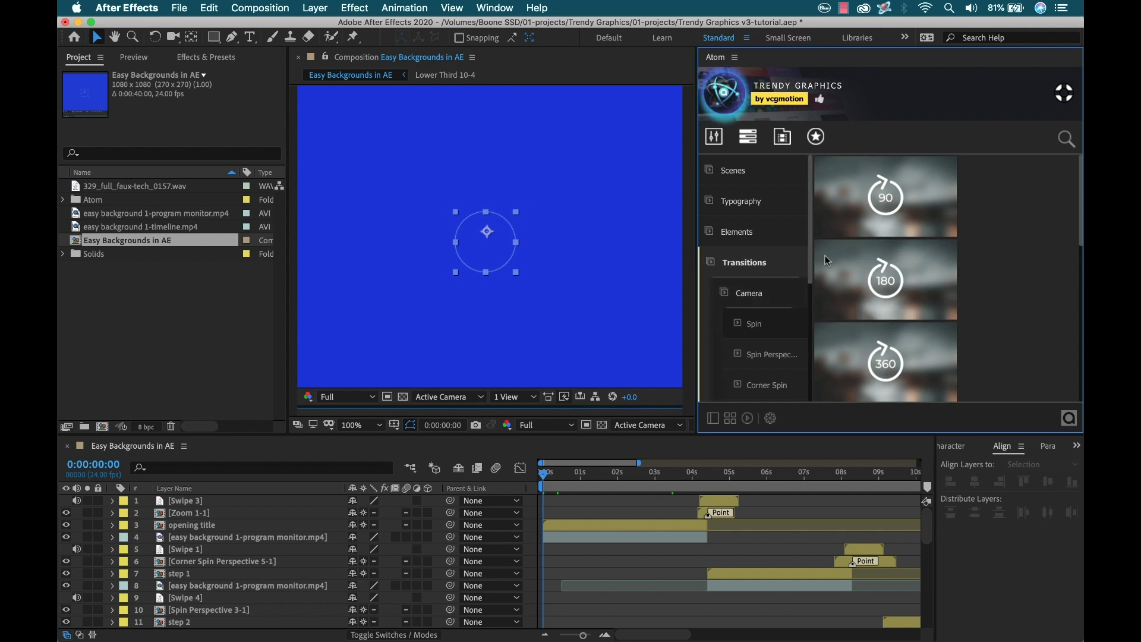
mouse_move(807, 245)
left_click_drag(806, 245, 812, 329)
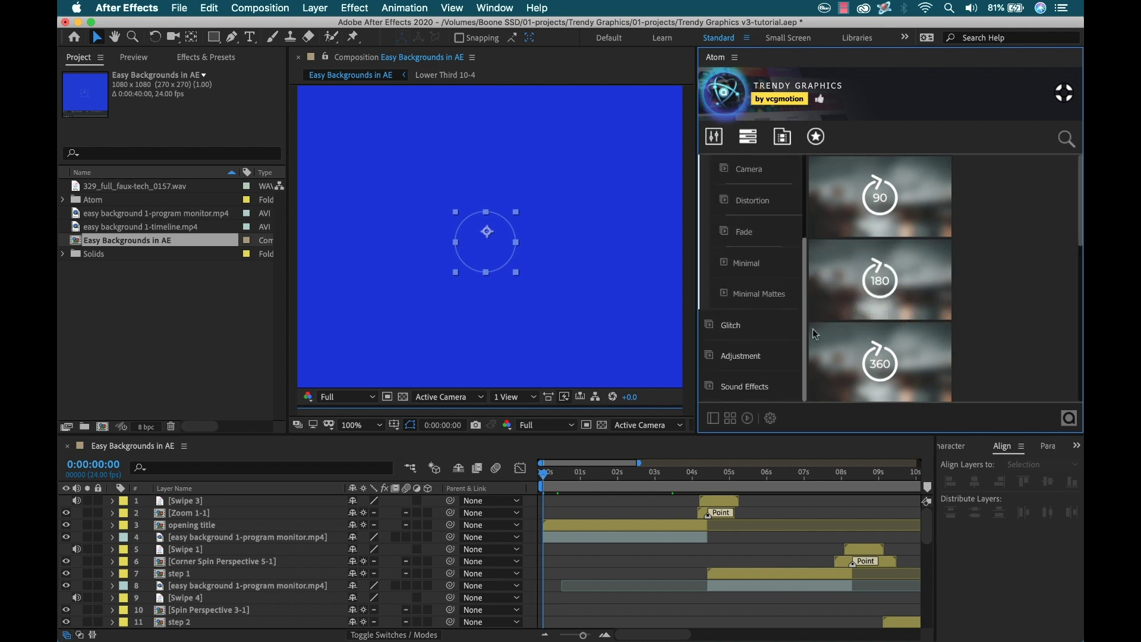
left_click(760, 294)
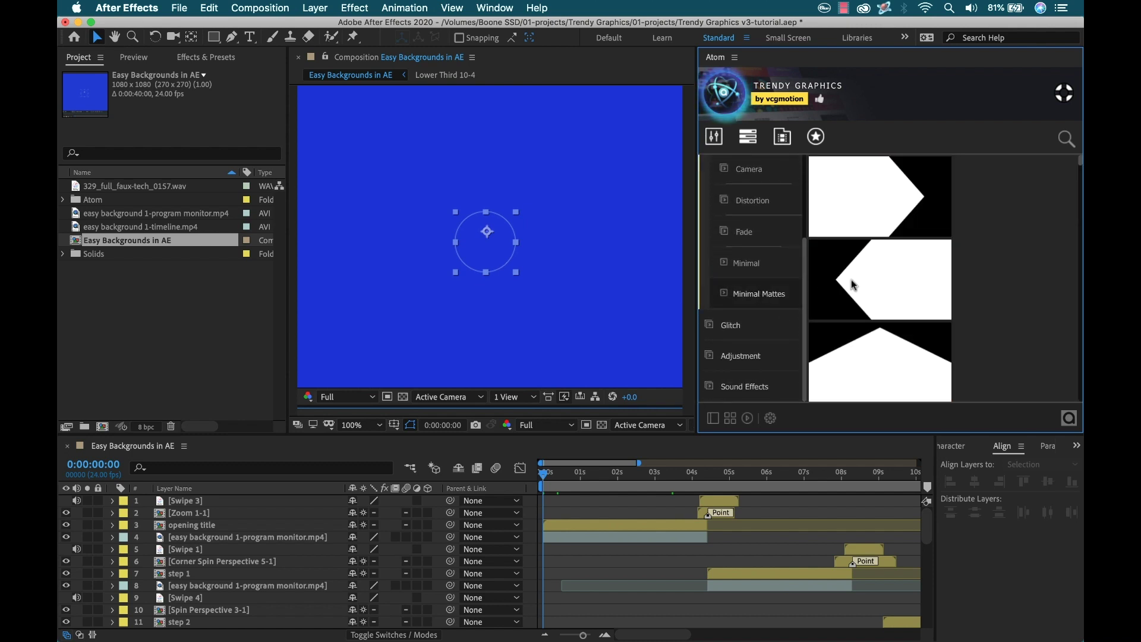
scroll(891, 324, "down", 1)
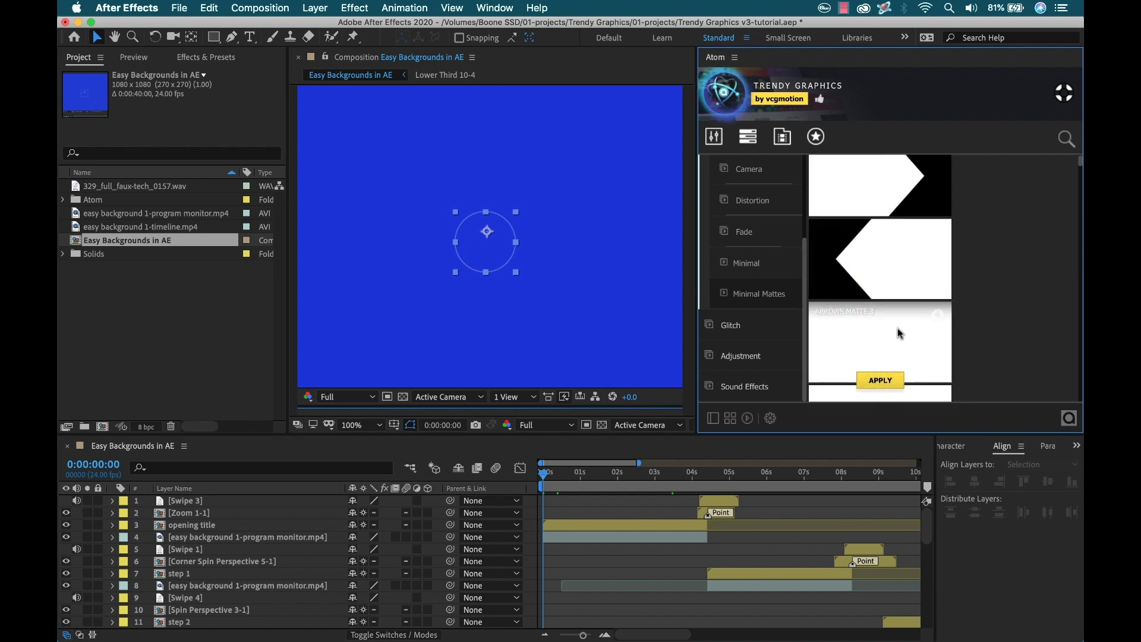
scroll(904, 342, "down", 1)
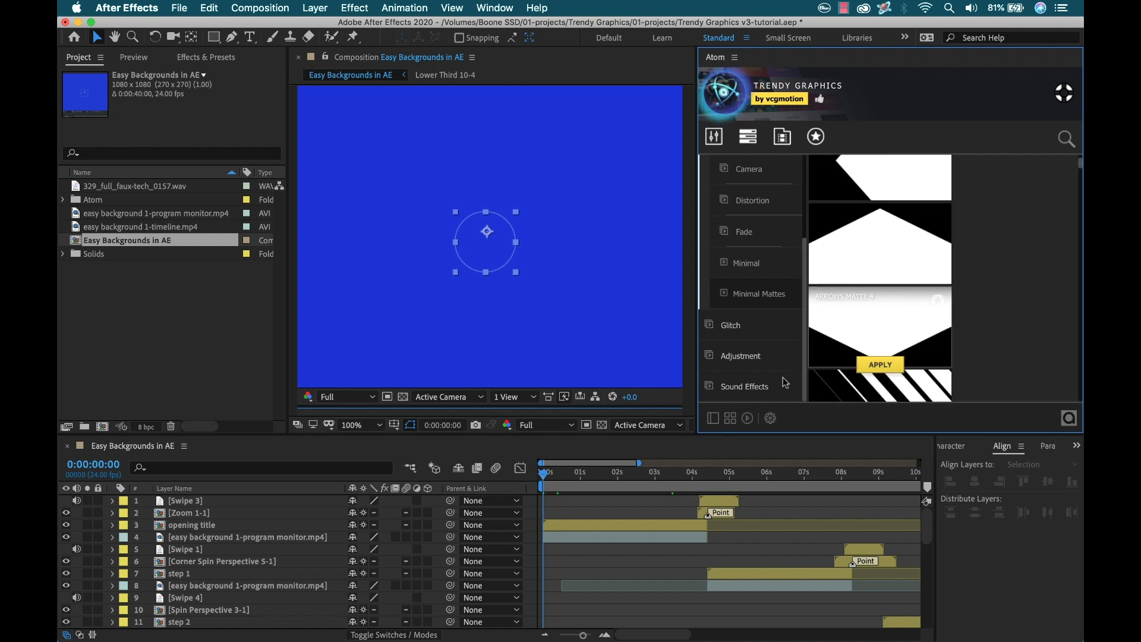
left_click(569, 538)
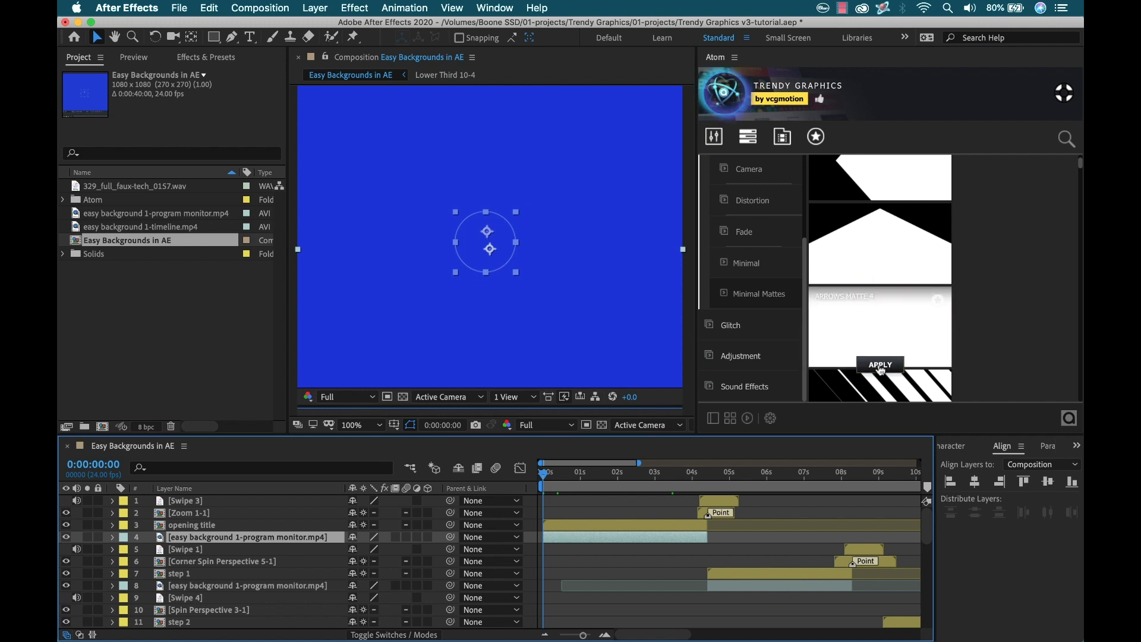
left_click(879, 370)
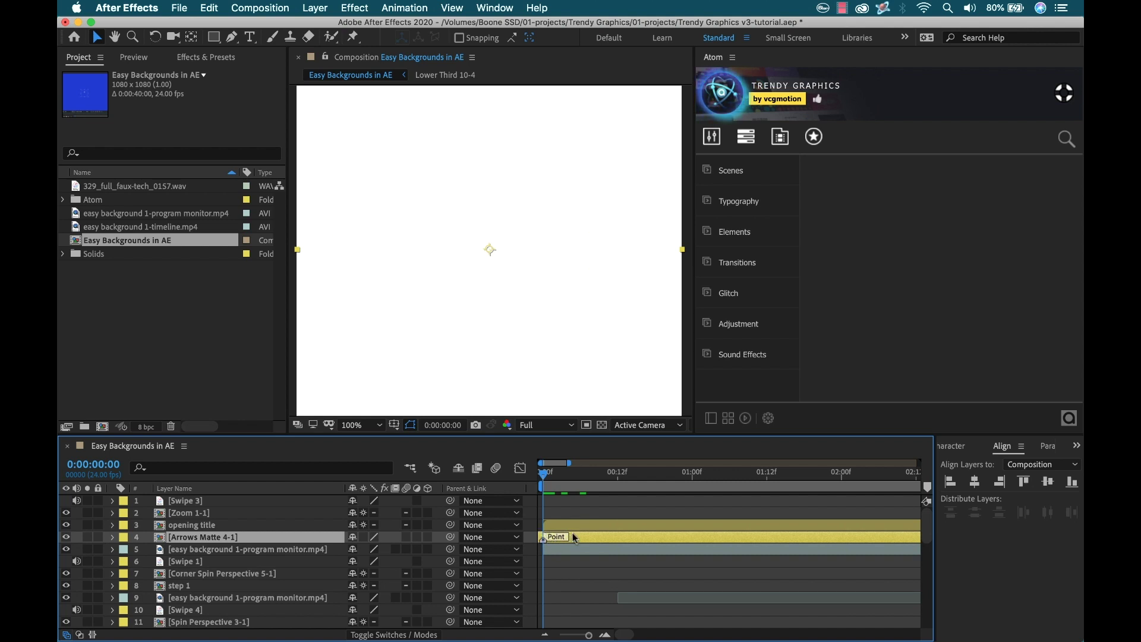
Step: Move the matte's Point marker later and set the opening clip's TrkMat to Alpha Matte from Arrows Matte 4-1
left_click_drag(615, 538, 675, 545)
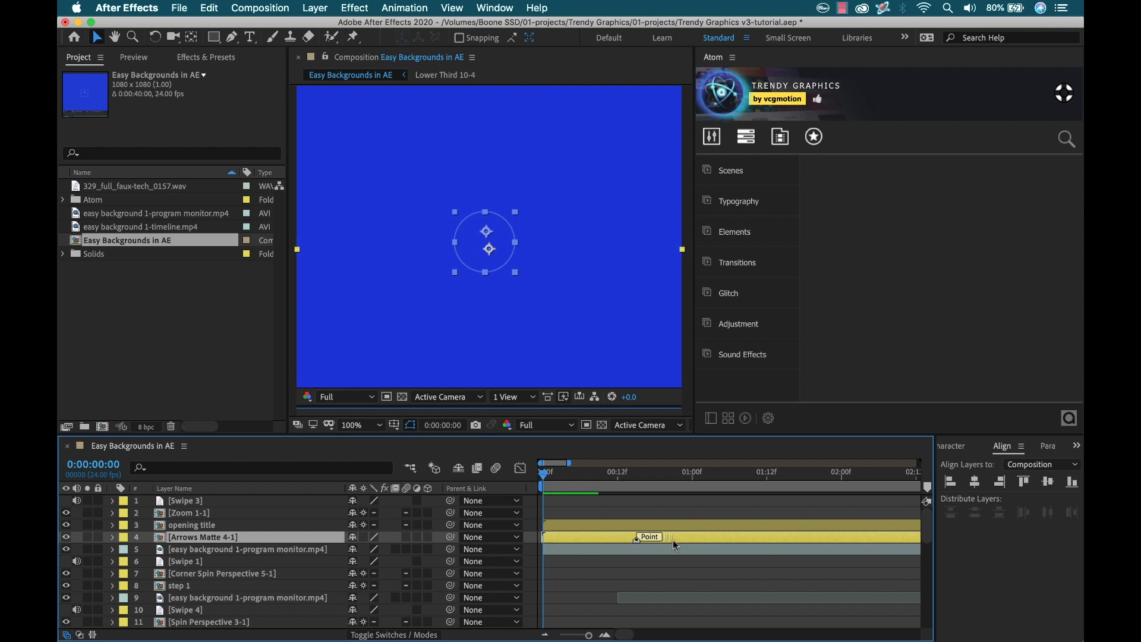
left_click(249, 556)
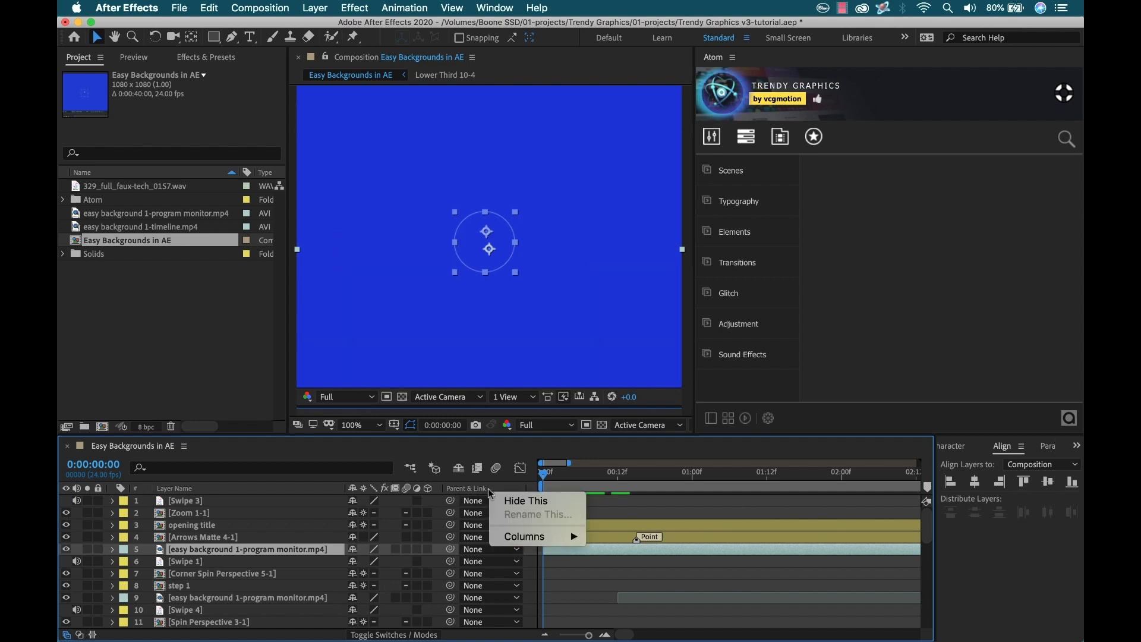
mouse_move(534, 537)
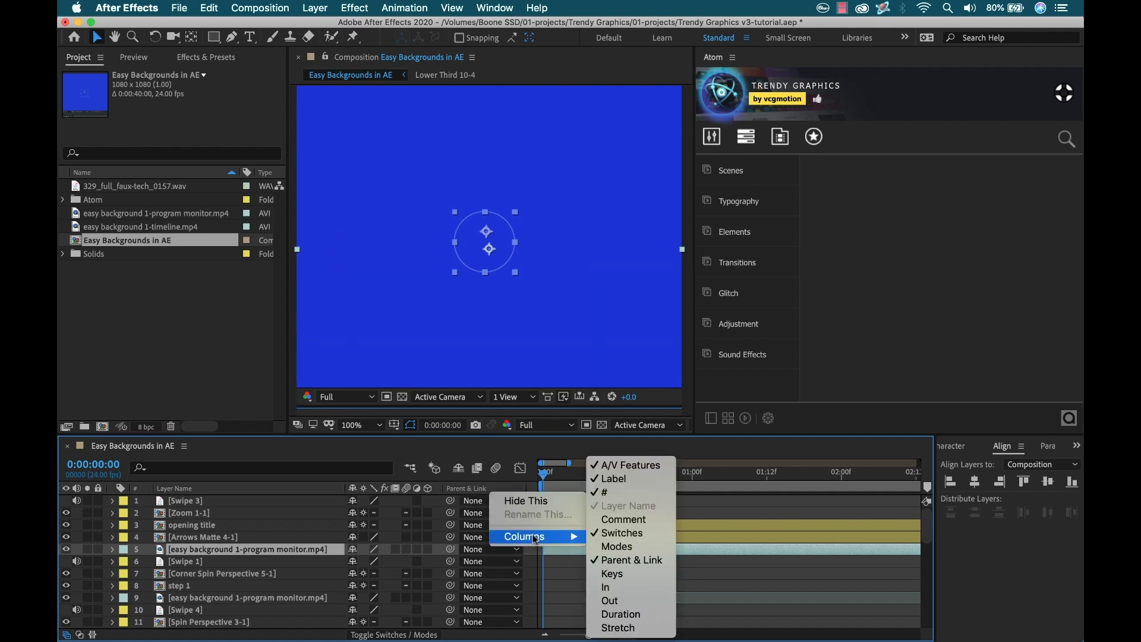
left_click(607, 547)
left_click(536, 550)
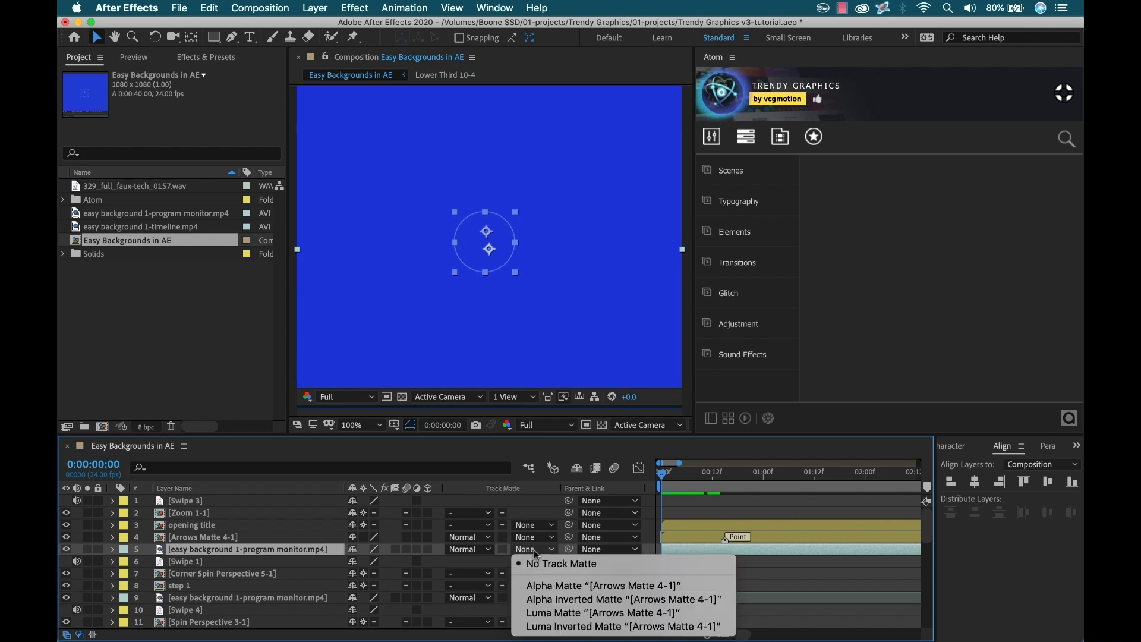
left_click(603, 586)
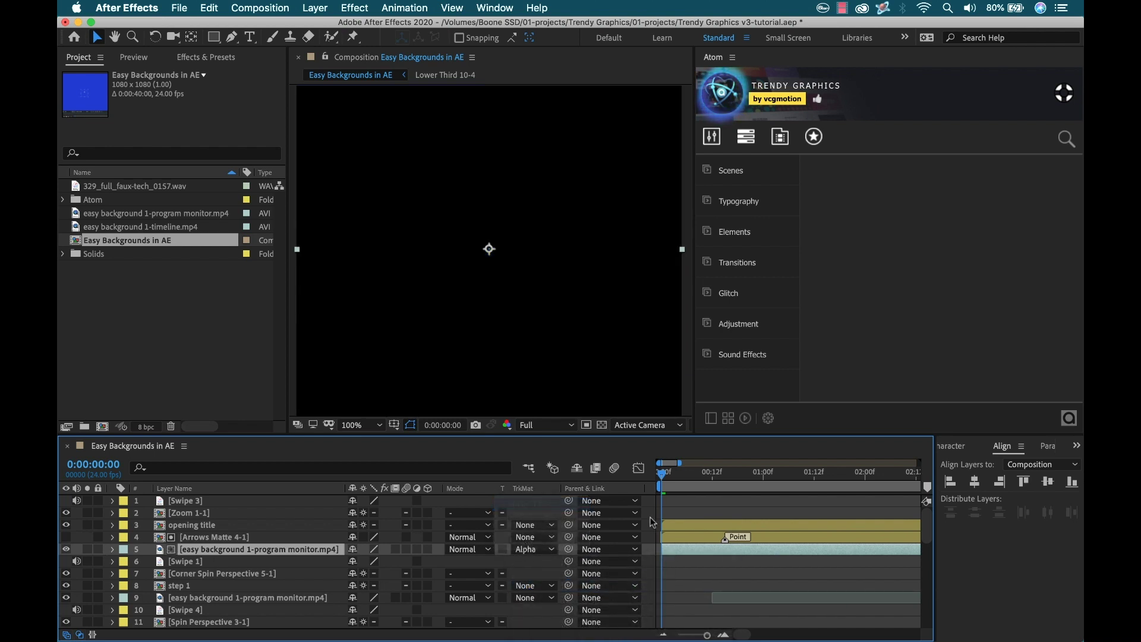
key("F4")
left_click_drag(578, 483, 539, 480)
Step: Drag 329_full_faux-tech_0157.wav into the timeline and set its Audio Levels to -10 dB
left_click(186, 330)
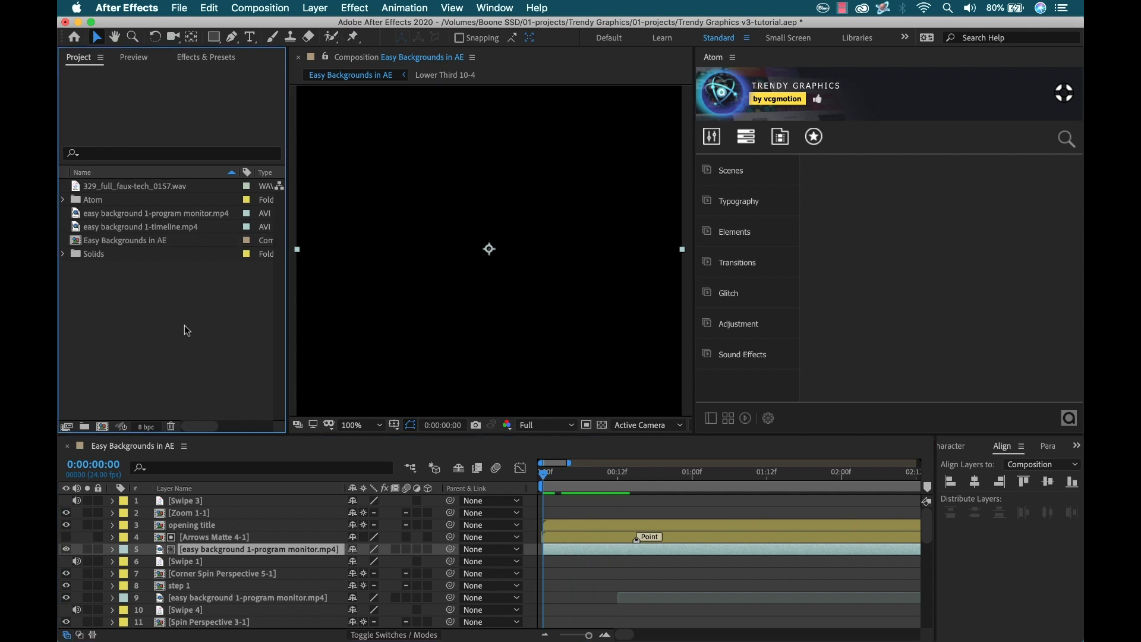
left_click(98, 189)
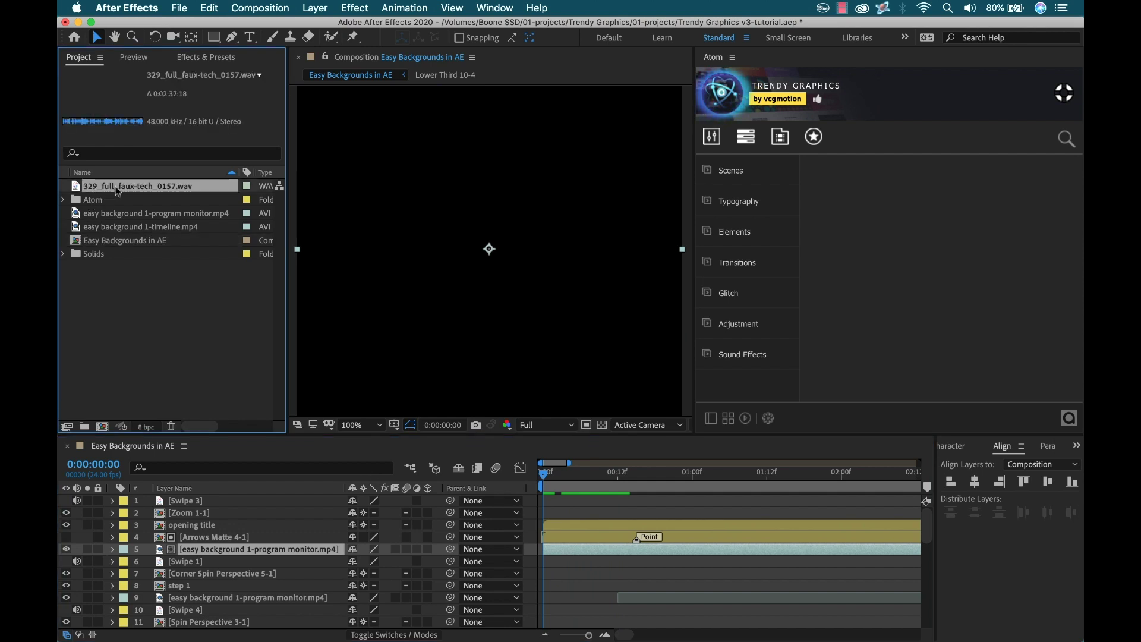
left_click_drag(117, 187, 176, 496)
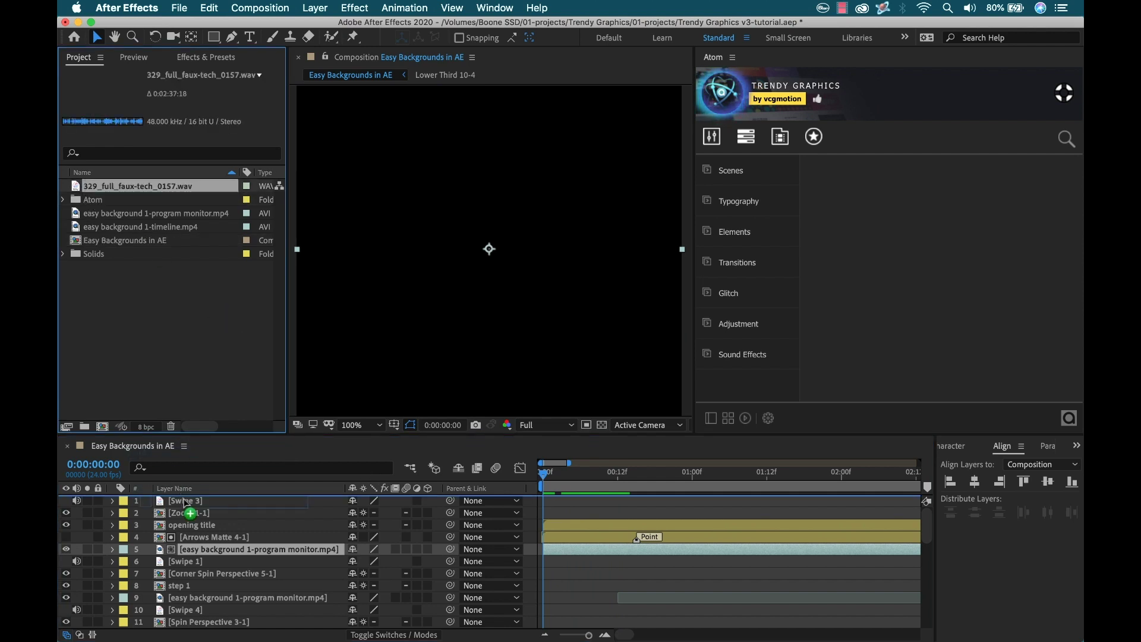
key("l")
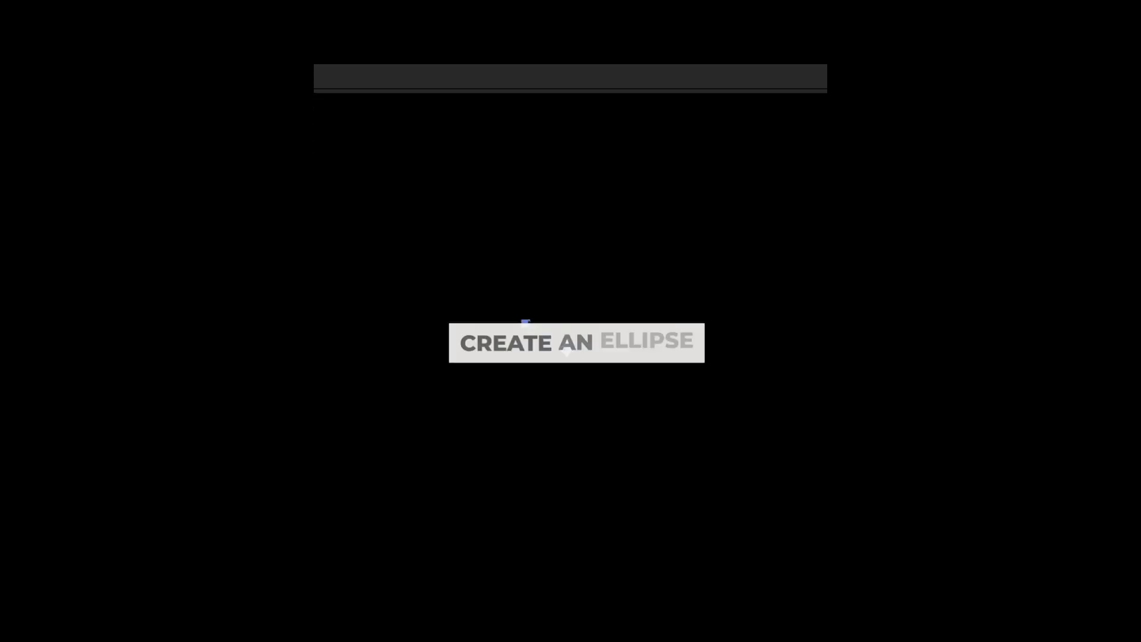
Step: Preview the finished montage from the opening title into the step 1 'CREATE AN ELLIPSE' title
left_click_drag(525, 321, 605, 403)
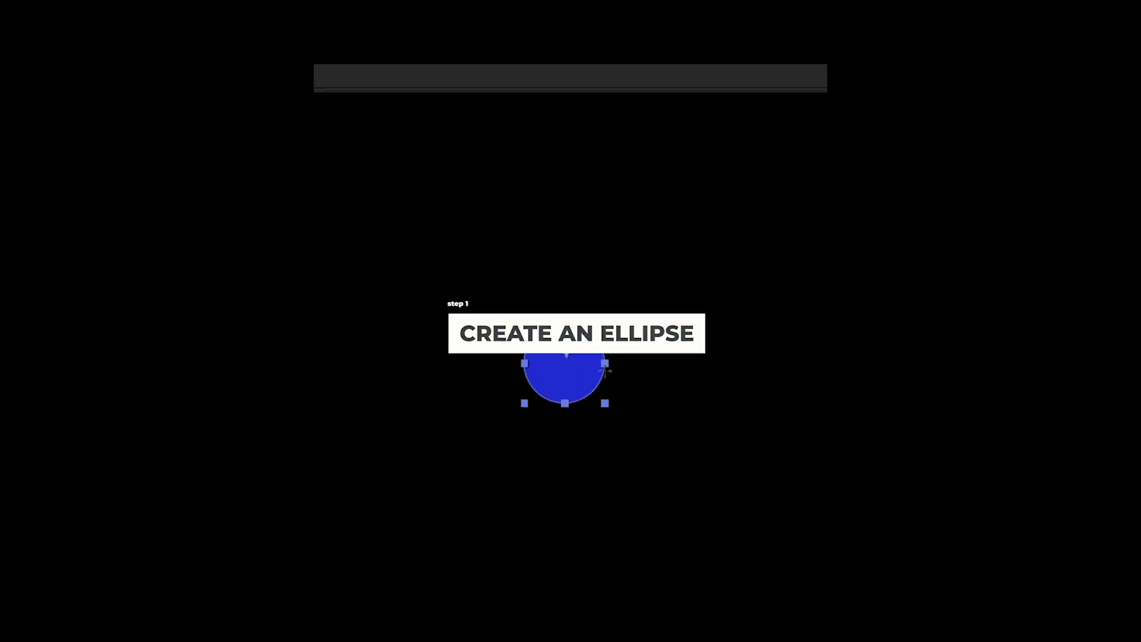